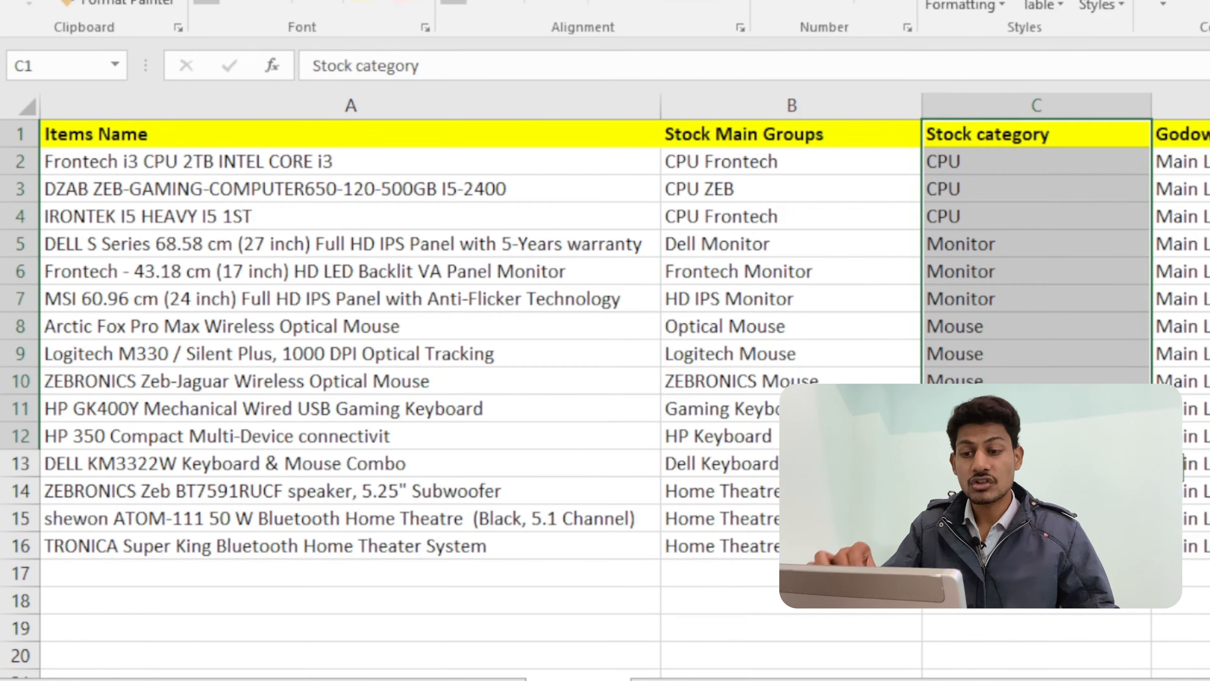
# Examine the Stock item sheet's columns from Items Name to Total Value, and open the Stock Group sheet.
pyautogui.moveTo(292, 133); pyautogui.dragTo(415, 476)
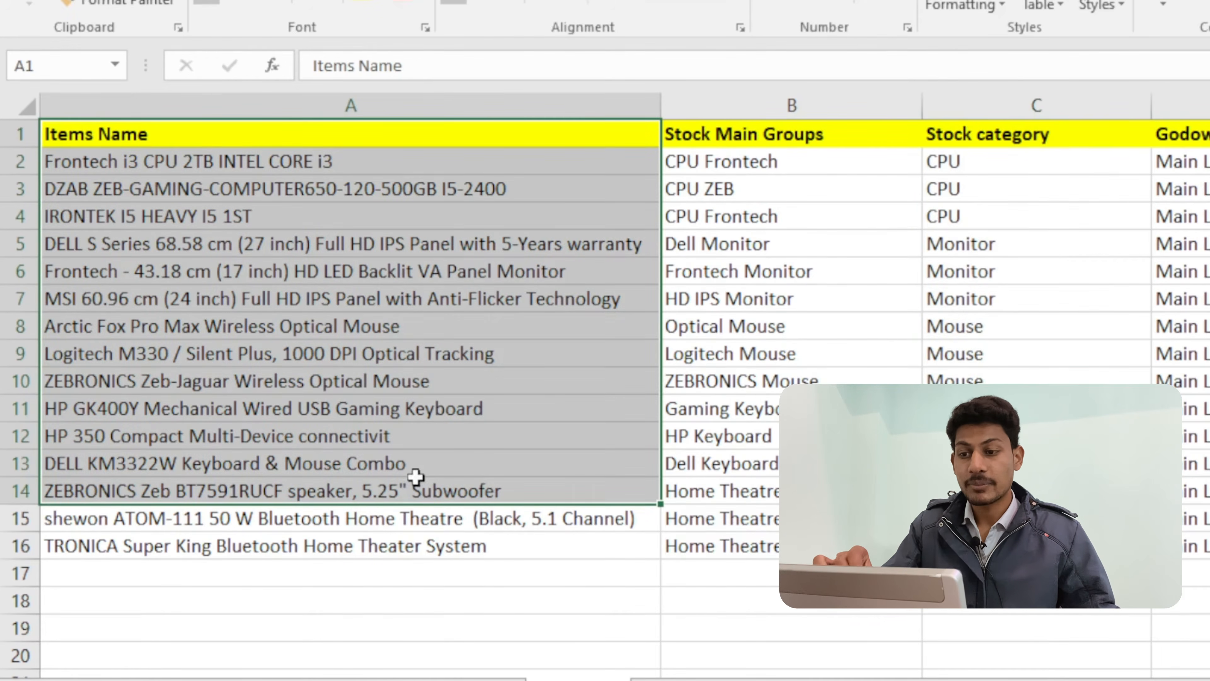
pyautogui.moveTo(743, 135); pyautogui.dragTo(772, 437)
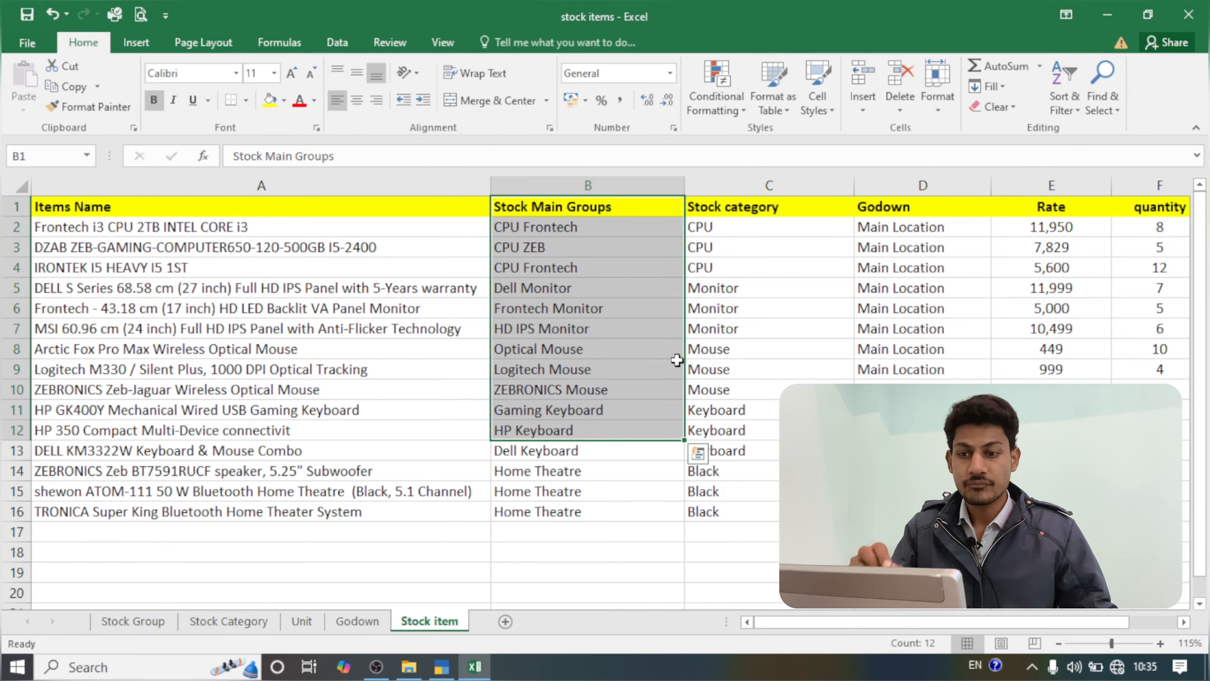
pyautogui.moveTo(713, 210); pyautogui.dragTo(747, 431)
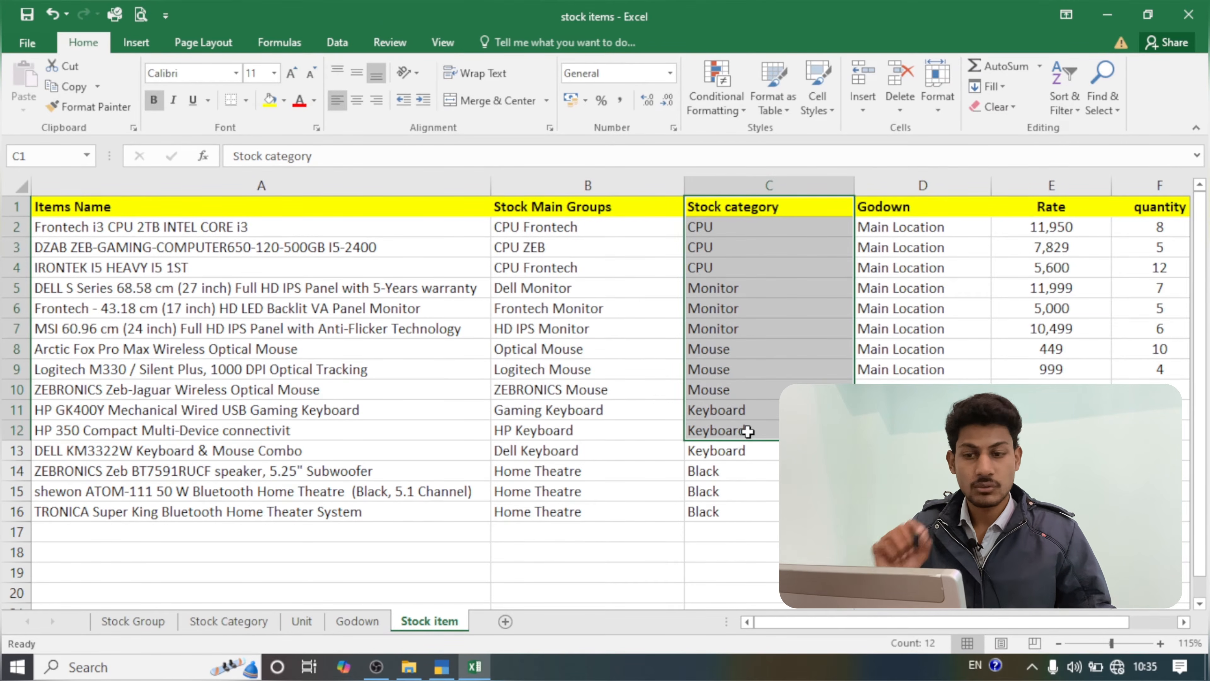
pyautogui.press('Right')
pyautogui.press('Right')
pyautogui.press('Right')
pyautogui.press('Right')
pyautogui.press('Right')
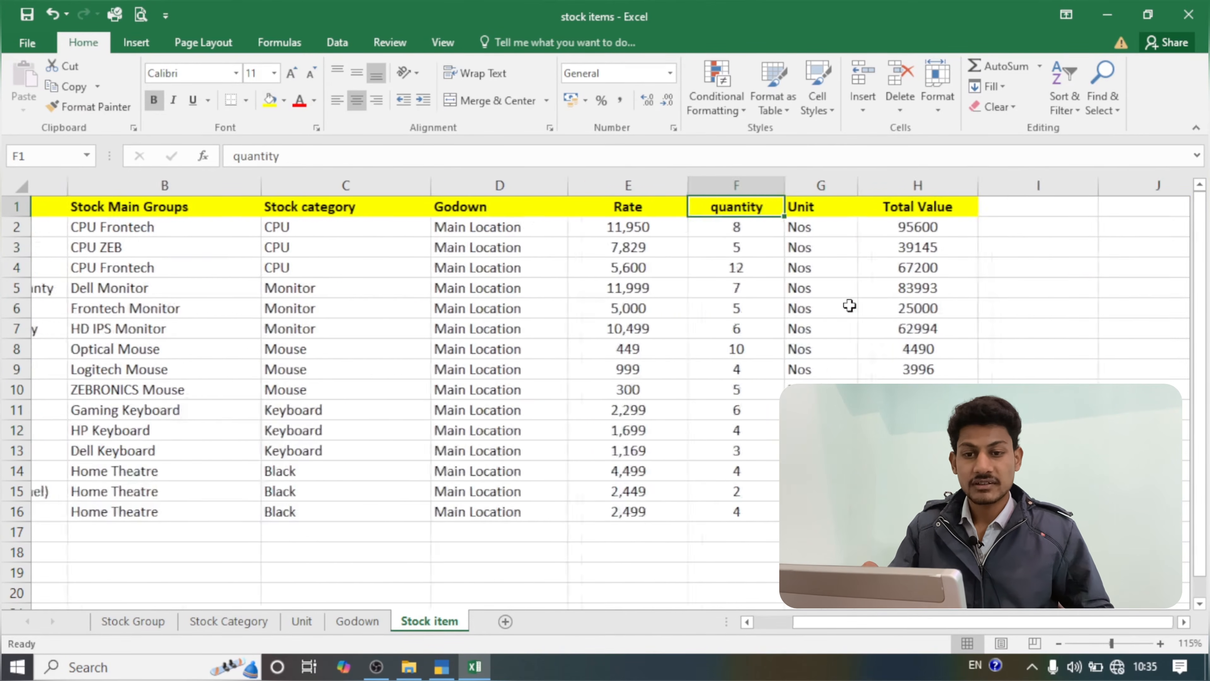
pyautogui.press('Left')
pyautogui.press('Left')
pyautogui.press('Left')
pyautogui.press('Left')
pyautogui.press('Left')
pyautogui.press('Left')
pyautogui.press('Left')
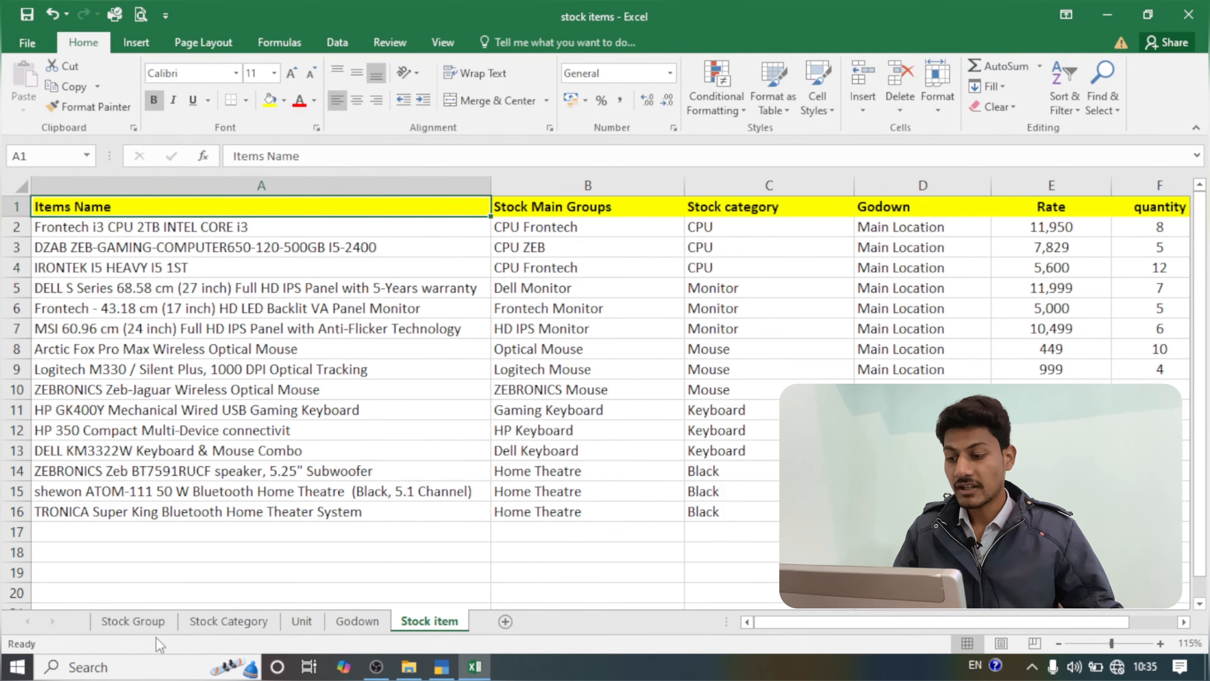
pyautogui.click(133, 621)
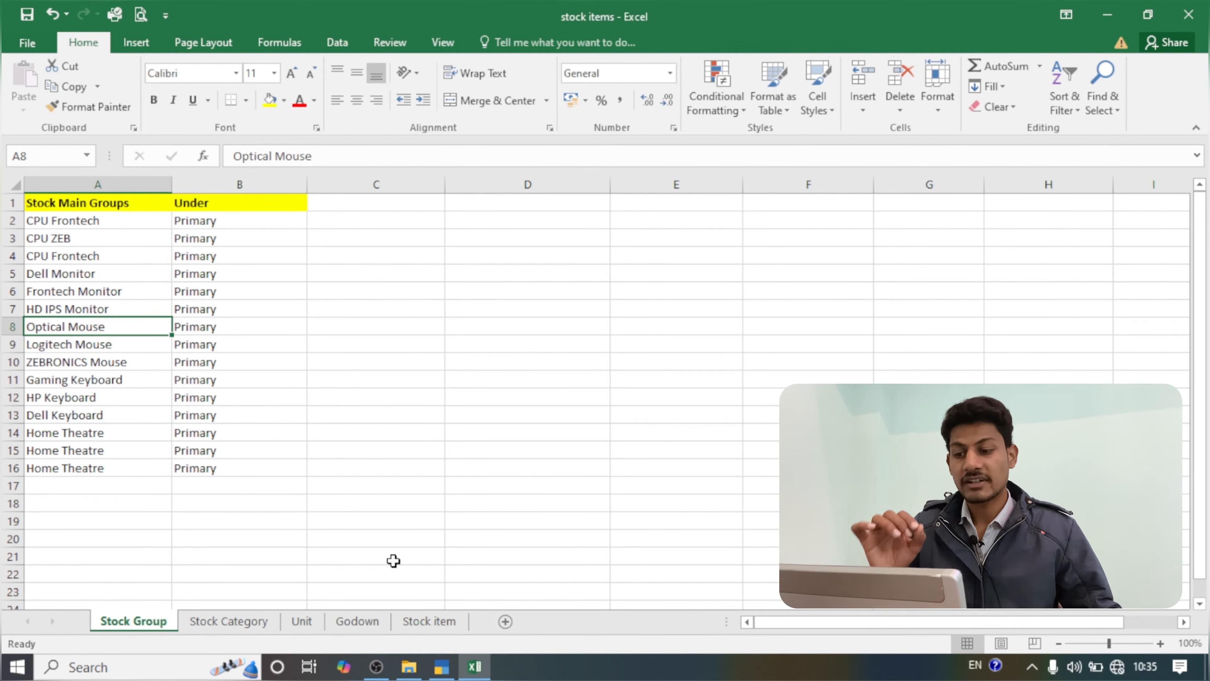
# Switch to TallyPrime and start creating a mapping template for importing masters from Excel.
pyautogui.click(441, 667)
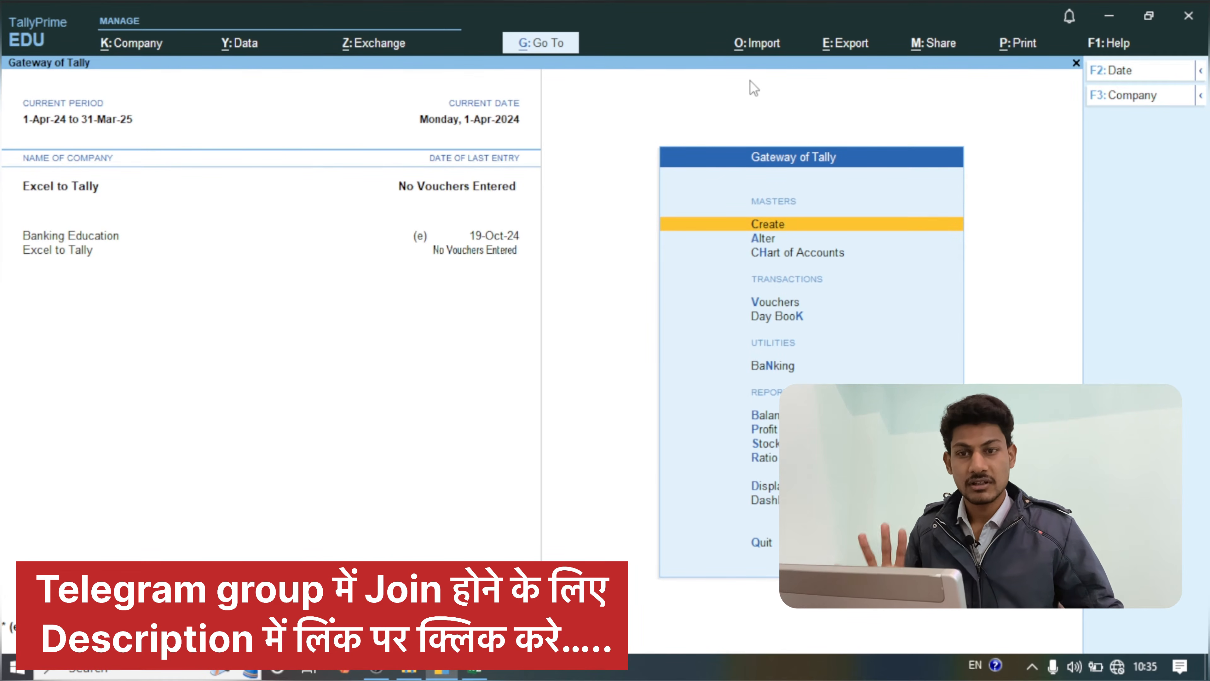
pyautogui.click(475, 673)
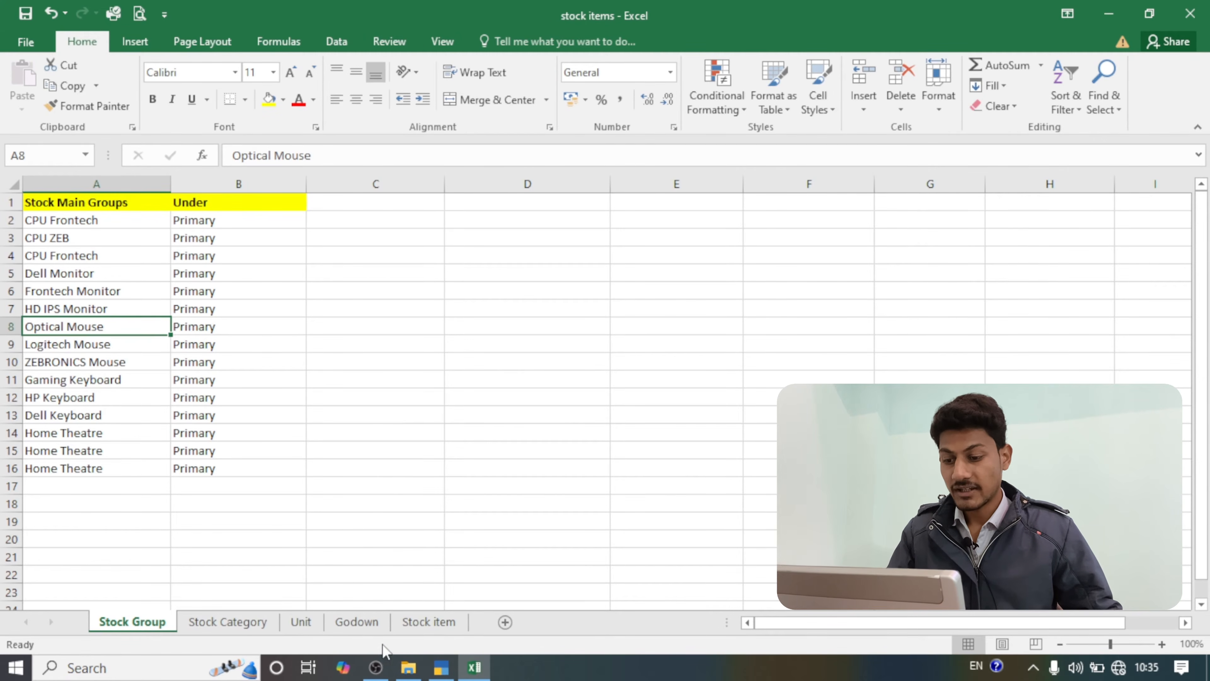
pyautogui.click(435, 669)
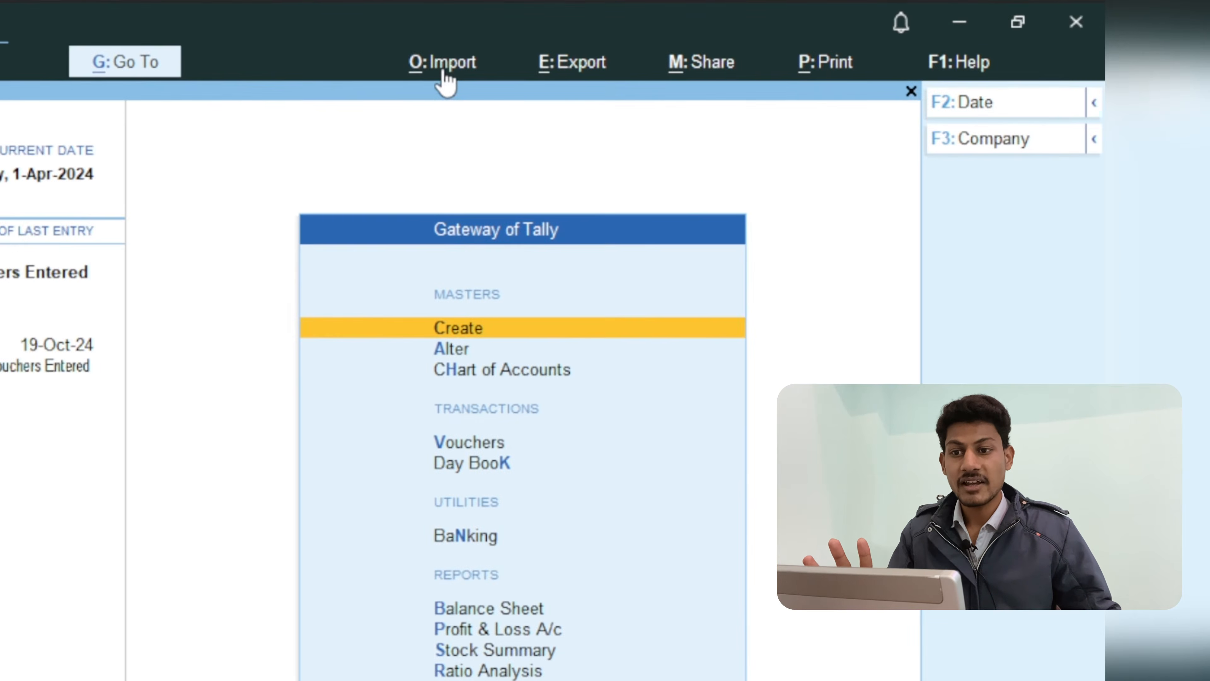
pyautogui.click(443, 72)
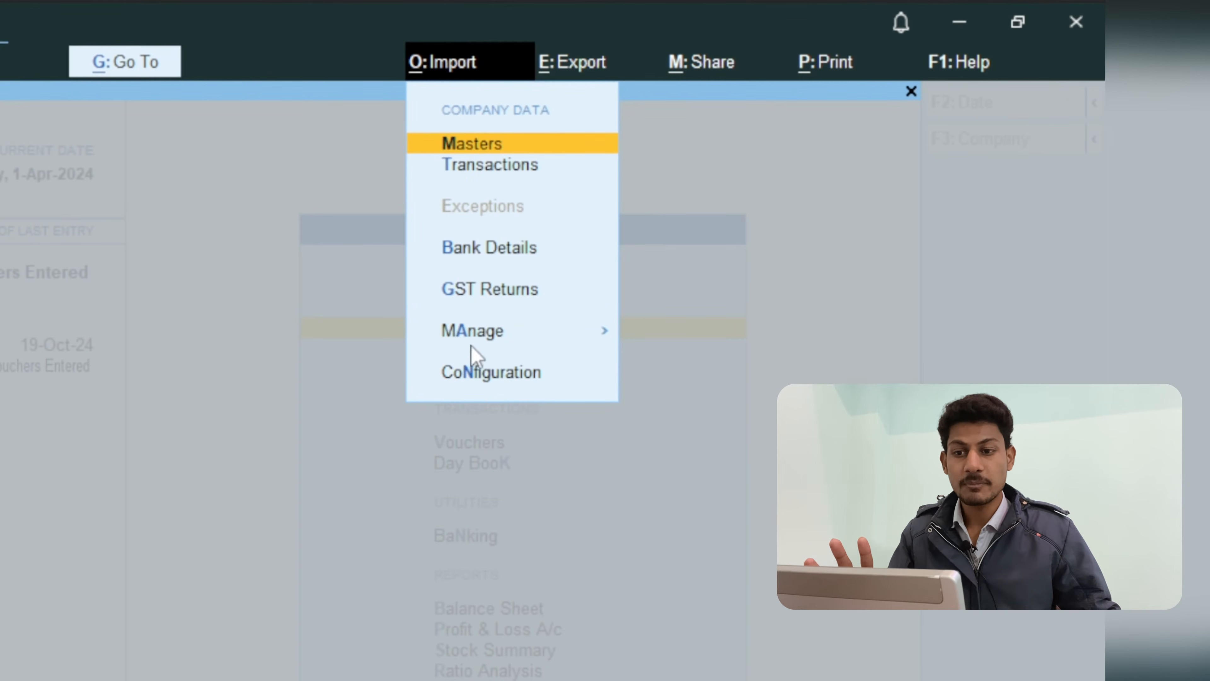
pyautogui.click(493, 341)
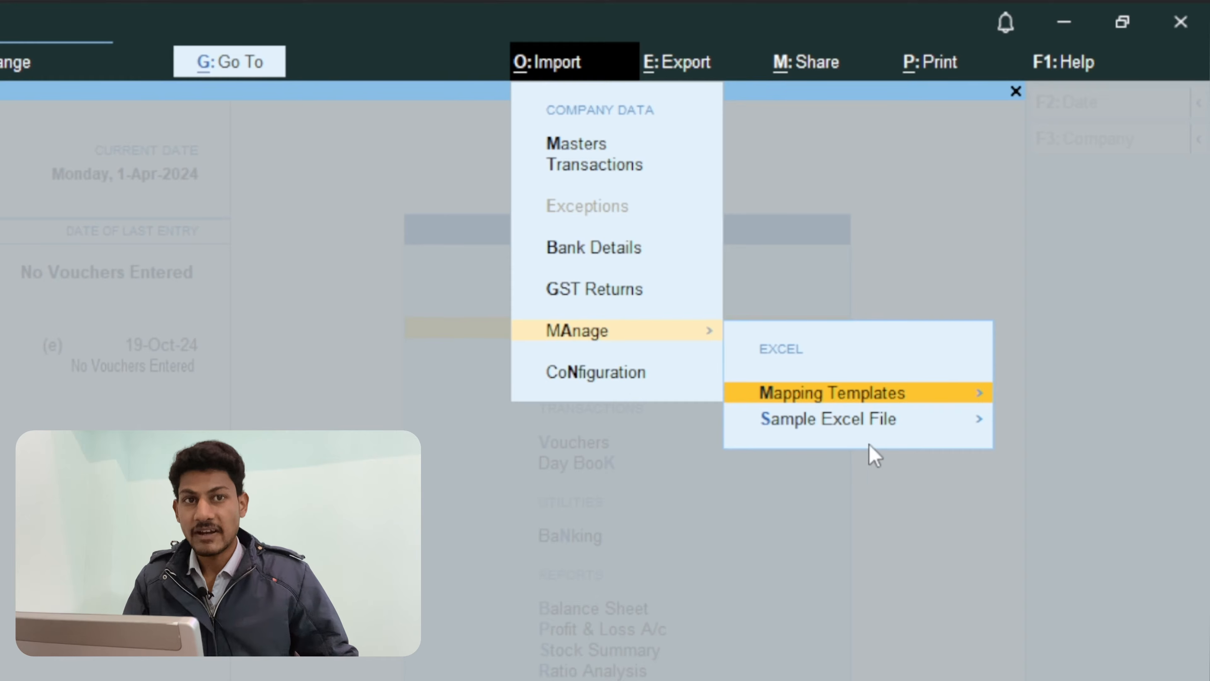
pyautogui.click(840, 390)
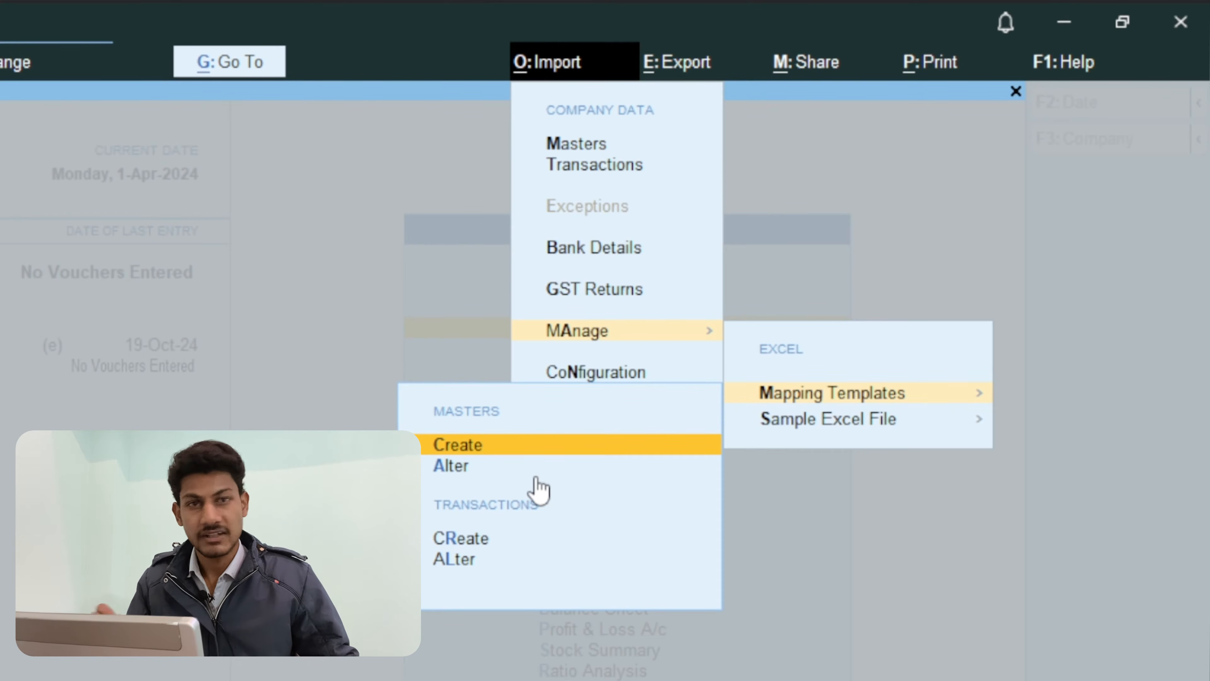
pyautogui.click(503, 457)
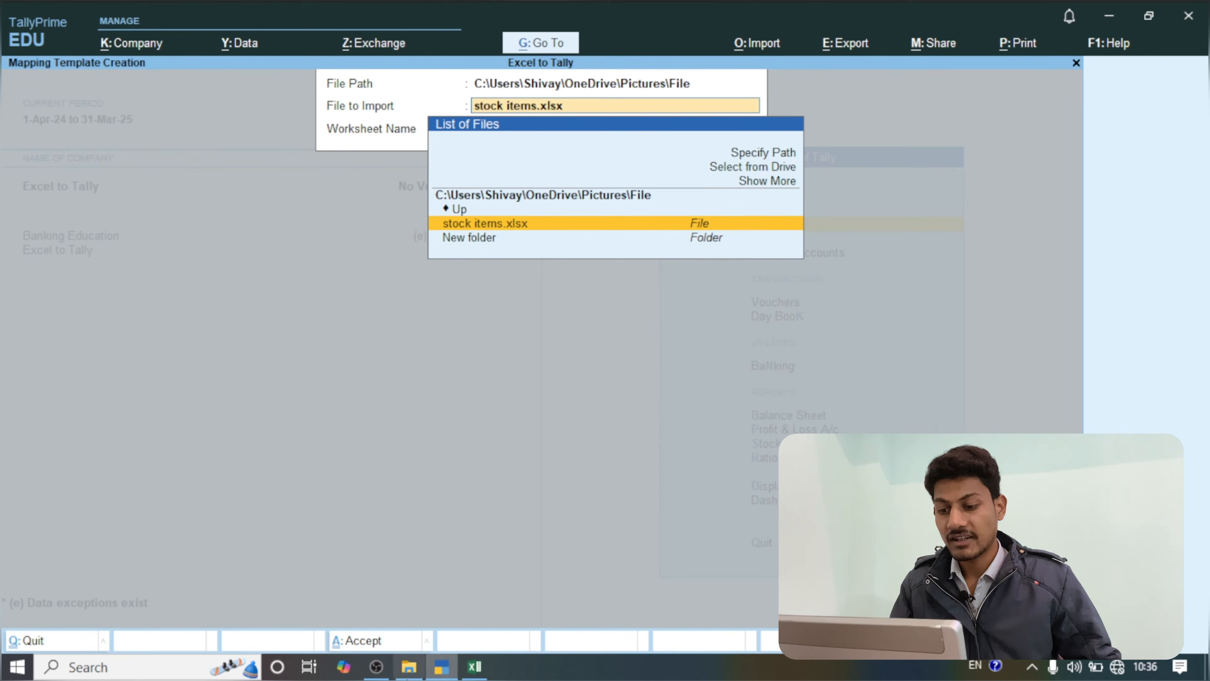
# Switch to File Explorer and copy the path of the File folder in Pictures that holds the stock items workbook.
pyautogui.click(474, 666)
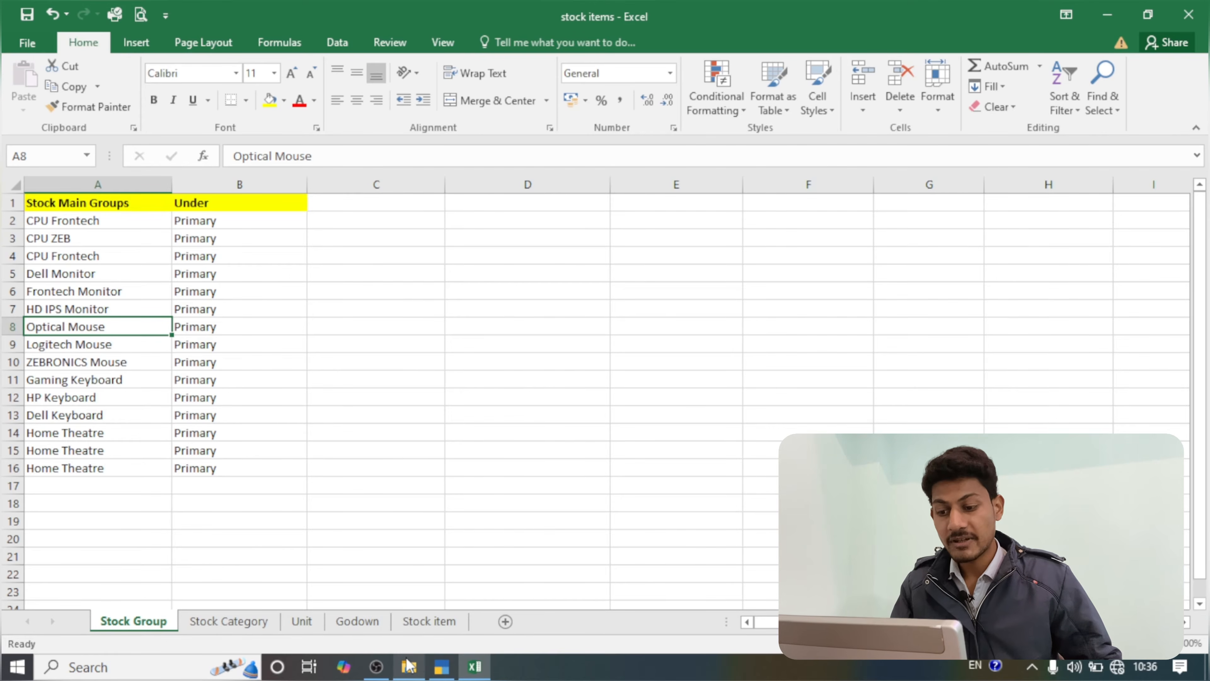
pyautogui.moveTo(408, 666)
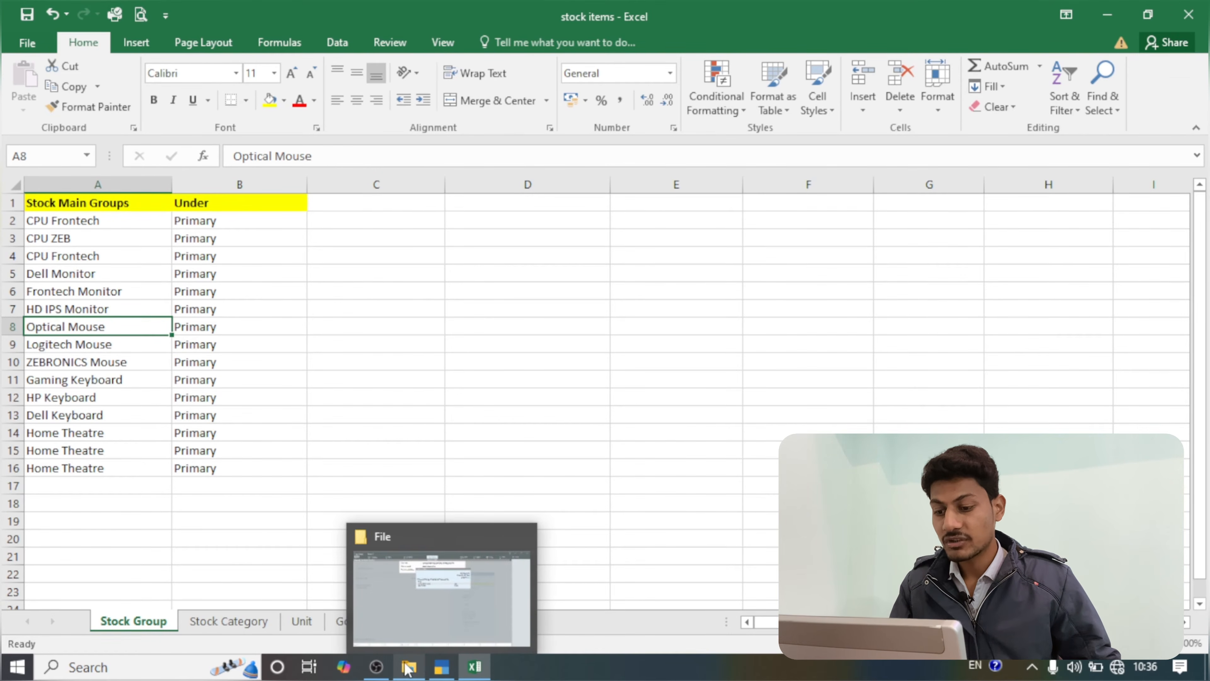
pyautogui.click(407, 668)
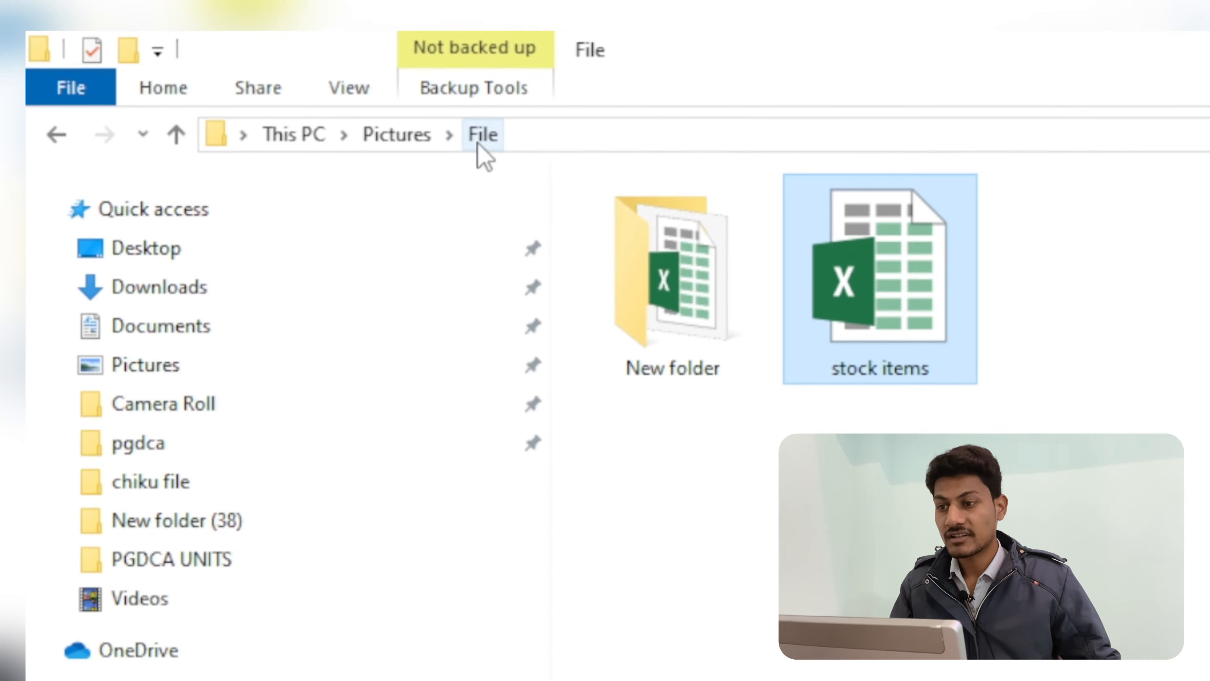
pyautogui.click(615, 137)
pyautogui.click(662, 132)
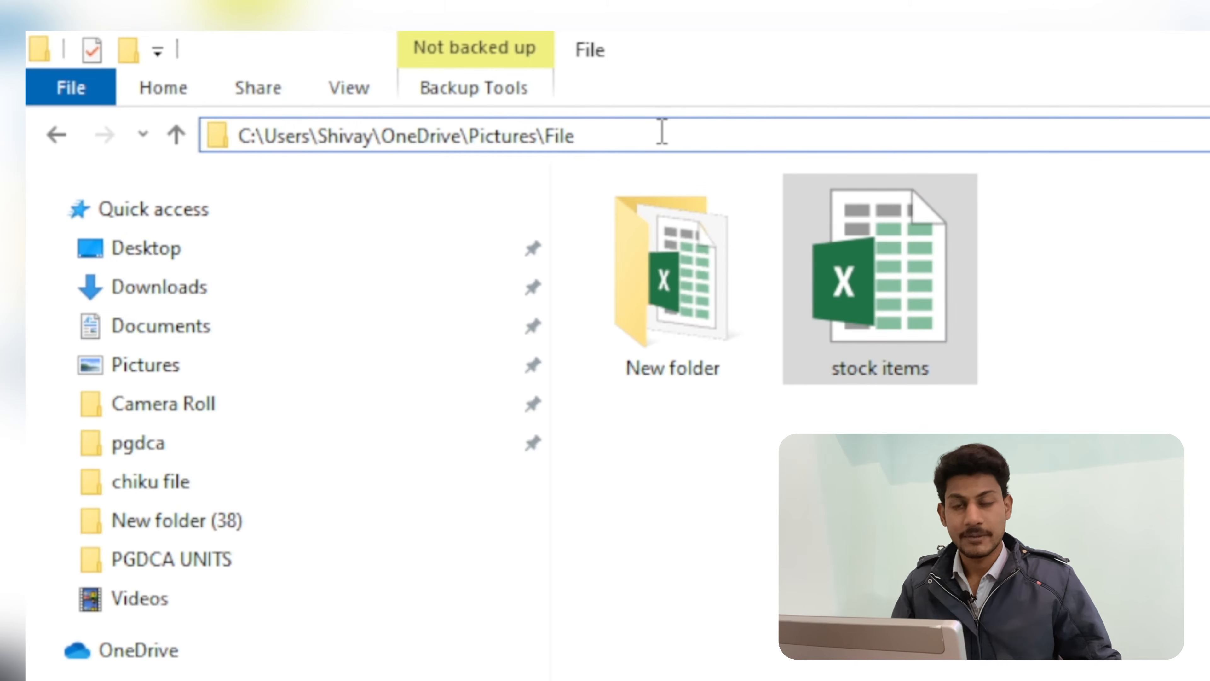
pyautogui.hotkey('ctrl', 'a')
pyautogui.hotkey('ctrl', 'c')
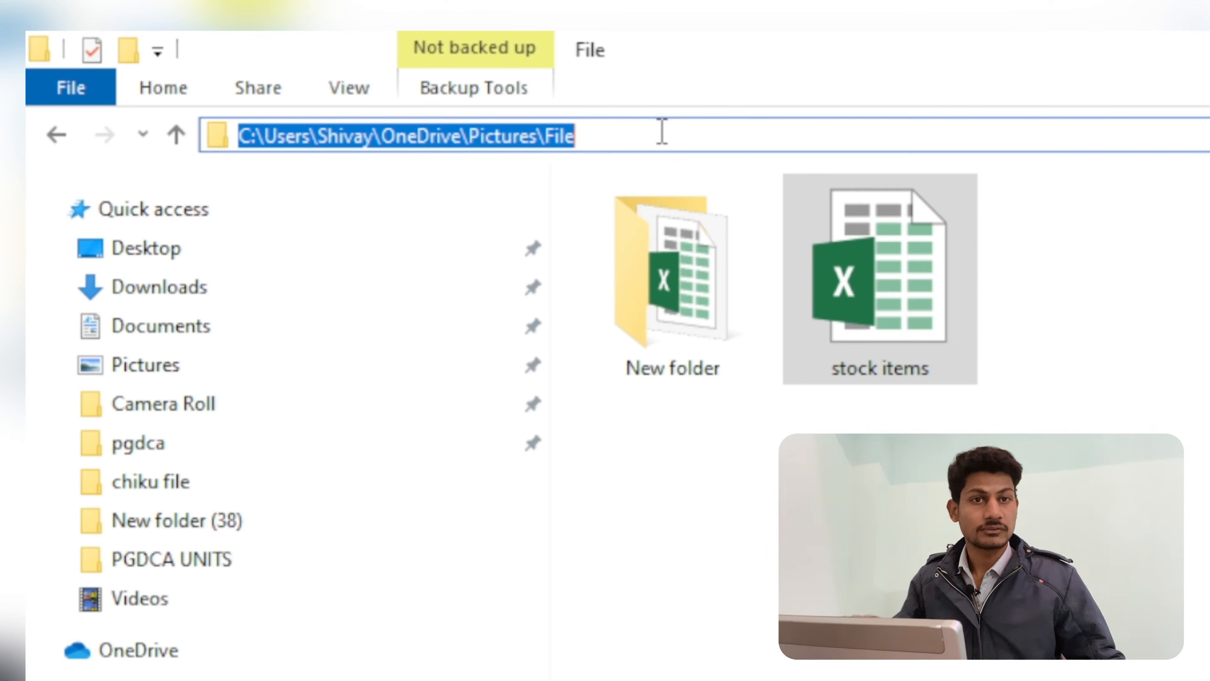
# Return to TallyPrime, specify the copied folder path and select stock items.xlsx as the file to import.
pyautogui.click(759, 592)
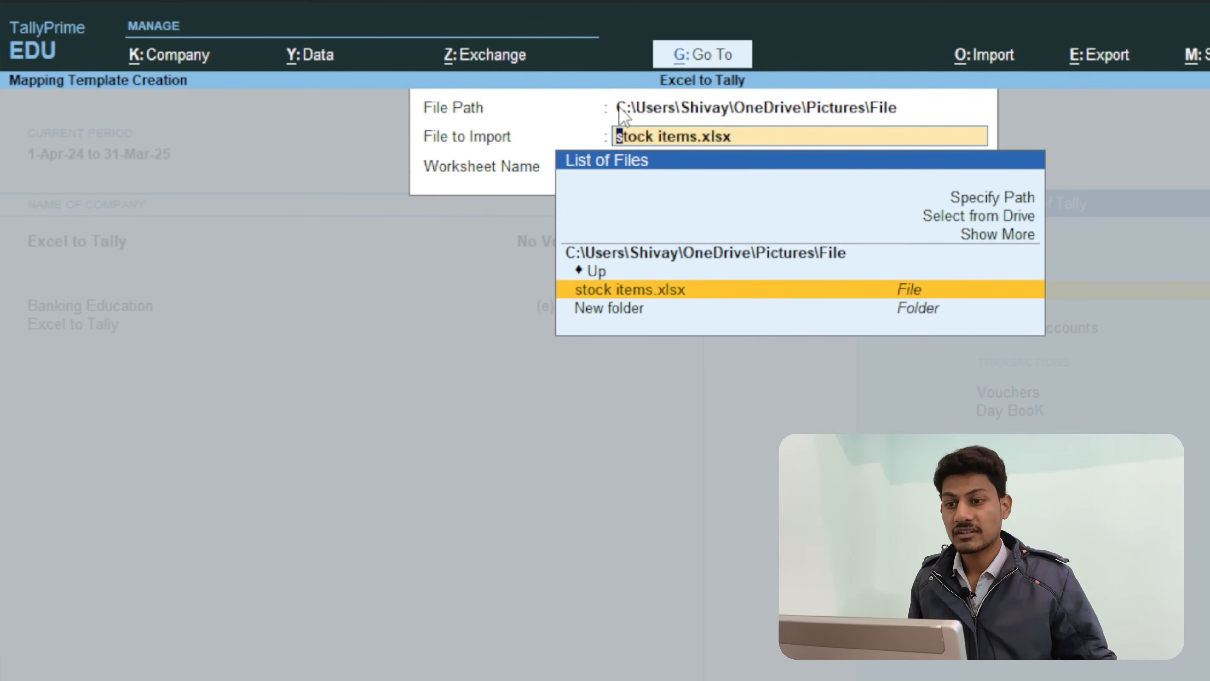
pyautogui.press('Up')
pyautogui.press('Up')
pyautogui.press('Up')
pyautogui.press('Up')
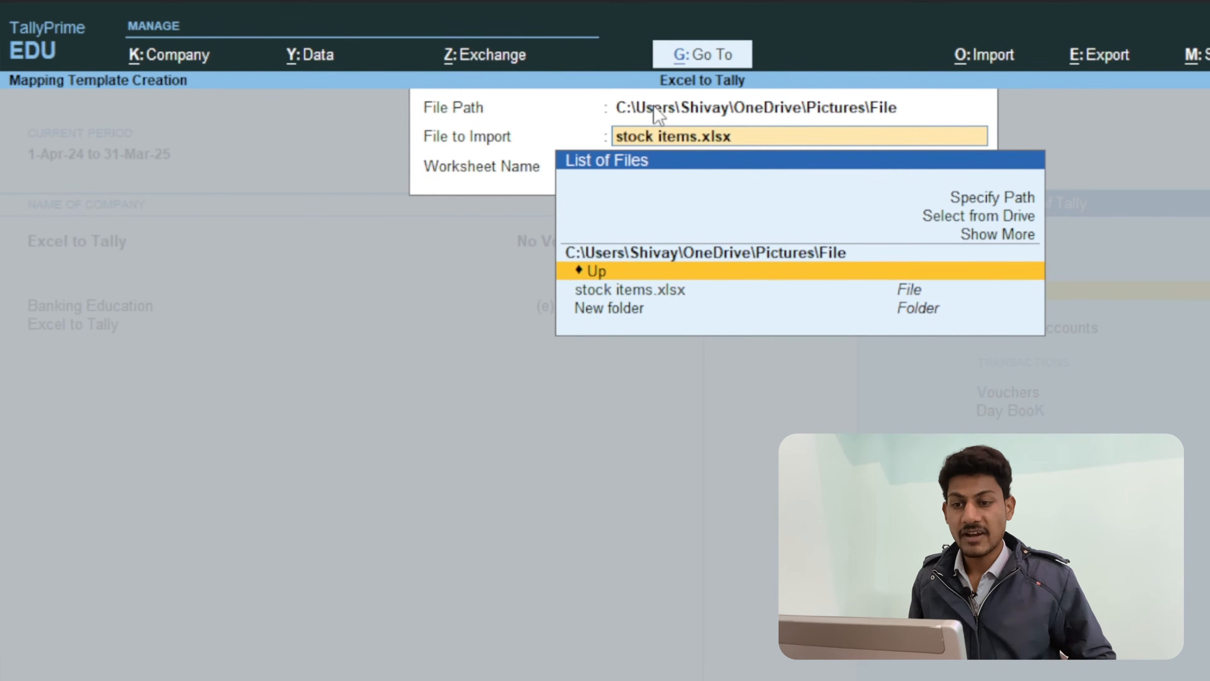
pyautogui.press('Return')
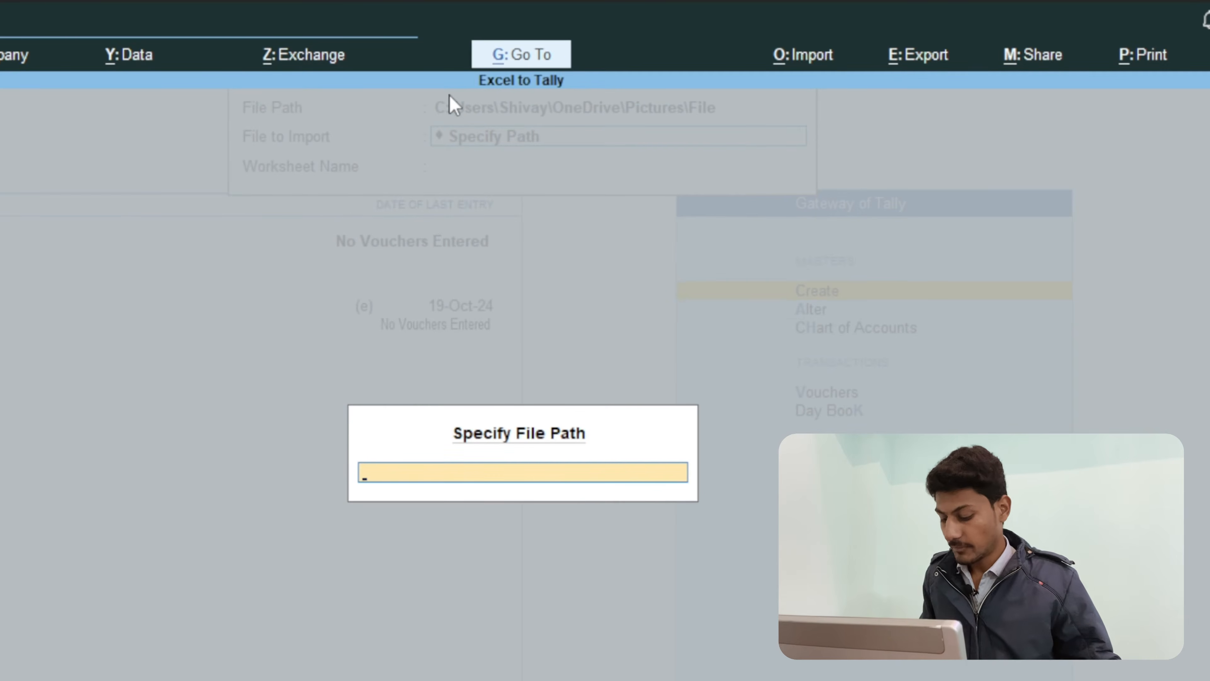
pyautogui.hotkey('ctrl', 'v')
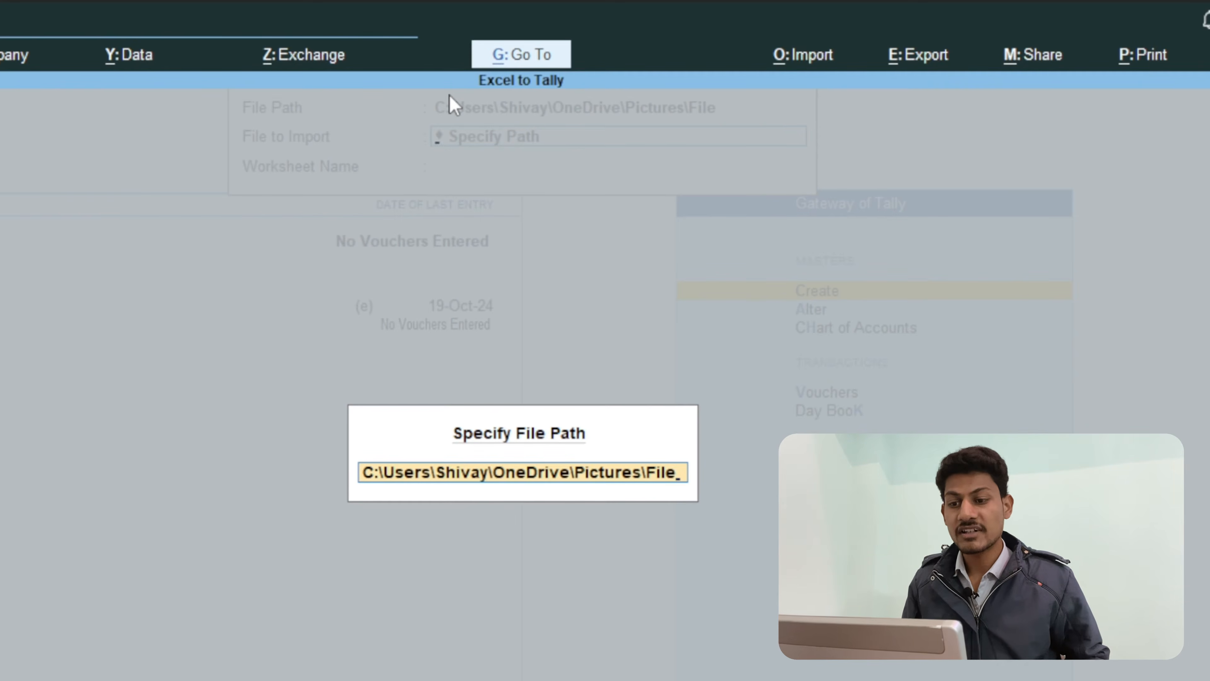
pyautogui.press('Return')
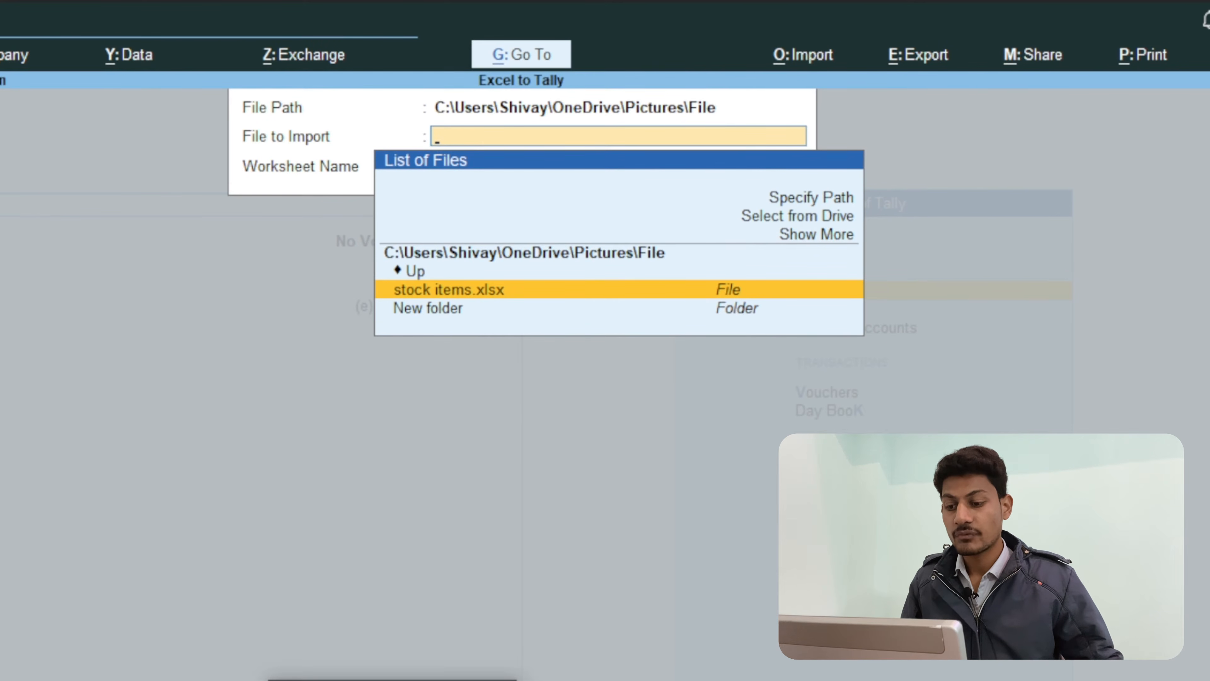
pyautogui.click(332, 679)
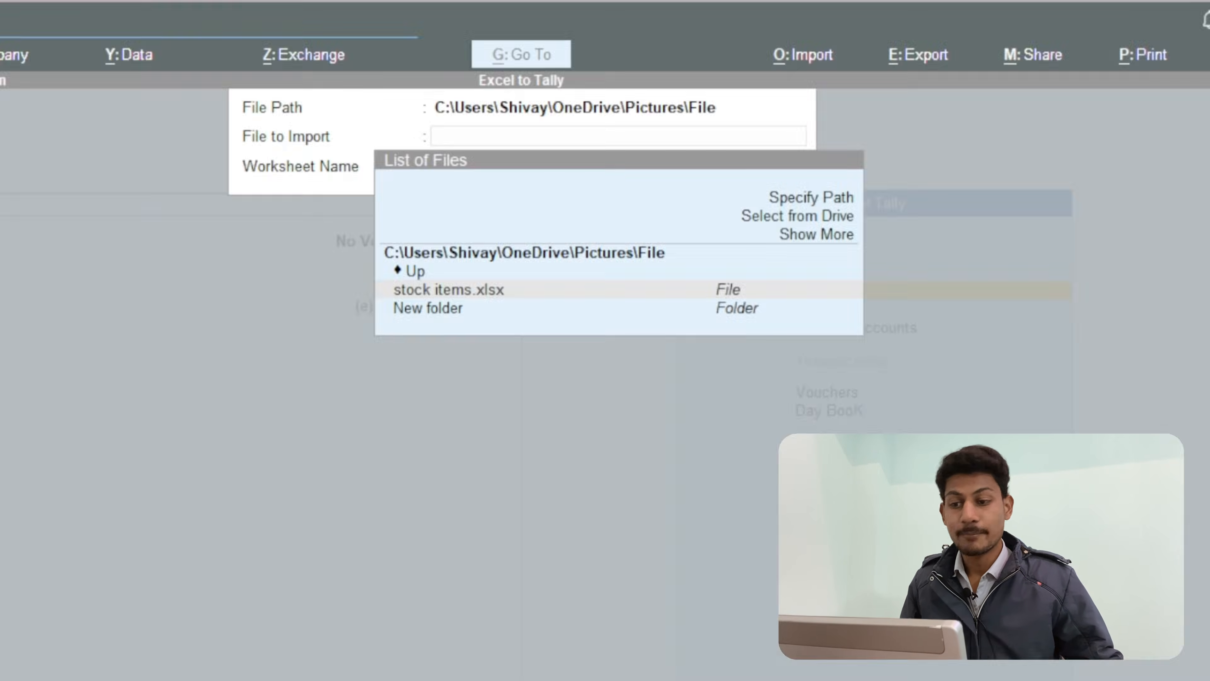
pyautogui.click(451, 295)
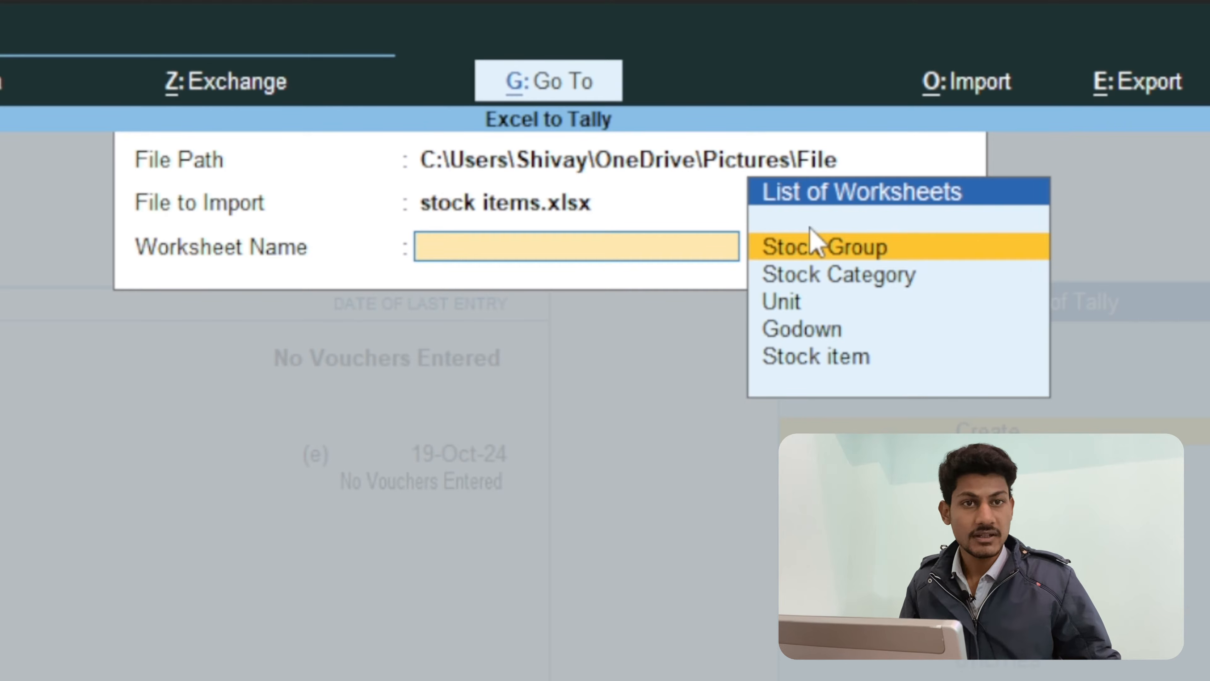
# Switch to Excel and examine the Stock Group, Stock Category, Unit, Godown and Stock item worksheets.
pyautogui.click(475, 666)
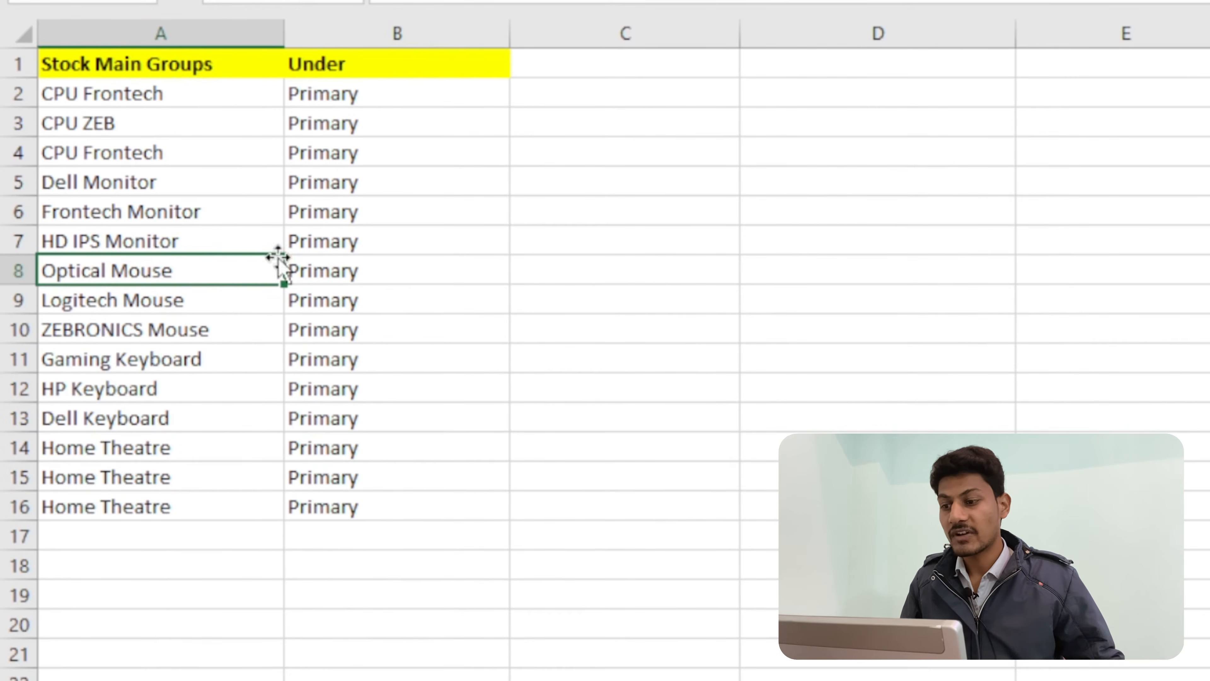
pyautogui.moveTo(783, 75); pyautogui.dragTo(821, 456)
pyautogui.keyDown('shift'); pyautogui.click(240, 592); pyautogui.keyUp('shift')
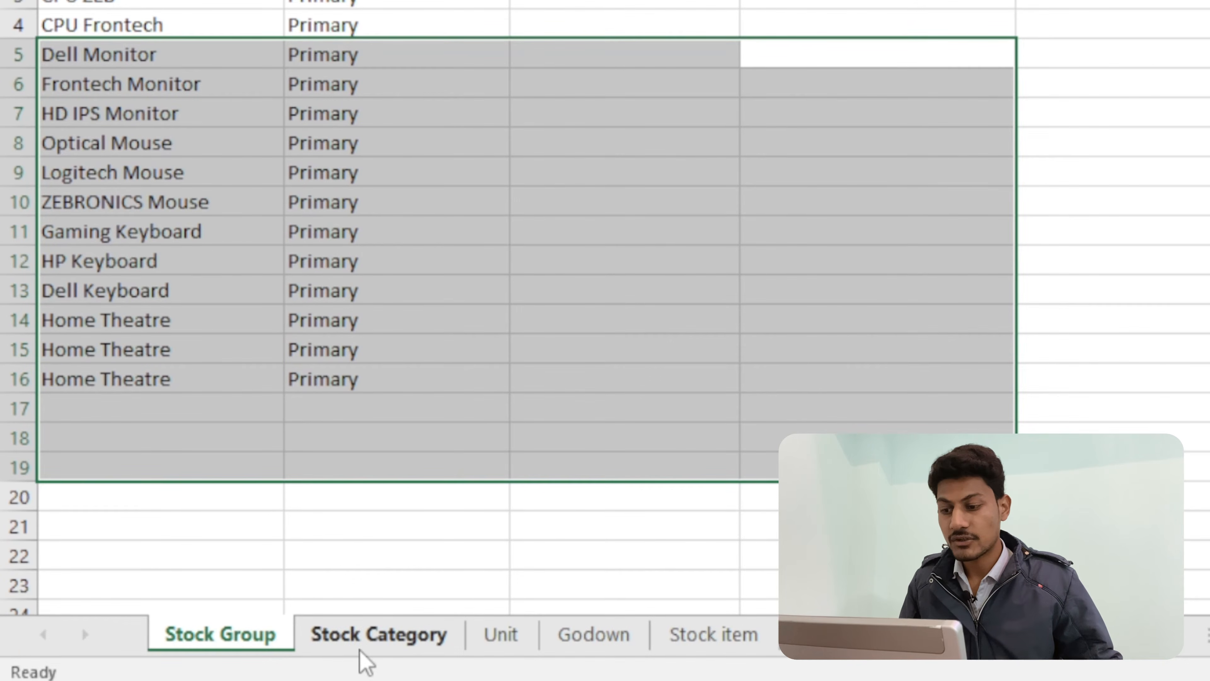
pyautogui.click(365, 646)
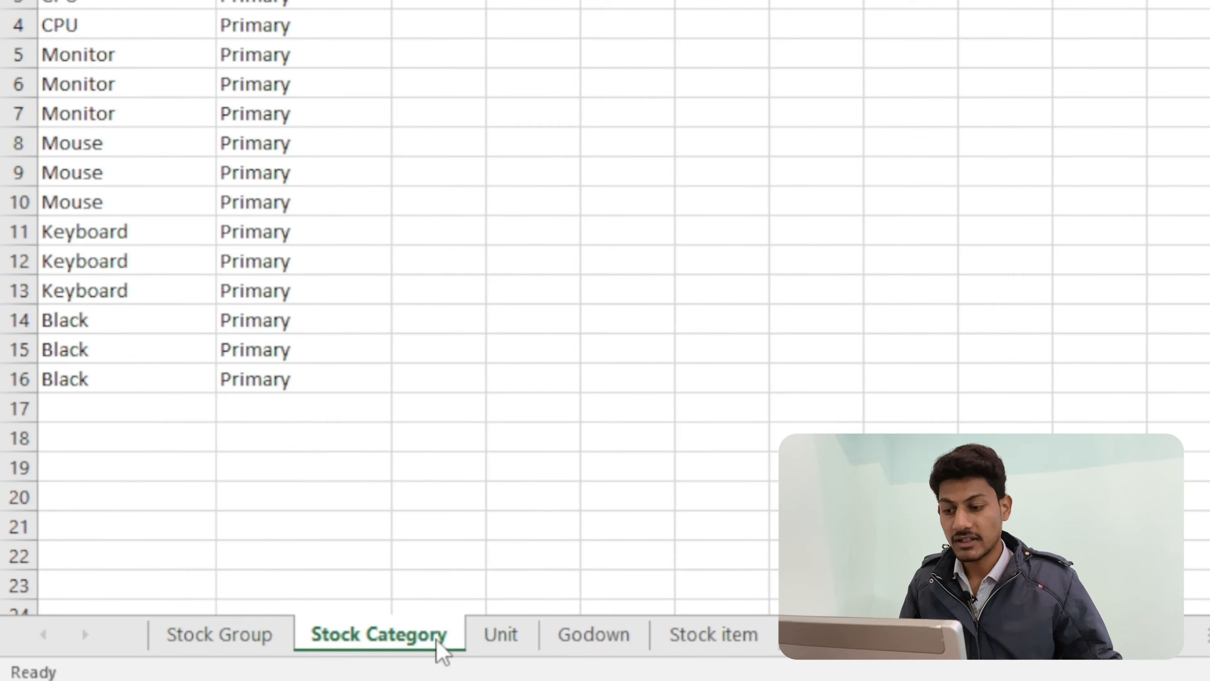
pyautogui.click(501, 639)
pyautogui.click(574, 644)
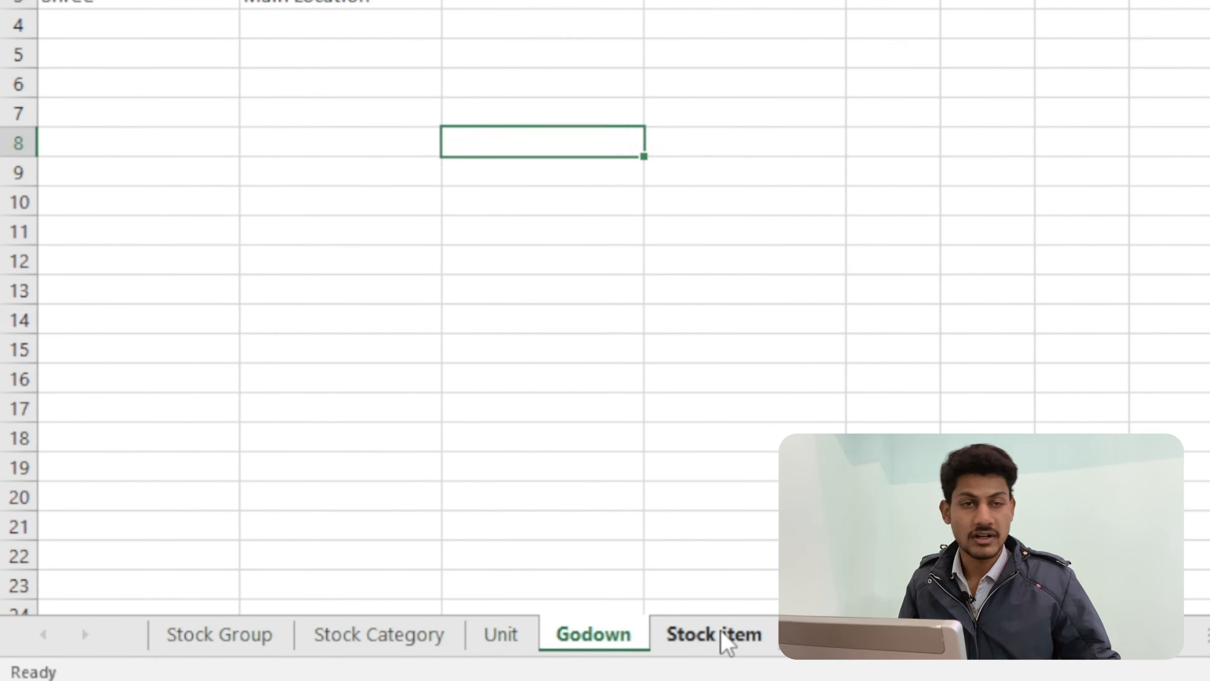
pyautogui.click(723, 639)
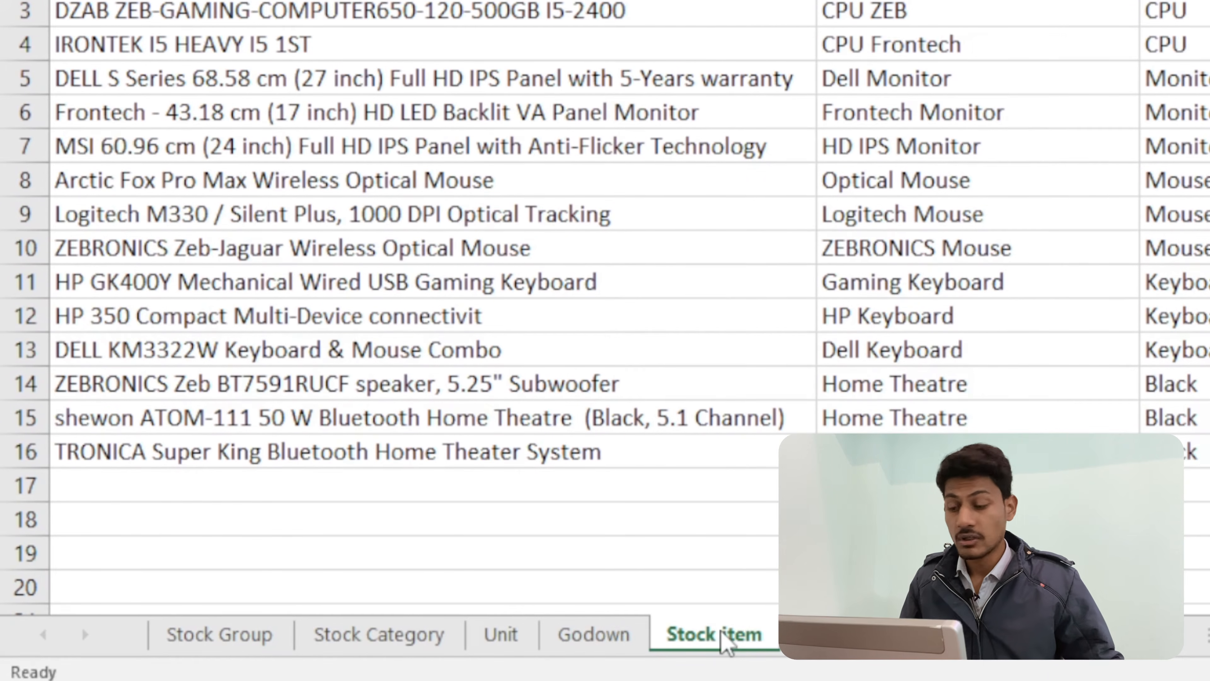
pyautogui.click(206, 648)
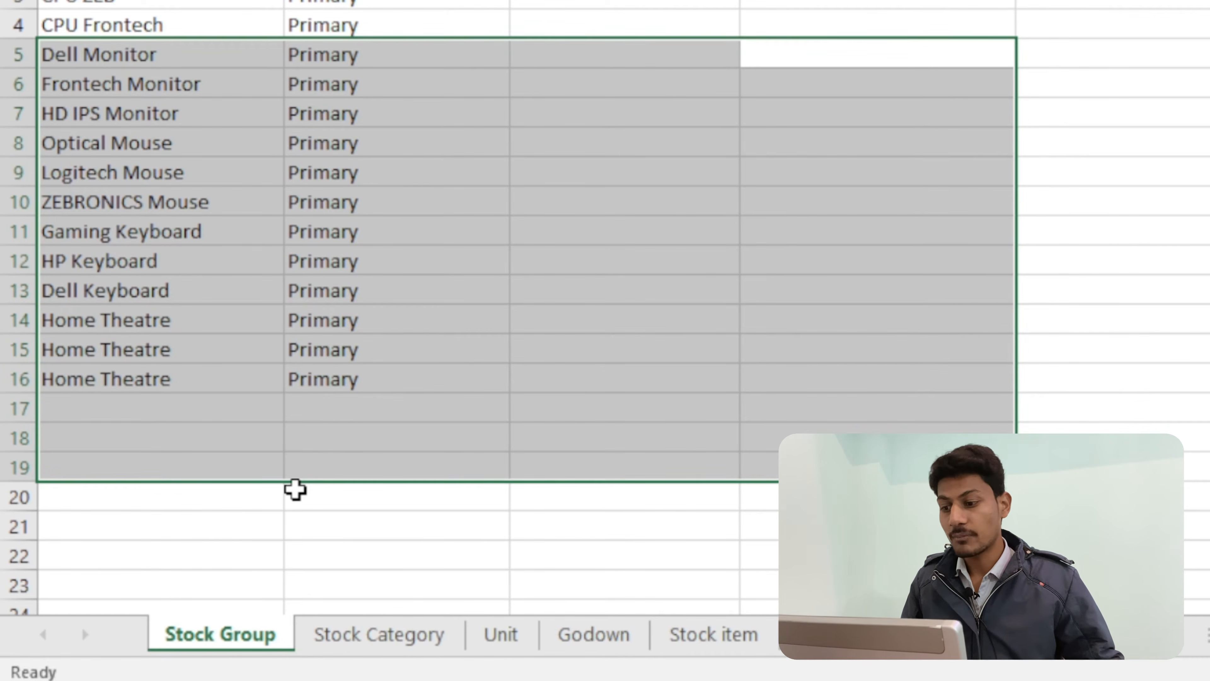
pyautogui.click(440, 415)
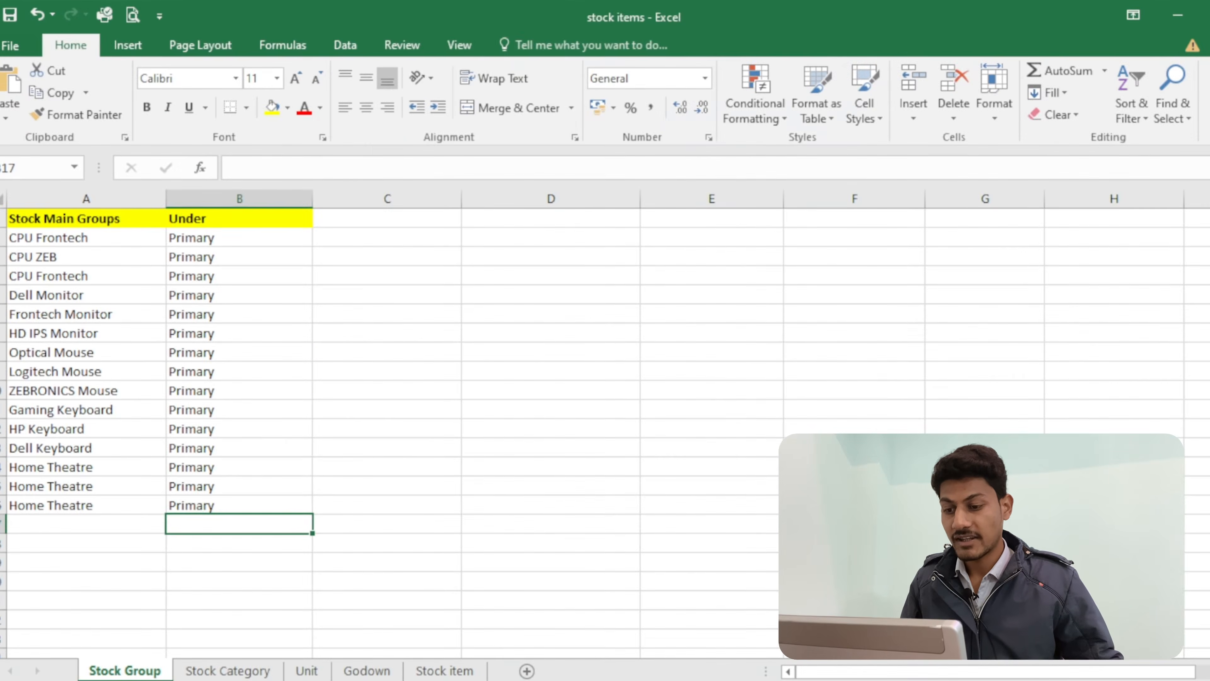
# Return to TallyPrime, select the Stock Group worksheet and name the mapping template Stock Group 11.
pyautogui.click(433, 675)
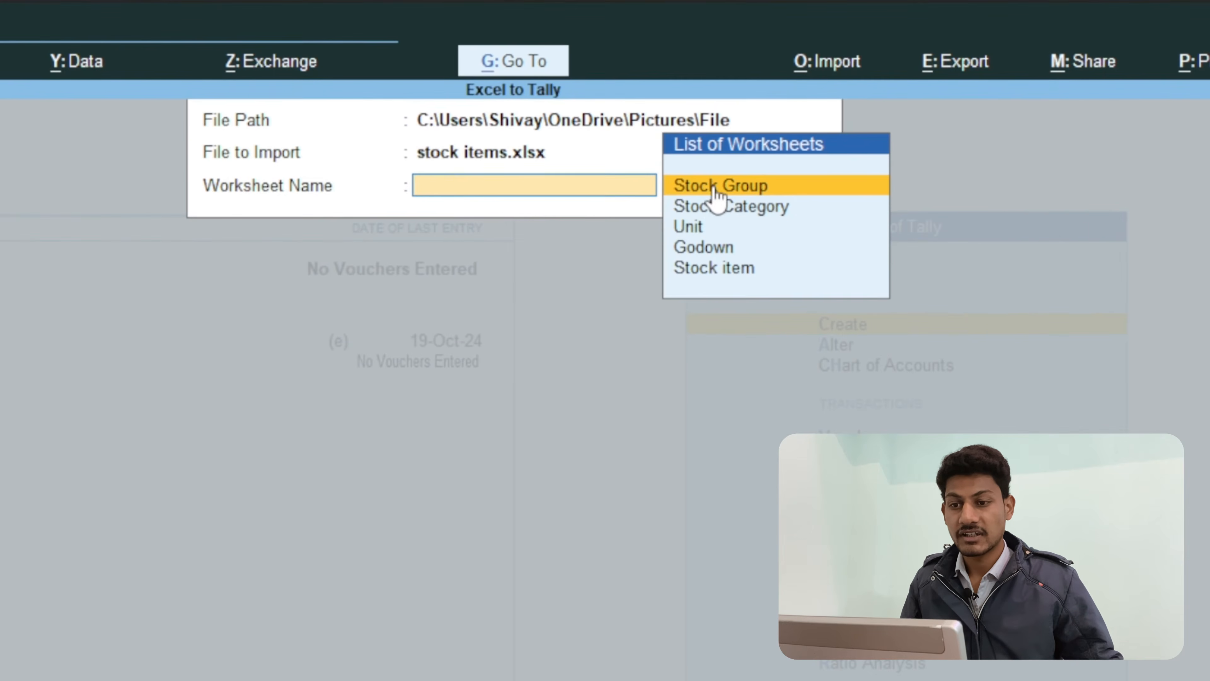
pyautogui.click(716, 189)
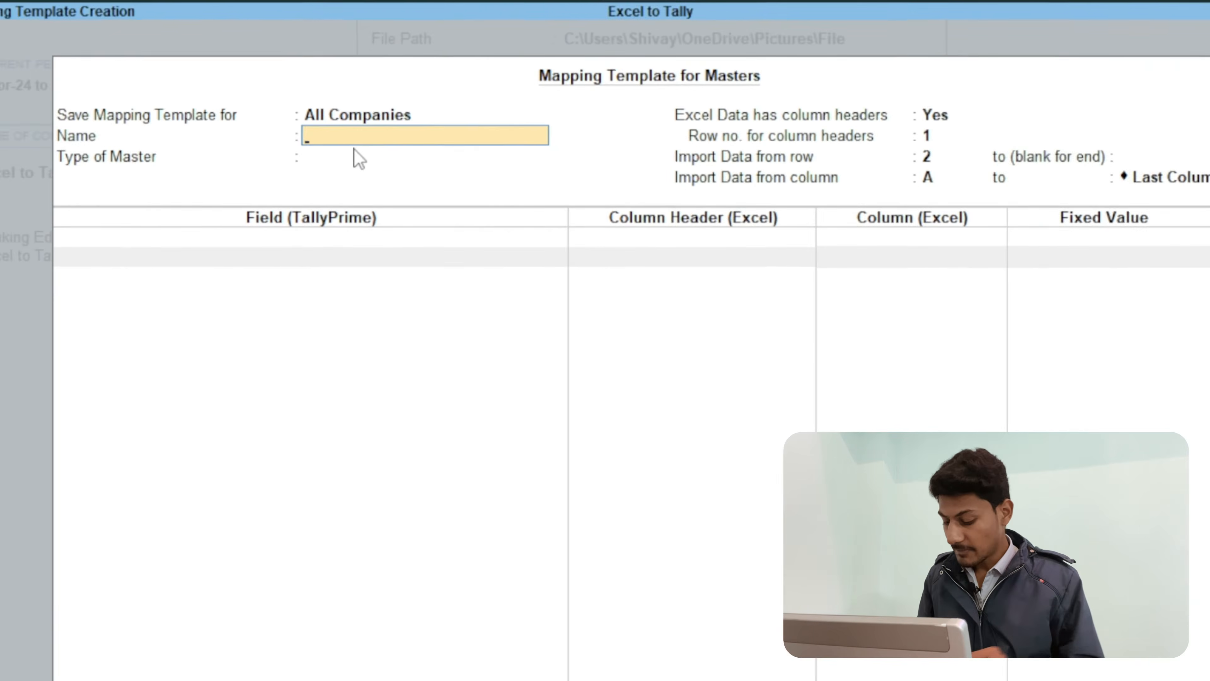
pyautogui.write('S')
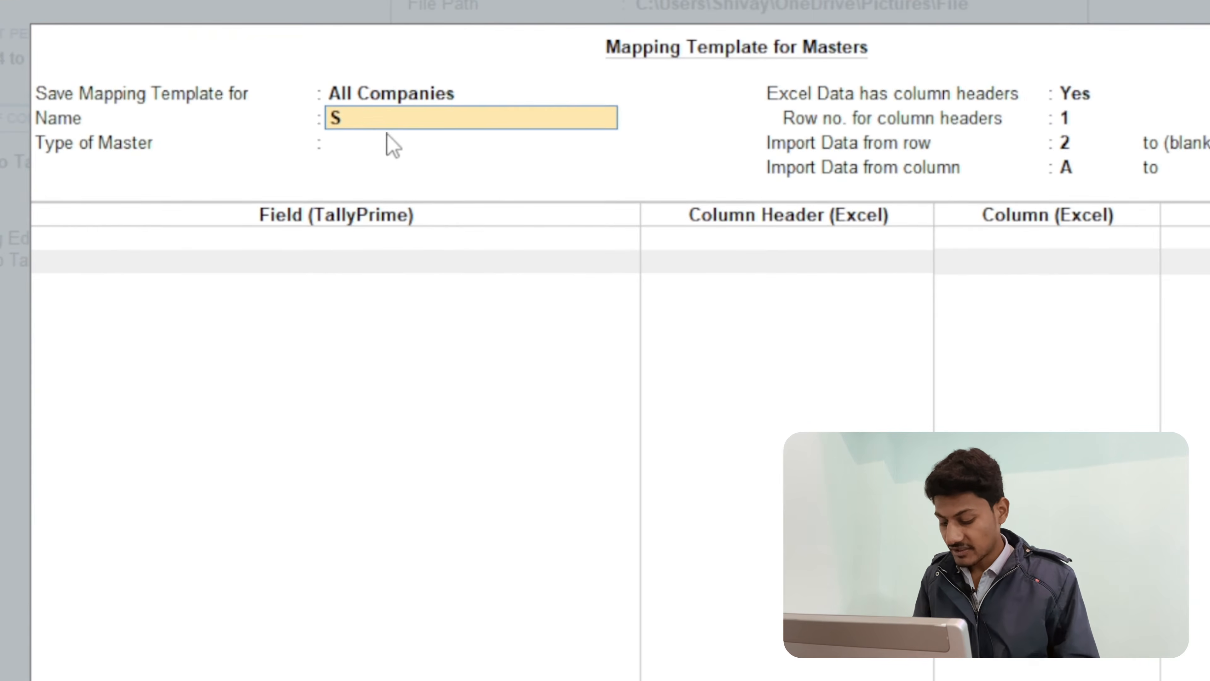
pyautogui.write('tock')
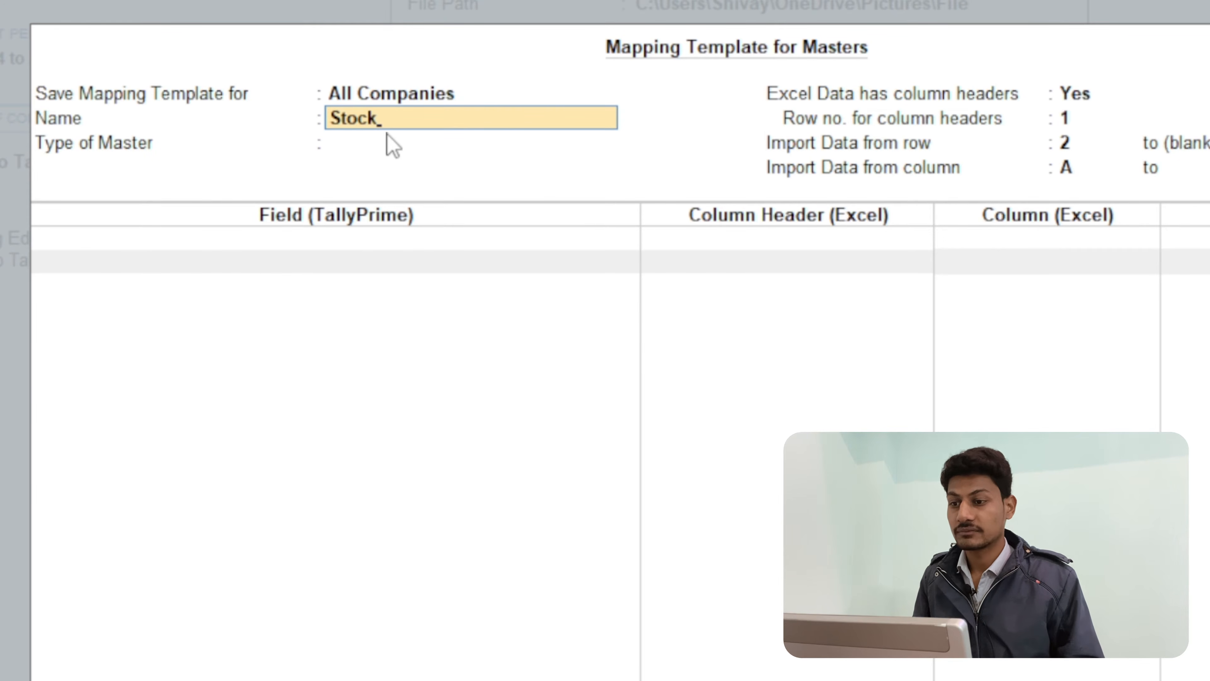
pyautogui.write(' Gr')
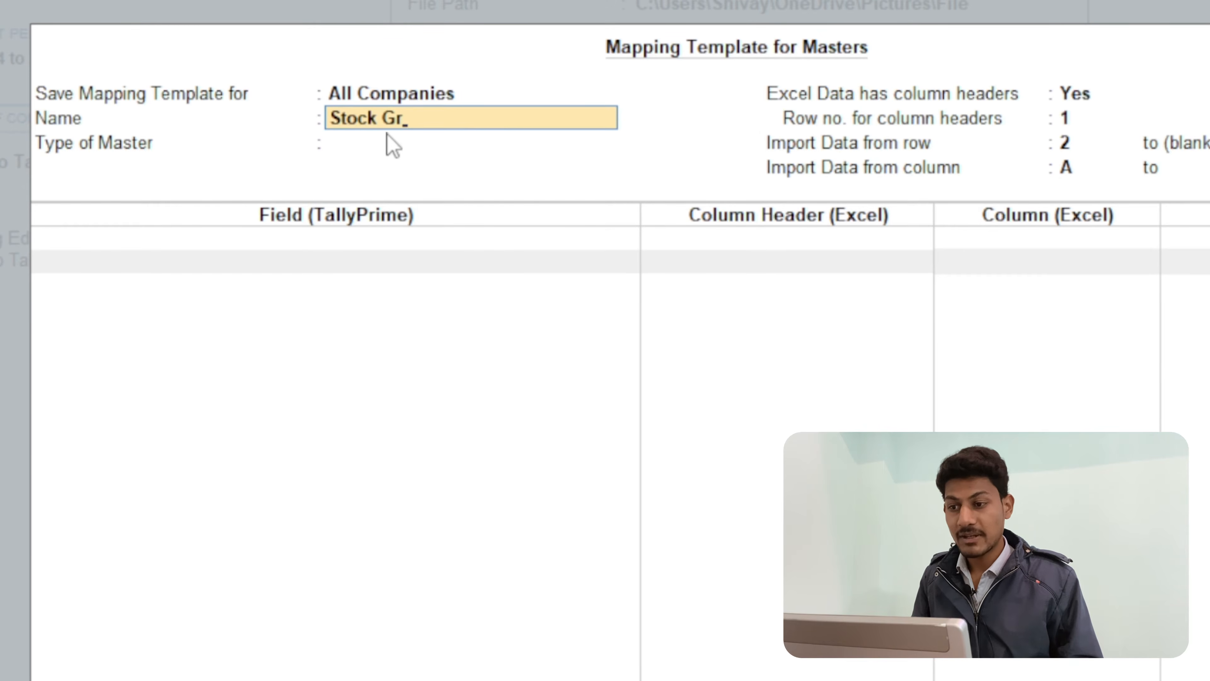
pyautogui.write('o')
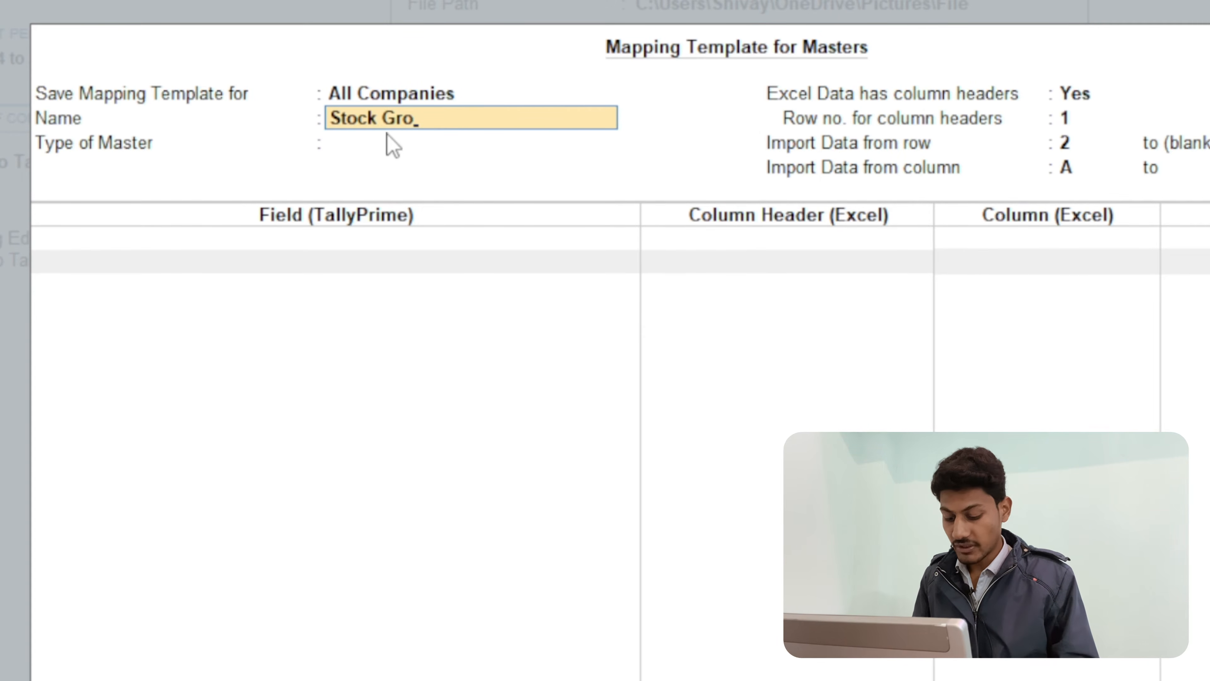
pyautogui.write('up')
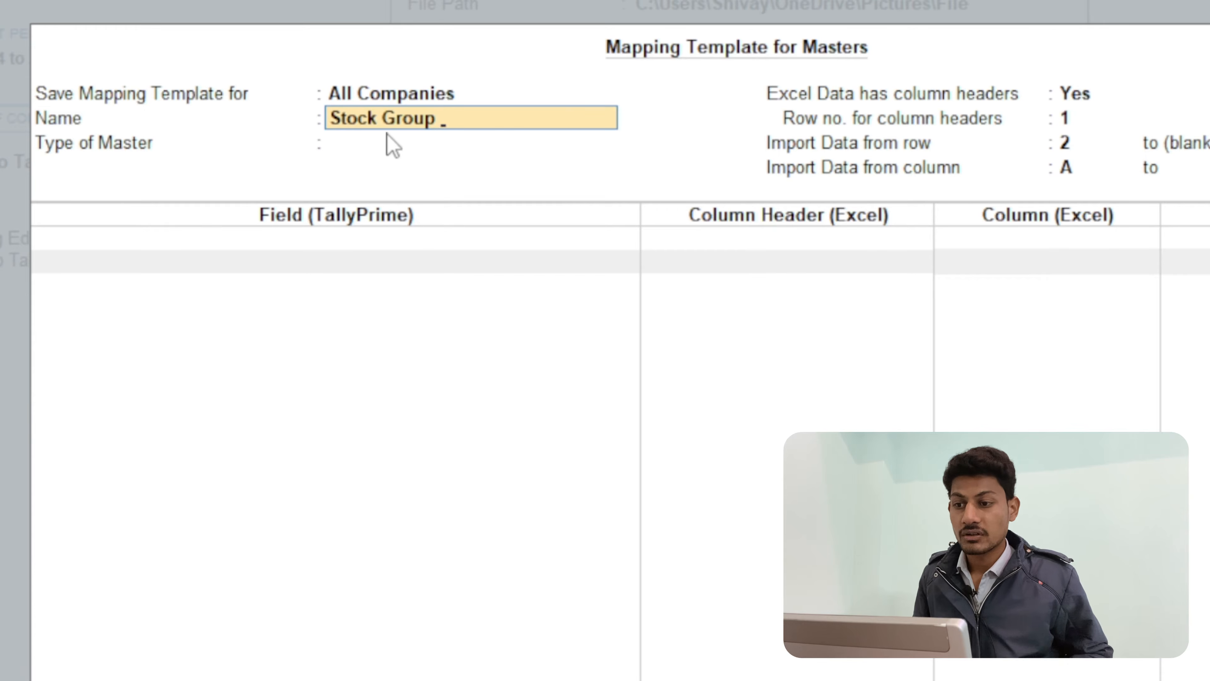
pyautogui.write('11')
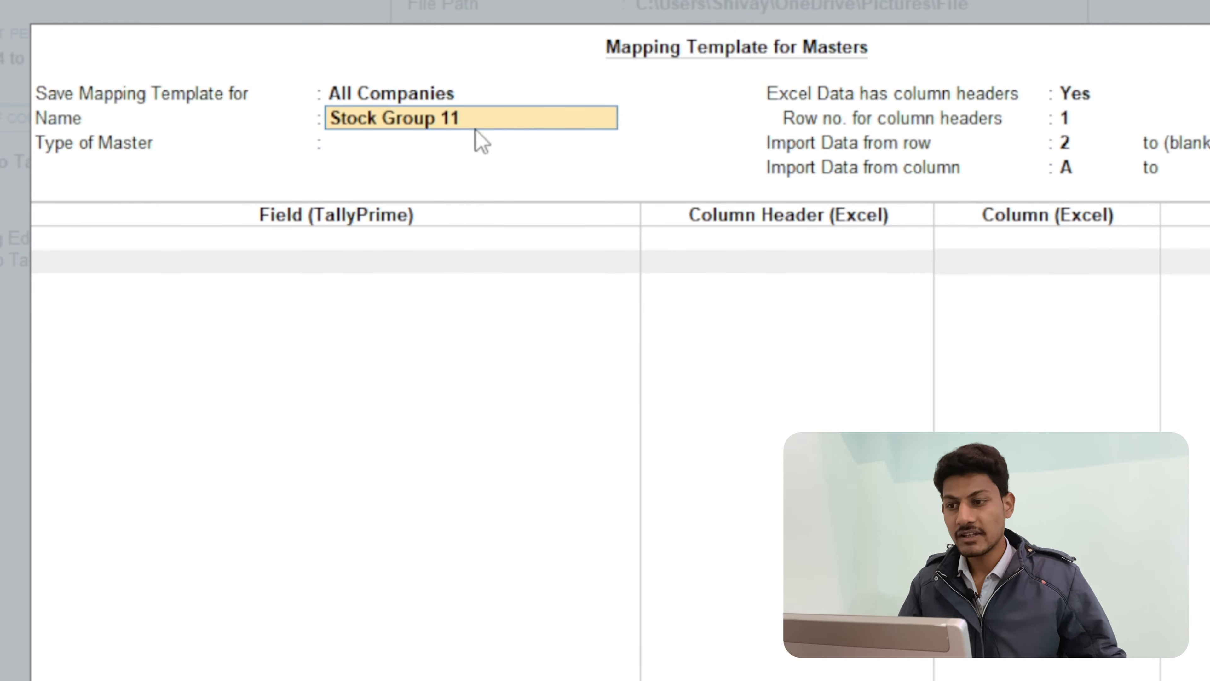
pyautogui.press('Return')
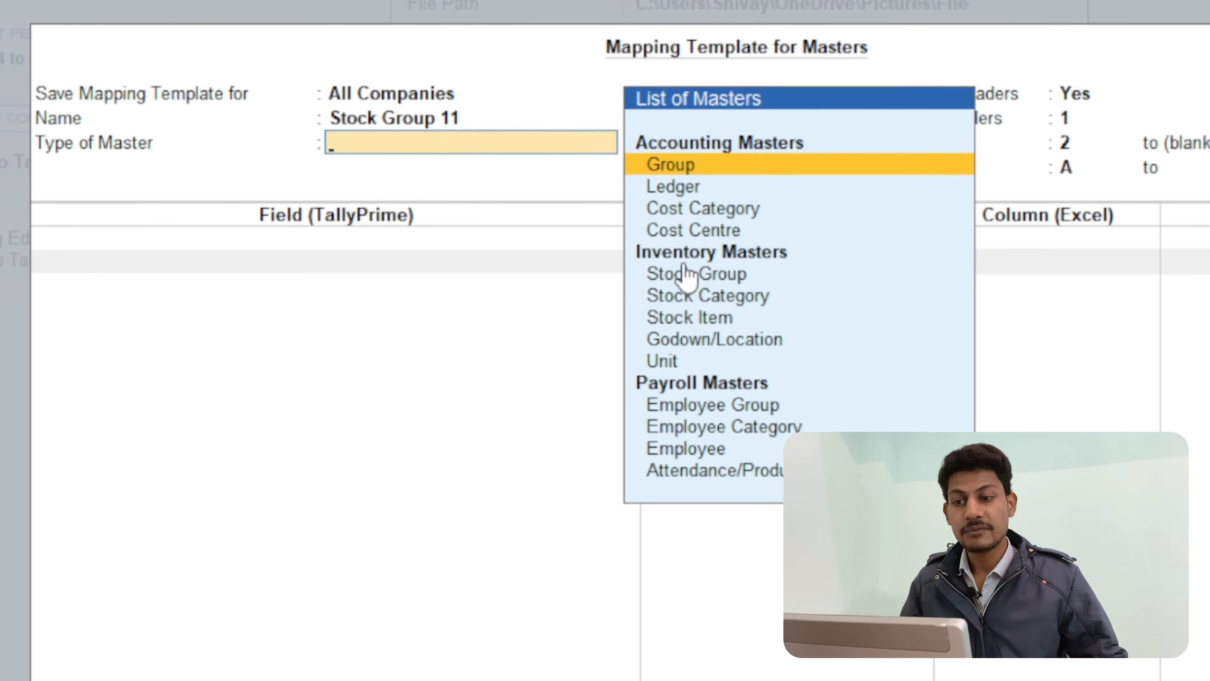
# Set the template's type of master to Stock Group and add the mandatory Name field to the mapping.
pyautogui.click(729, 283)
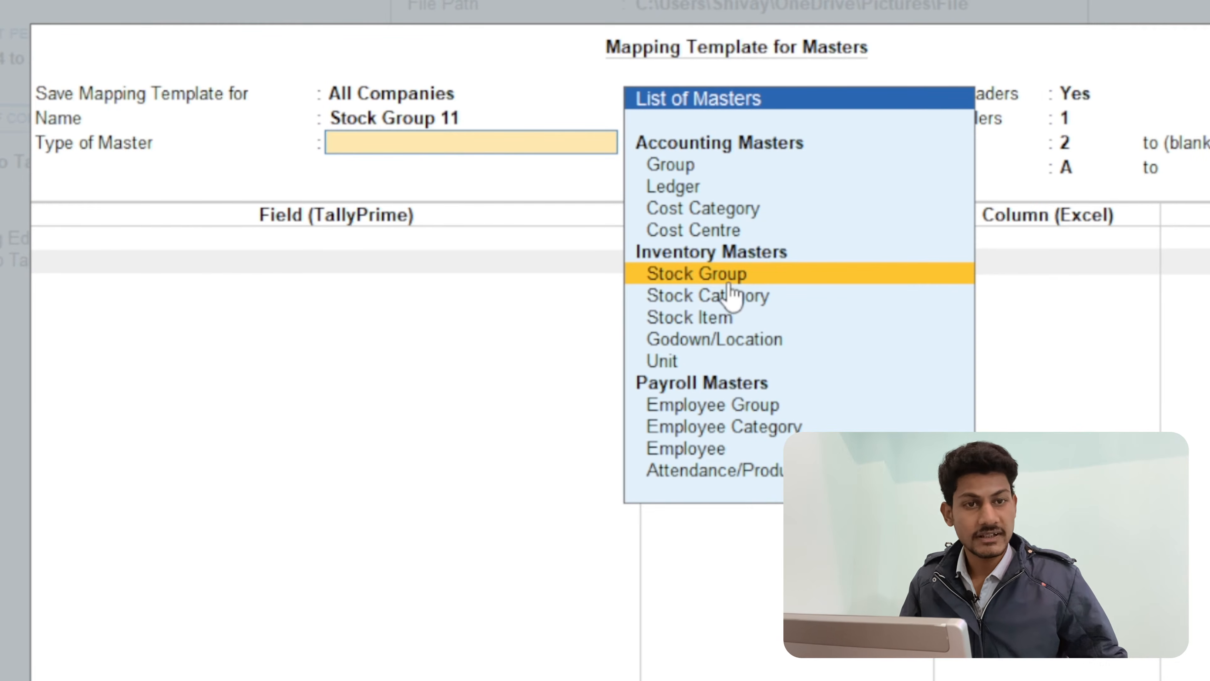
pyautogui.press('Return')
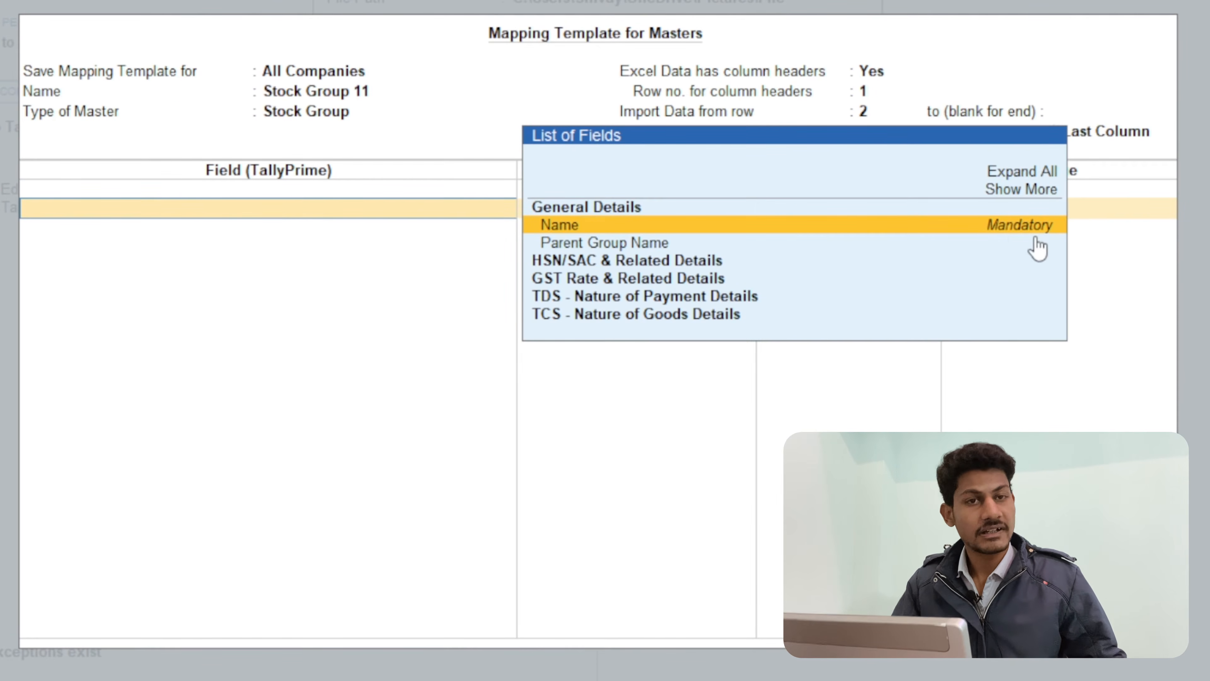
pyautogui.click(828, 231)
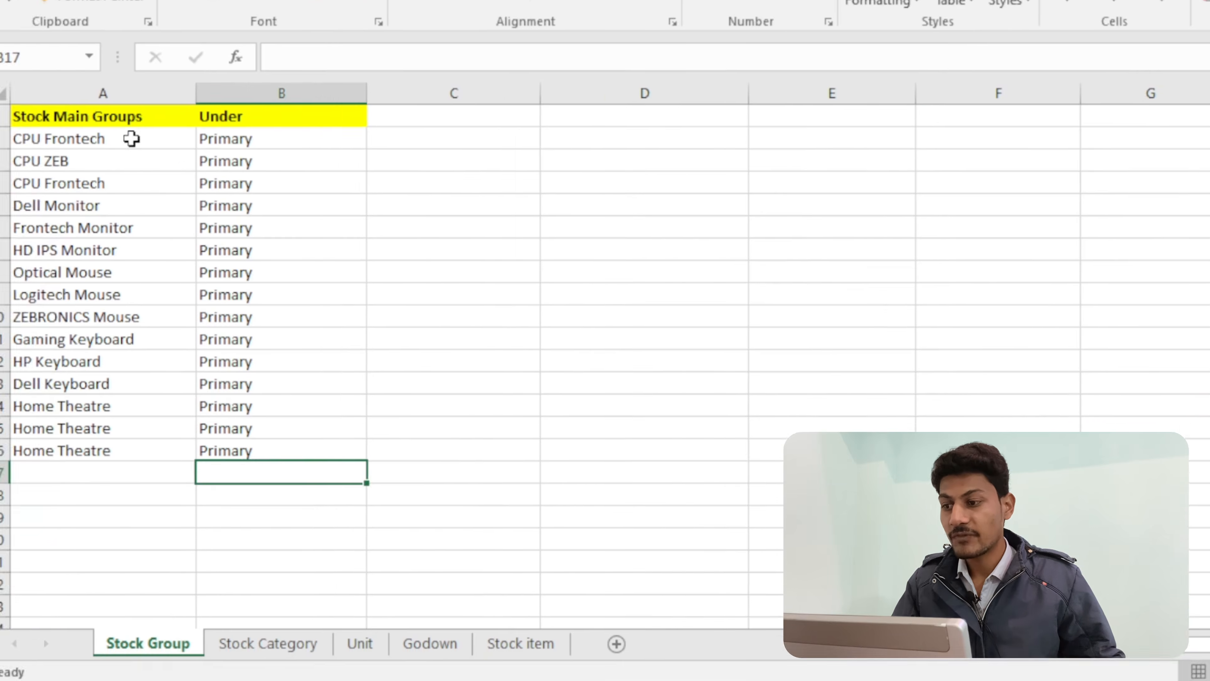
# Switch to Excel and examine the Stock Main Groups and Under columns of the Stock Group worksheet.
pyautogui.moveTo(95, 107); pyautogui.dragTo(95, 419)
pyautogui.click(66, 107)
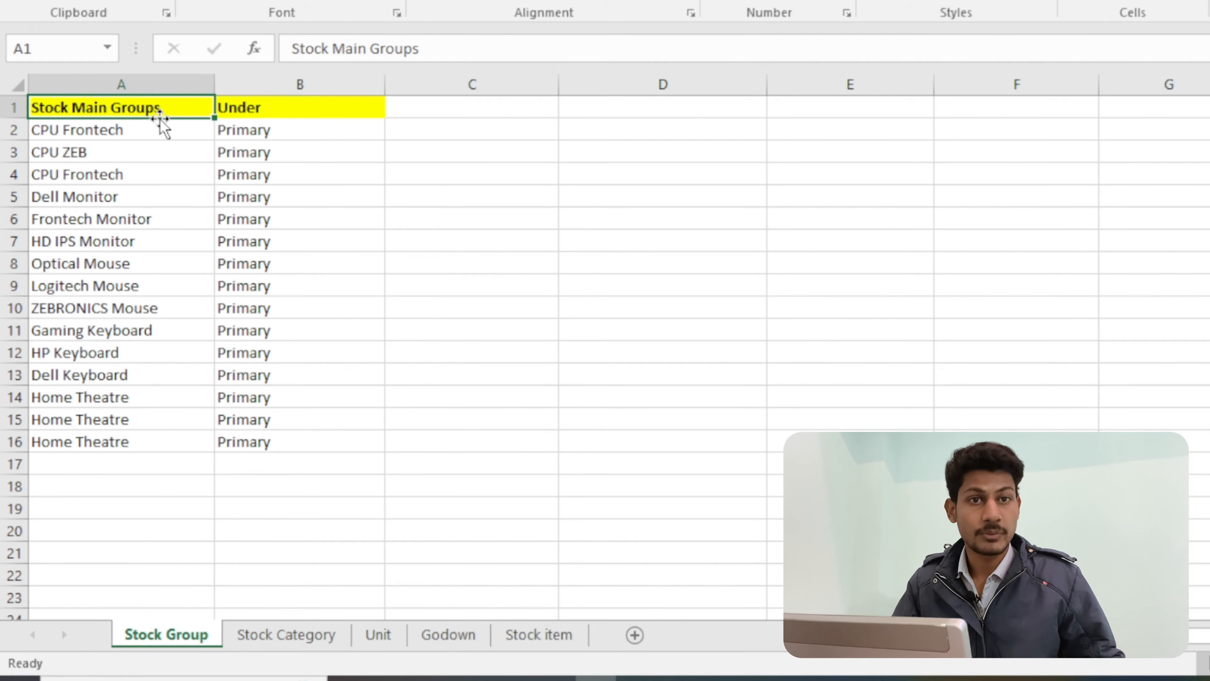
pyautogui.moveTo(279, 105); pyautogui.dragTo(275, 479)
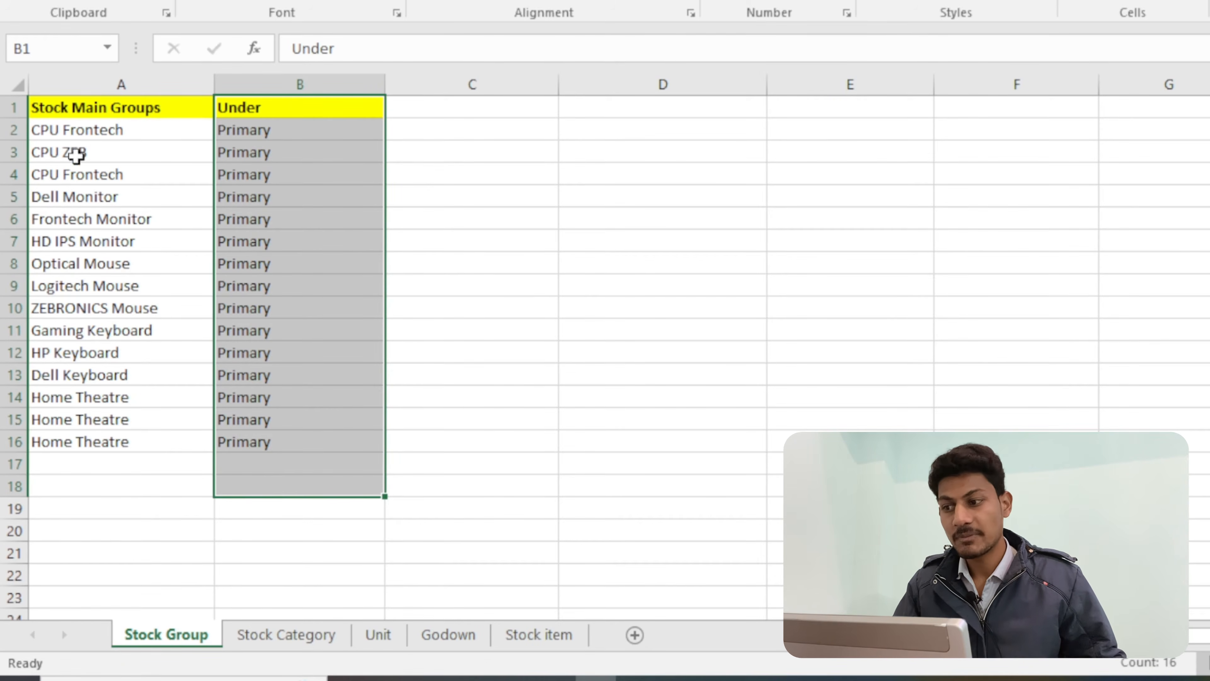
pyautogui.moveTo(89, 126); pyautogui.dragTo(122, 395)
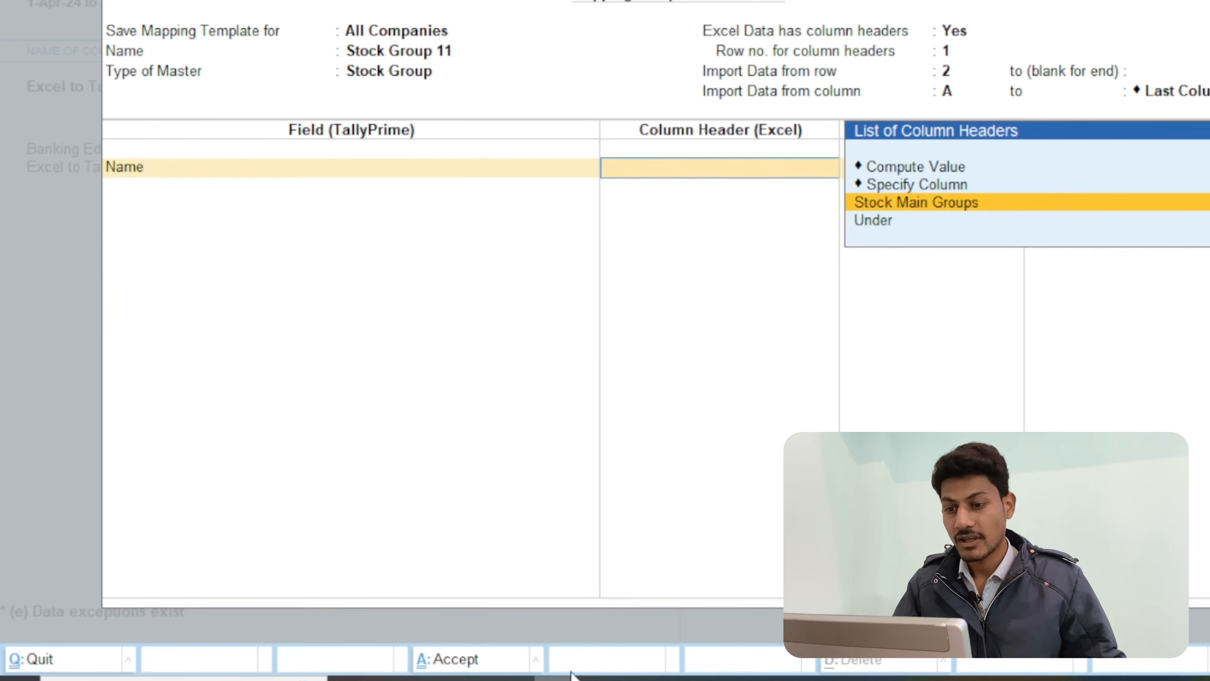
# Return to TallyPrime, map the Name field to the Stock Main Groups column header and save the mapping template.
pyautogui.click(555, 678)
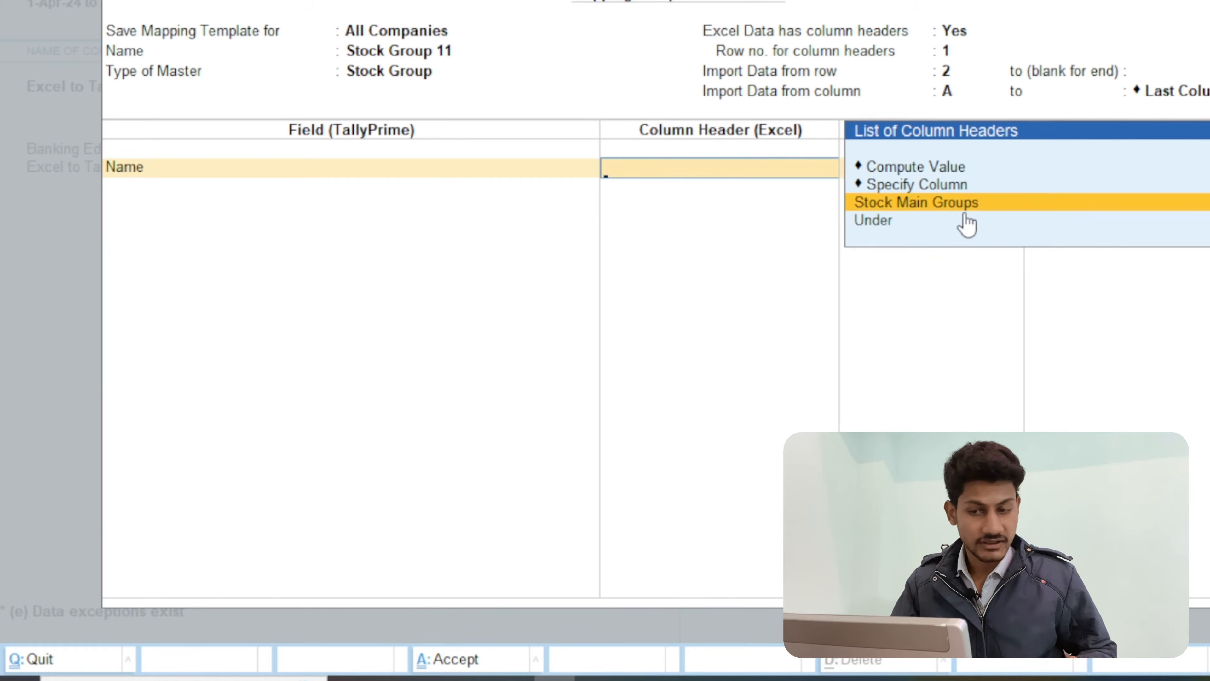
pyautogui.press('Return')
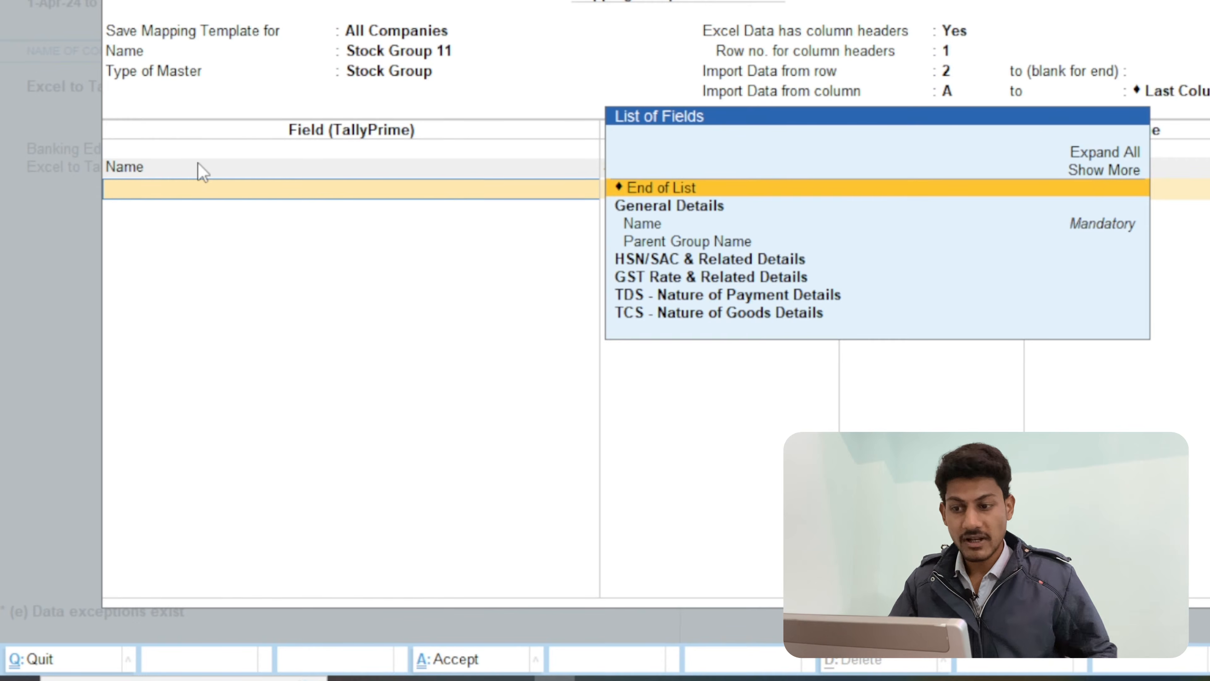
pyautogui.press('Return')
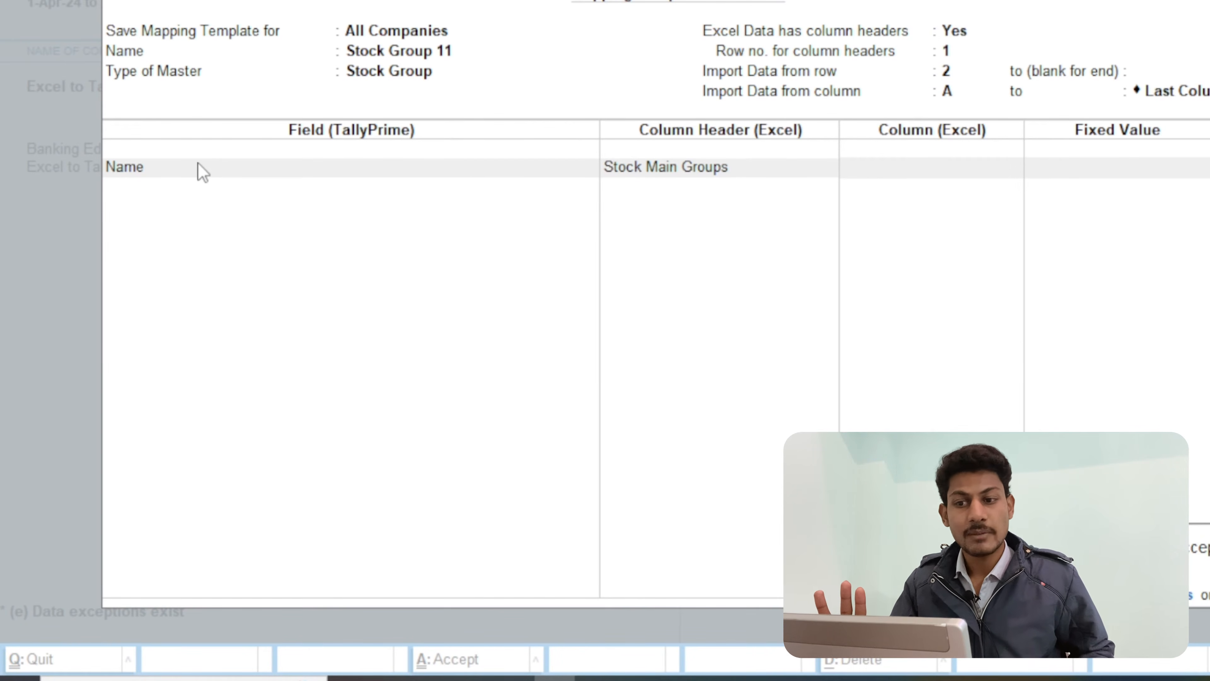
pyautogui.press('Return')
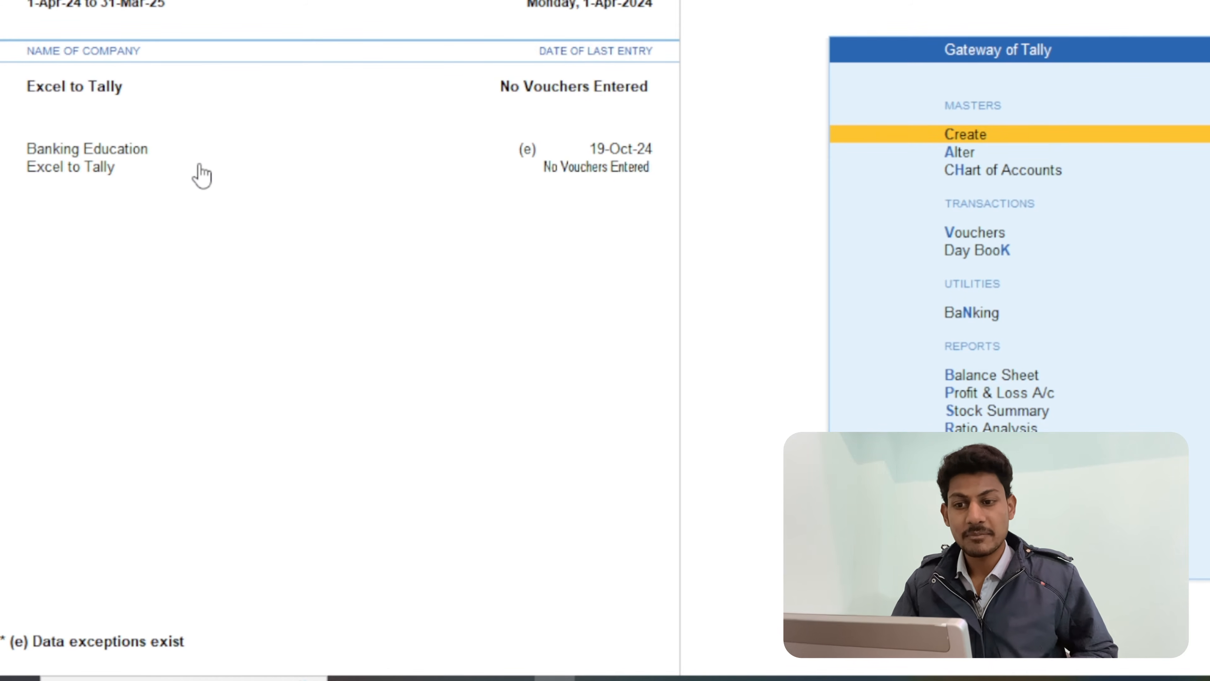
# Open the chart of accounts for Stock Groups to check which stock groups the company already has.
pyautogui.press('Down')
pyautogui.press('Down')
pyautogui.press('Return')
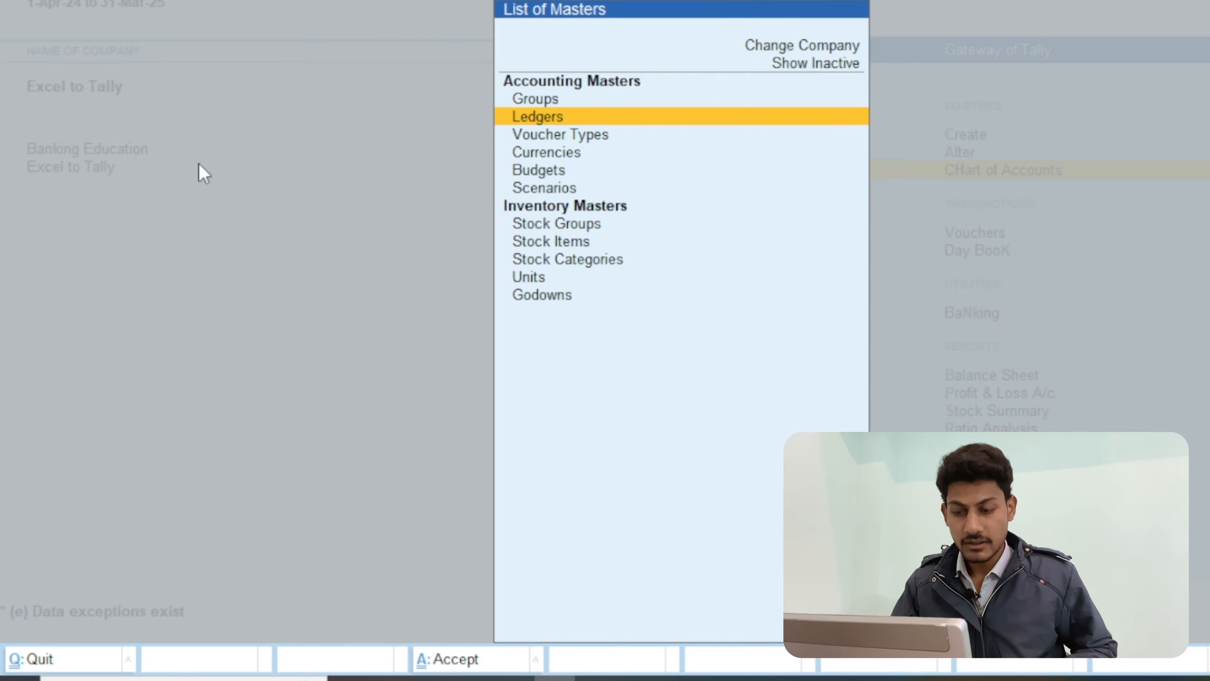
pyautogui.press('Down')
pyautogui.press('Down')
pyautogui.press('Down')
pyautogui.press('Down')
pyautogui.press('Down')
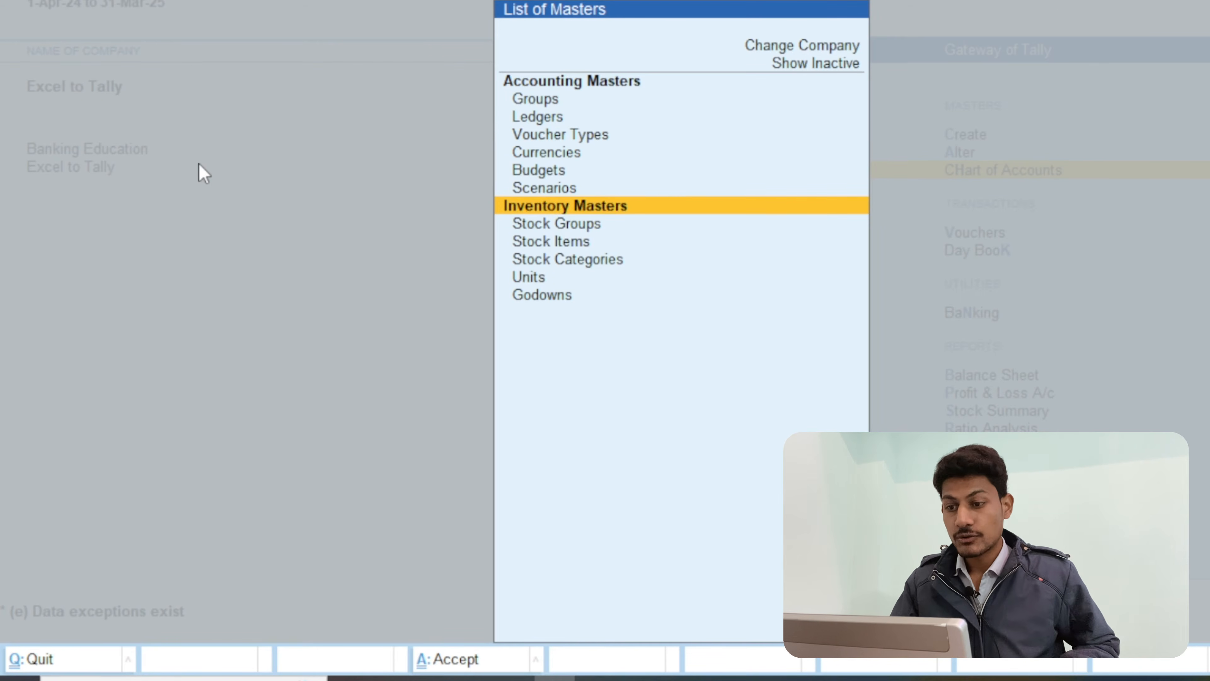
pyautogui.press('Down')
pyautogui.press('Return')
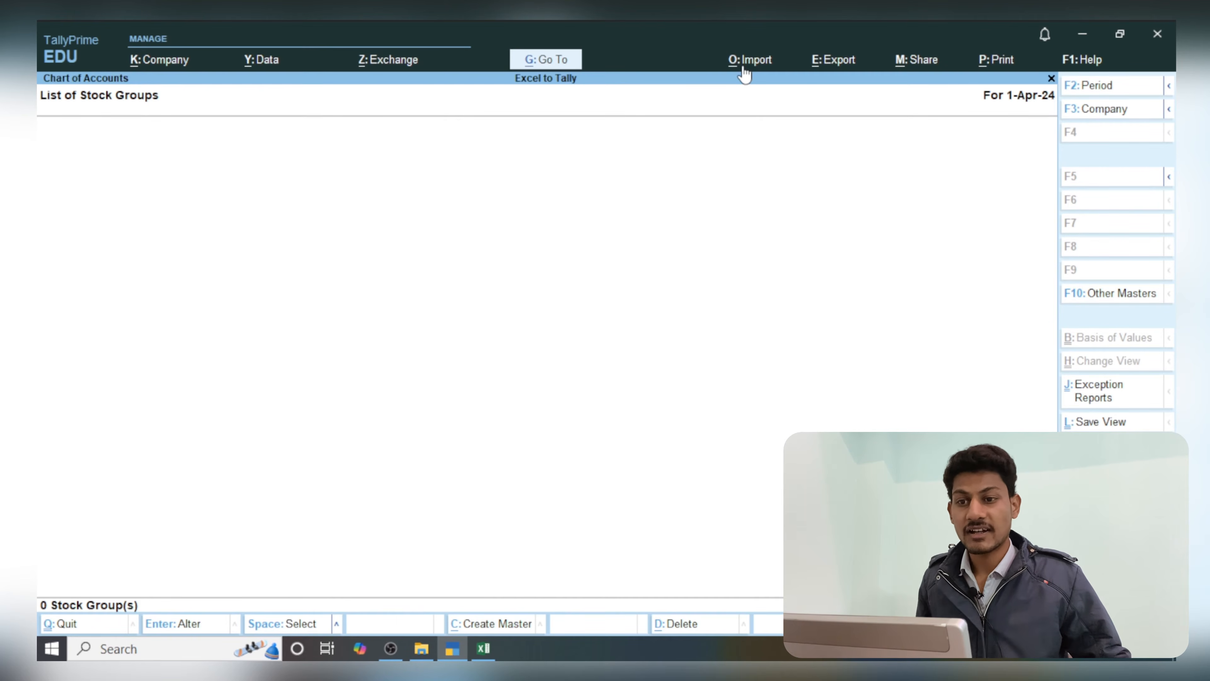
# Start importing masters, and switch to File Explorer to copy the path of the File folder in Pictures.
pyautogui.click(743, 69)
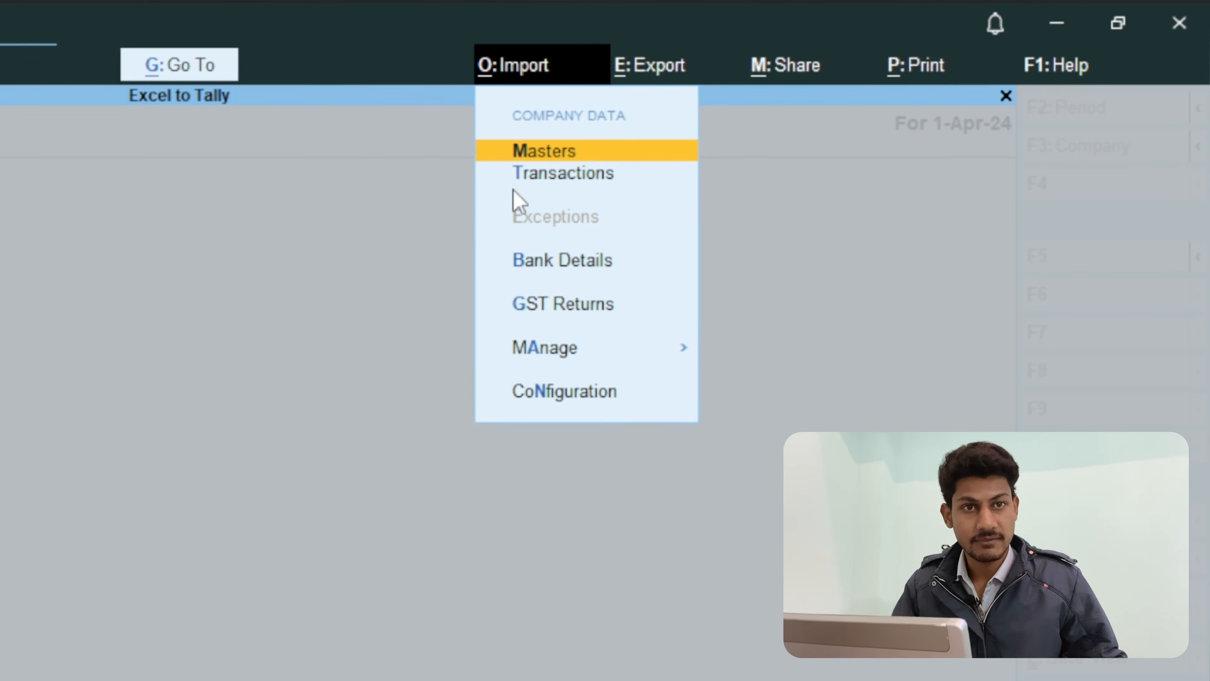
pyautogui.press('Return')
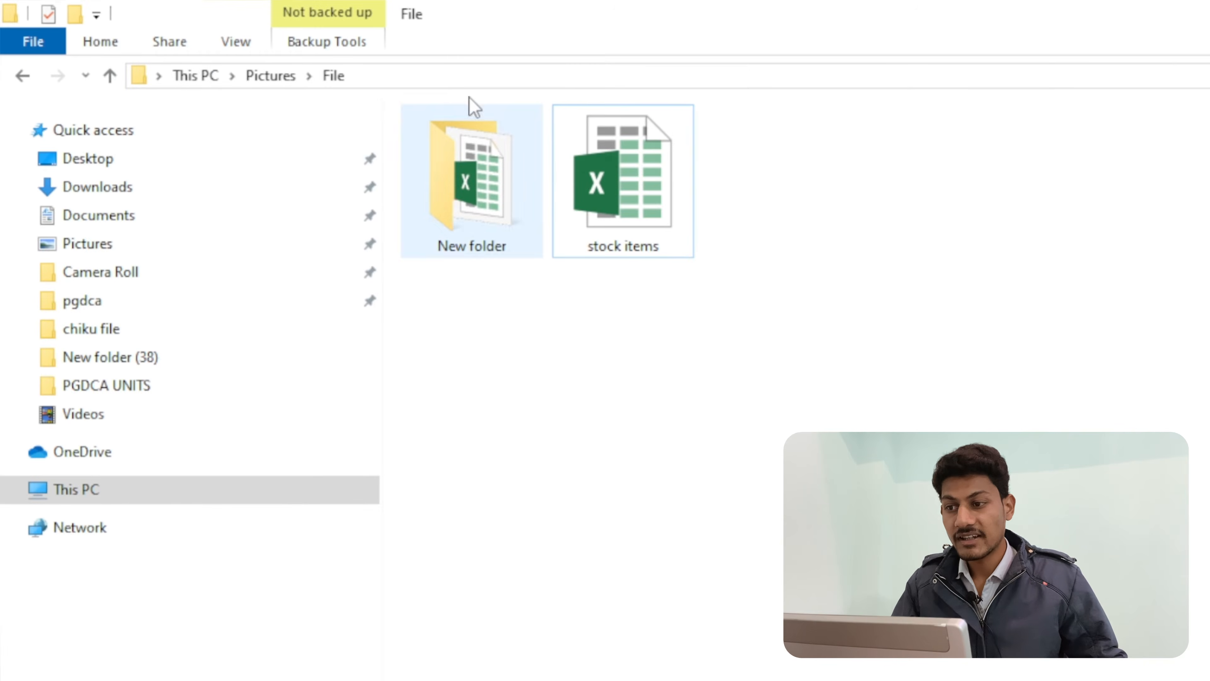
pyautogui.click(450, 75)
pyautogui.hotkey('ctrl', 'c')
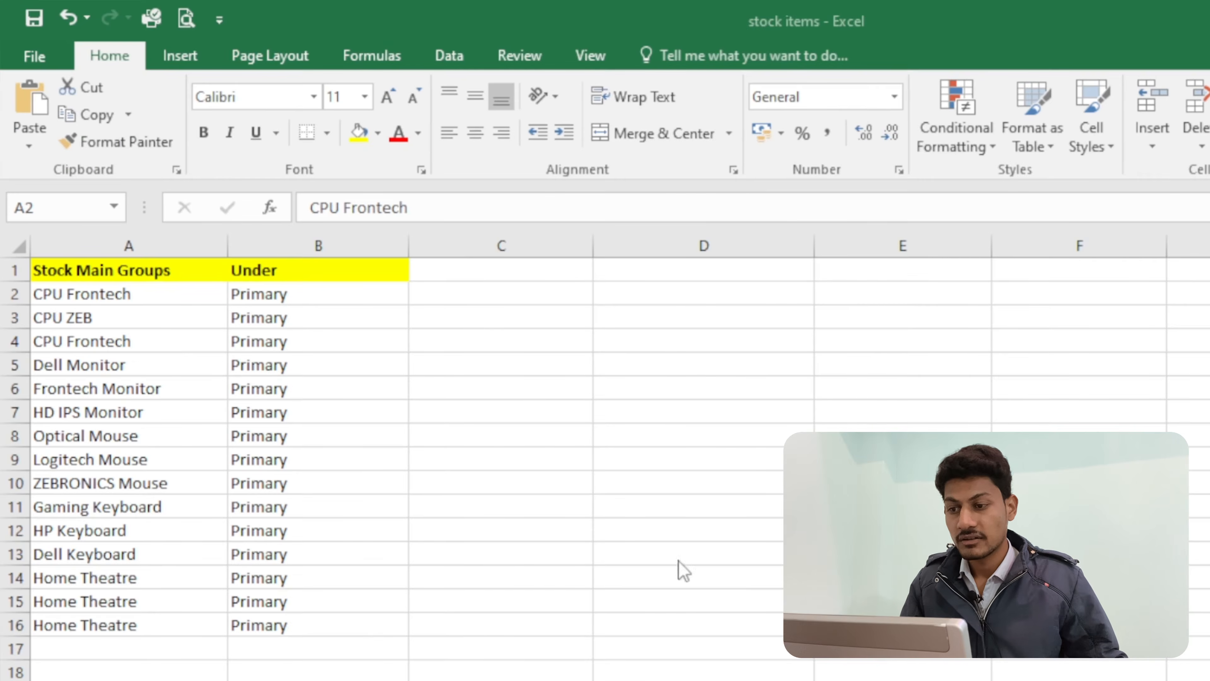
# Review the stock groups in Excel and, back in TallyPrime, specify the copied path and select stock items.xlsx for the masters import.
pyautogui.moveTo(121, 298); pyautogui.dragTo(122, 576)
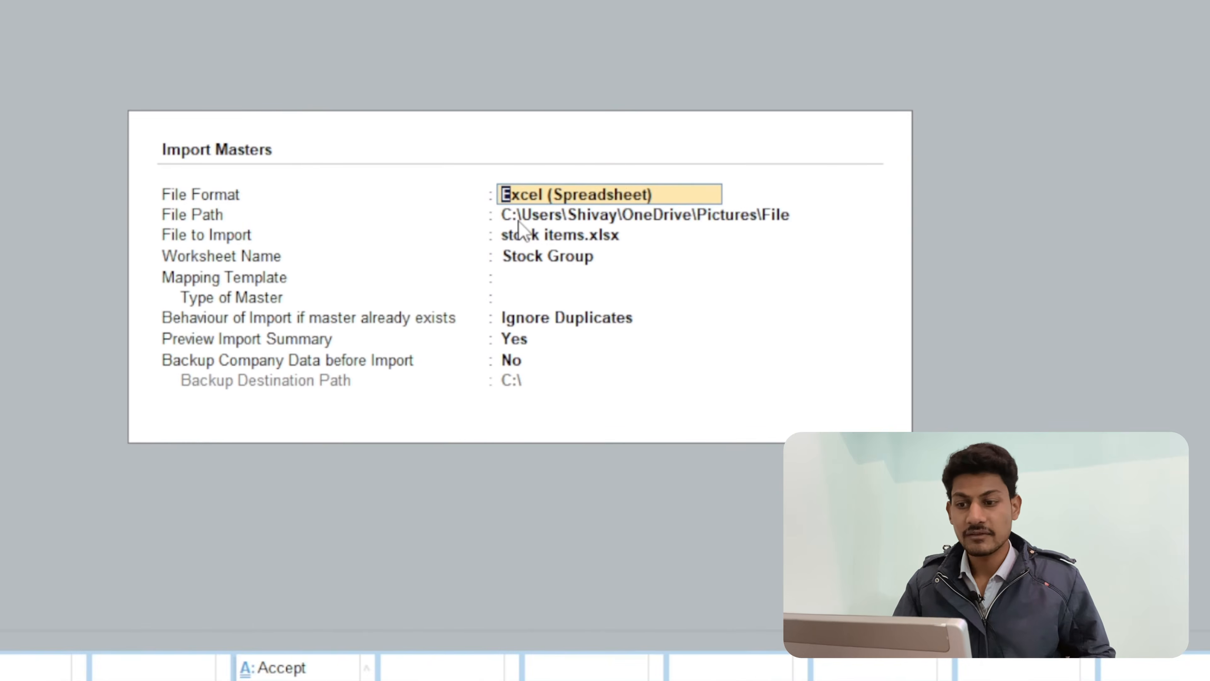
pyautogui.click(720, 411)
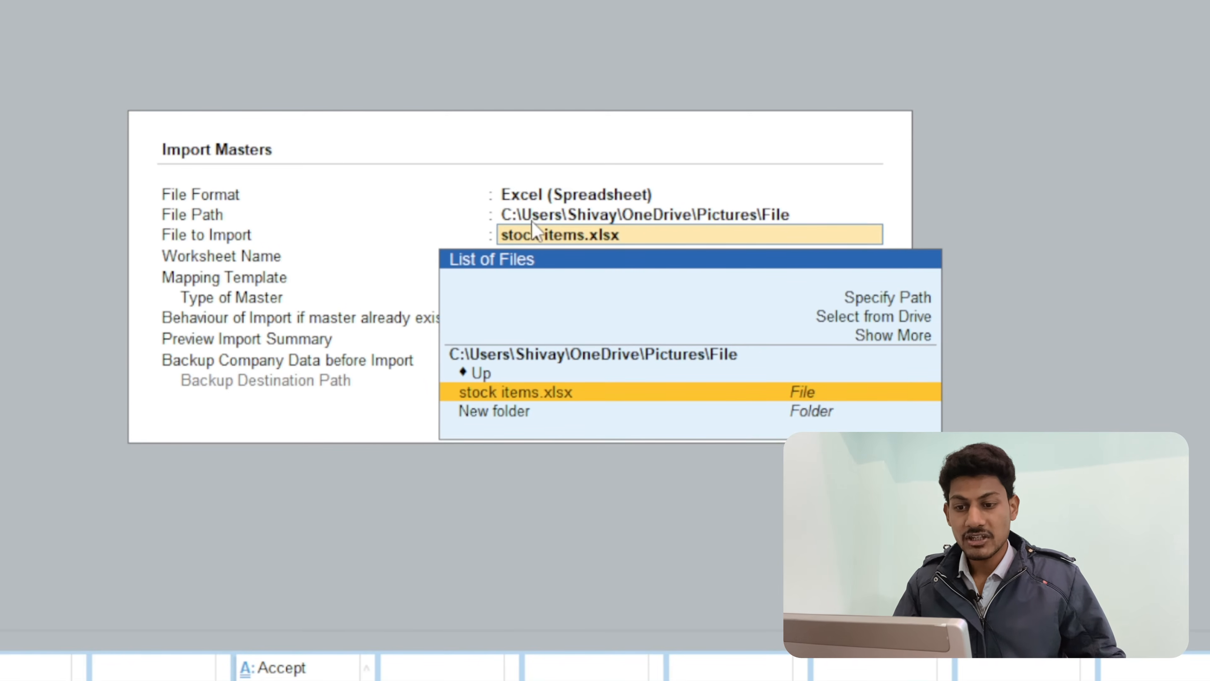
pyautogui.click(894, 296)
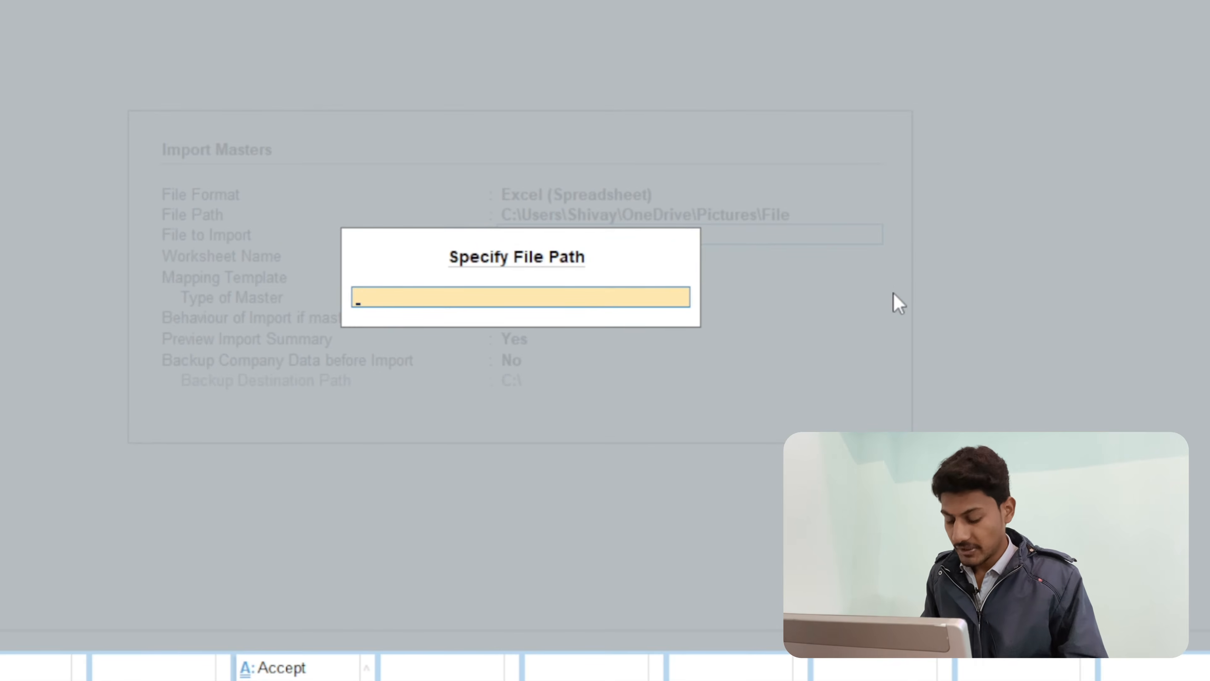
pyautogui.hotkey('ctrl', 'v')
pyautogui.press('Return')
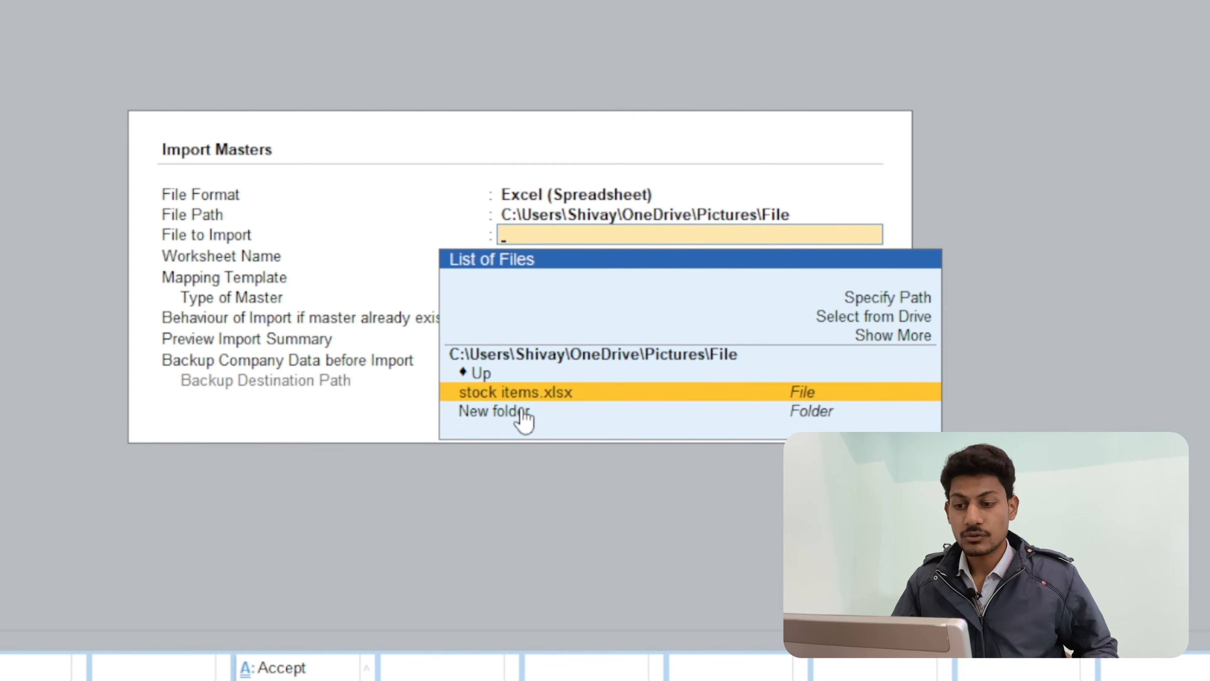
pyautogui.press('Return')
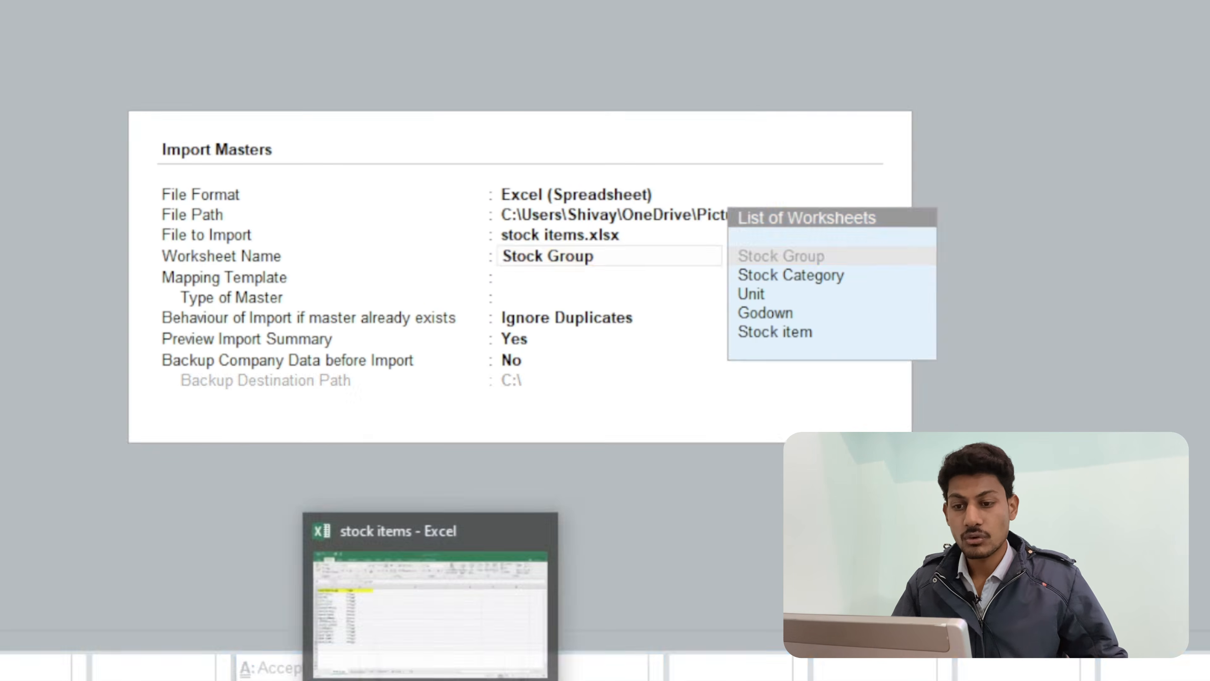
# Check the worksheet names of the stock items workbook in Excel and, back in TallyPrime, select Stock Group as the worksheet to import.
pyautogui.click(489, 672)
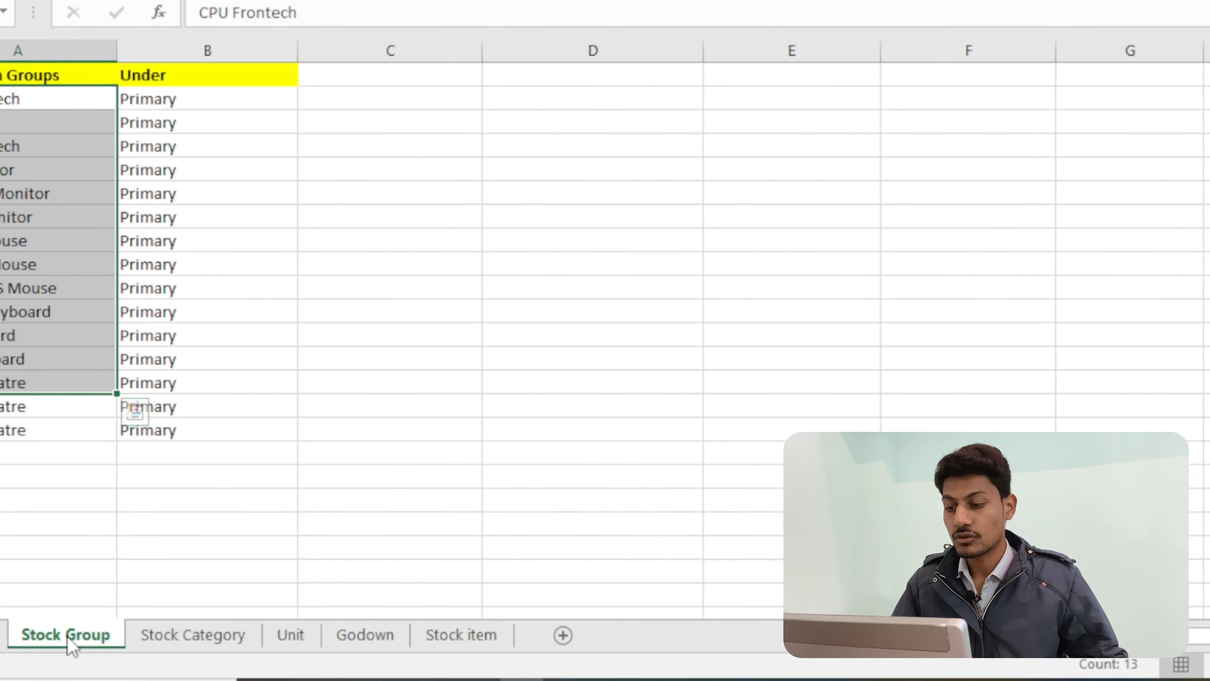
pyautogui.click(179, 646)
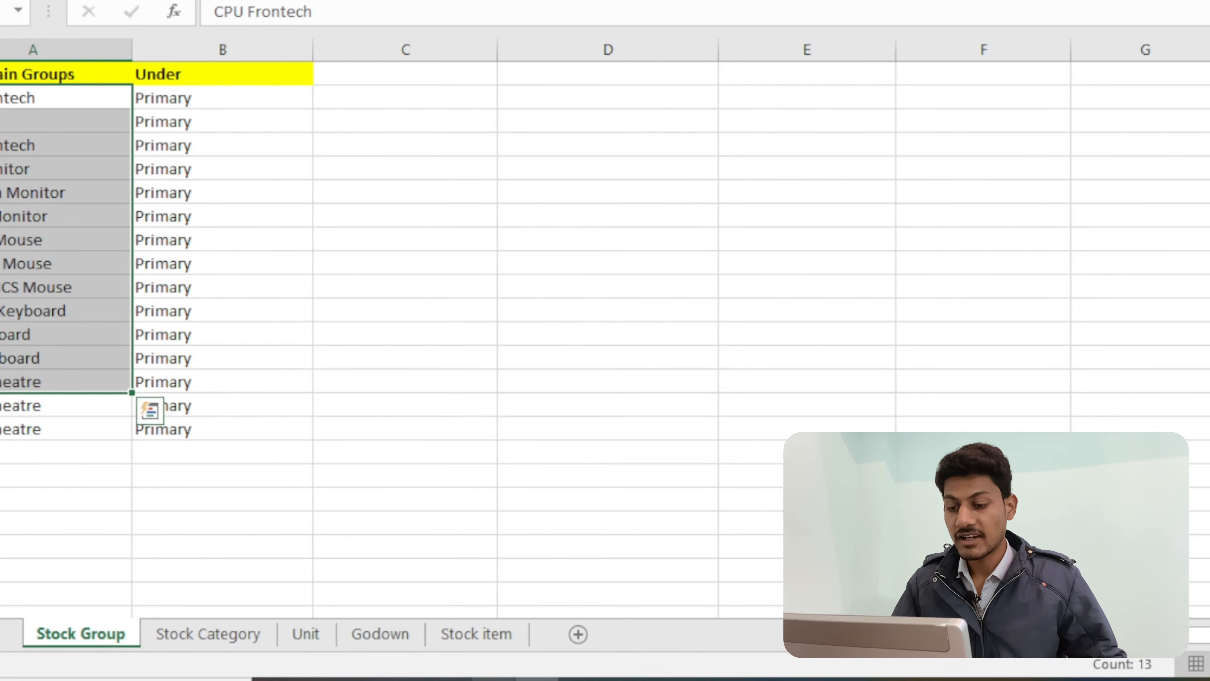
pyautogui.click(493, 679)
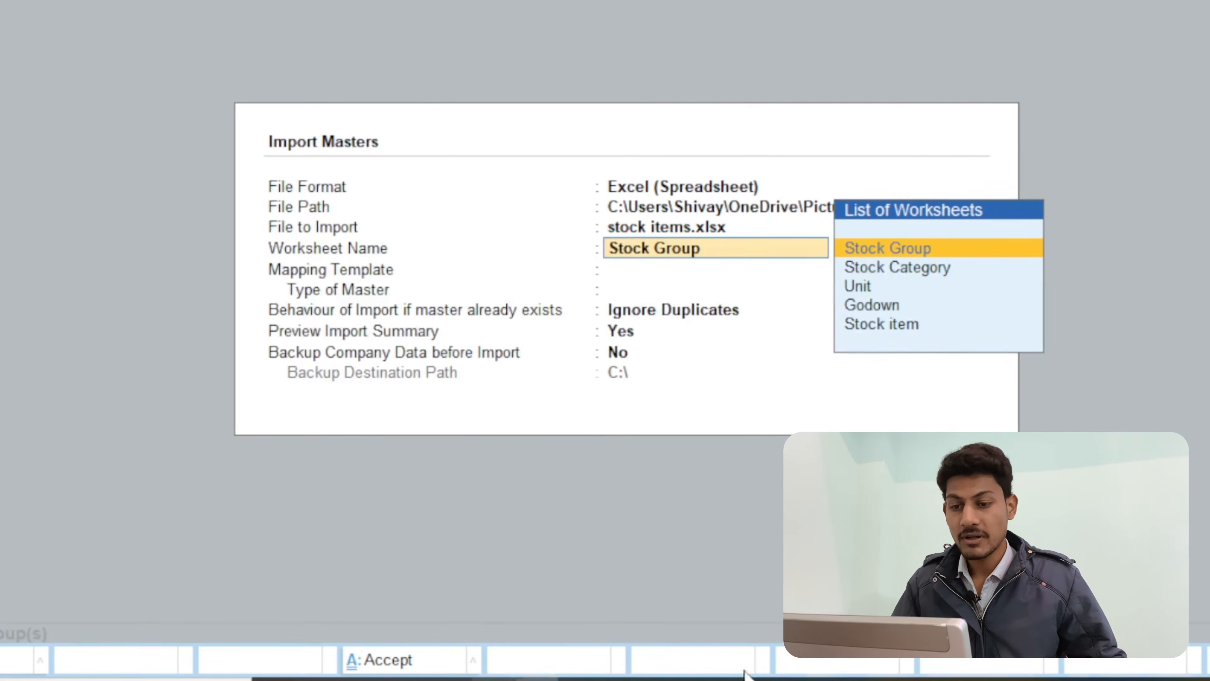
pyautogui.click(869, 254)
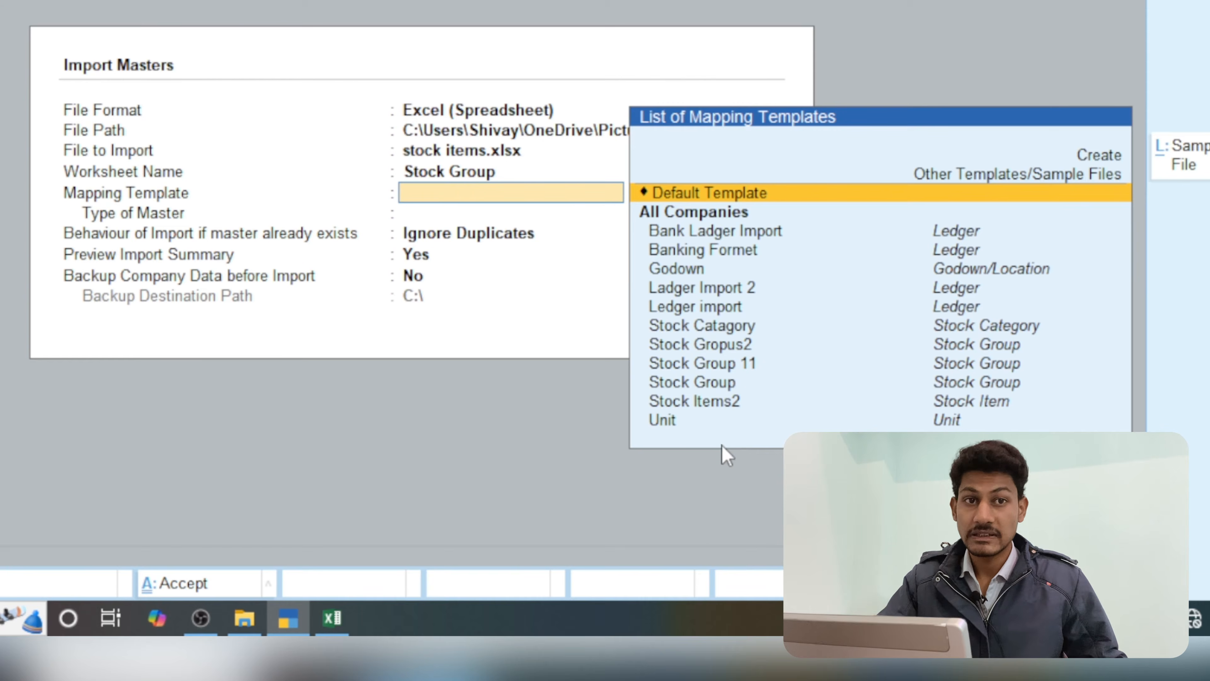
# Apply the Stock Group 11 mapping template with Ignore Duplicates, import preview on and company backup off, and import the stock groups.
pyautogui.click(737, 365)
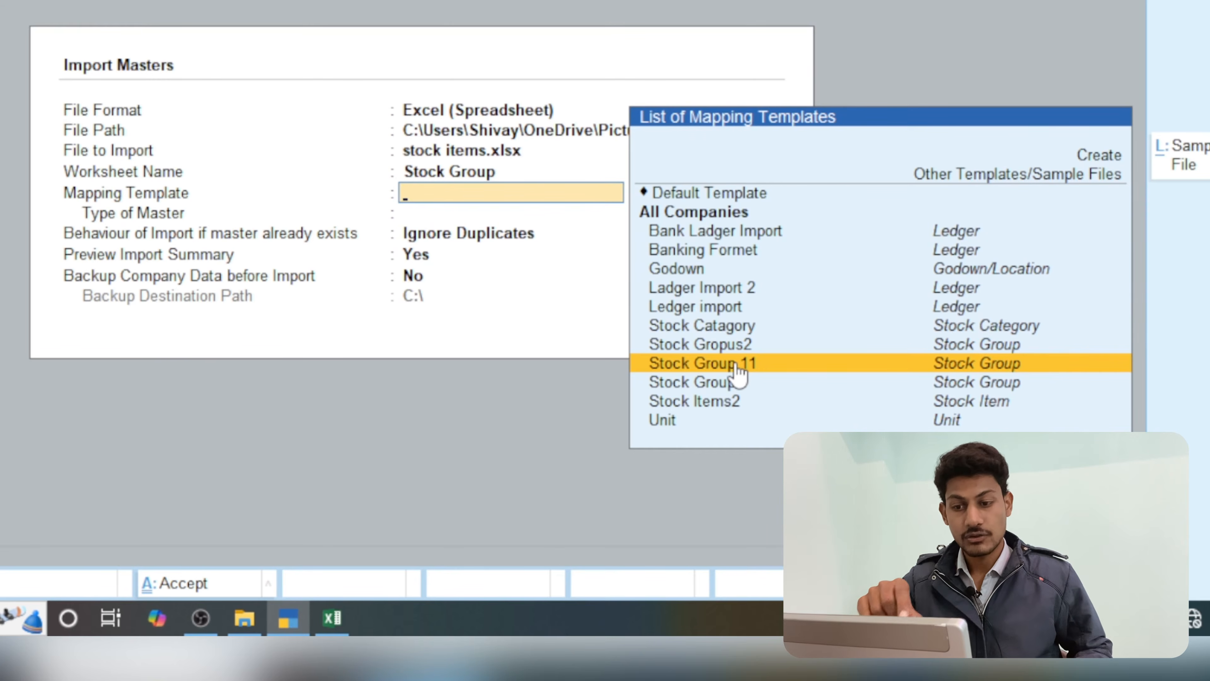
pyautogui.click(737, 365)
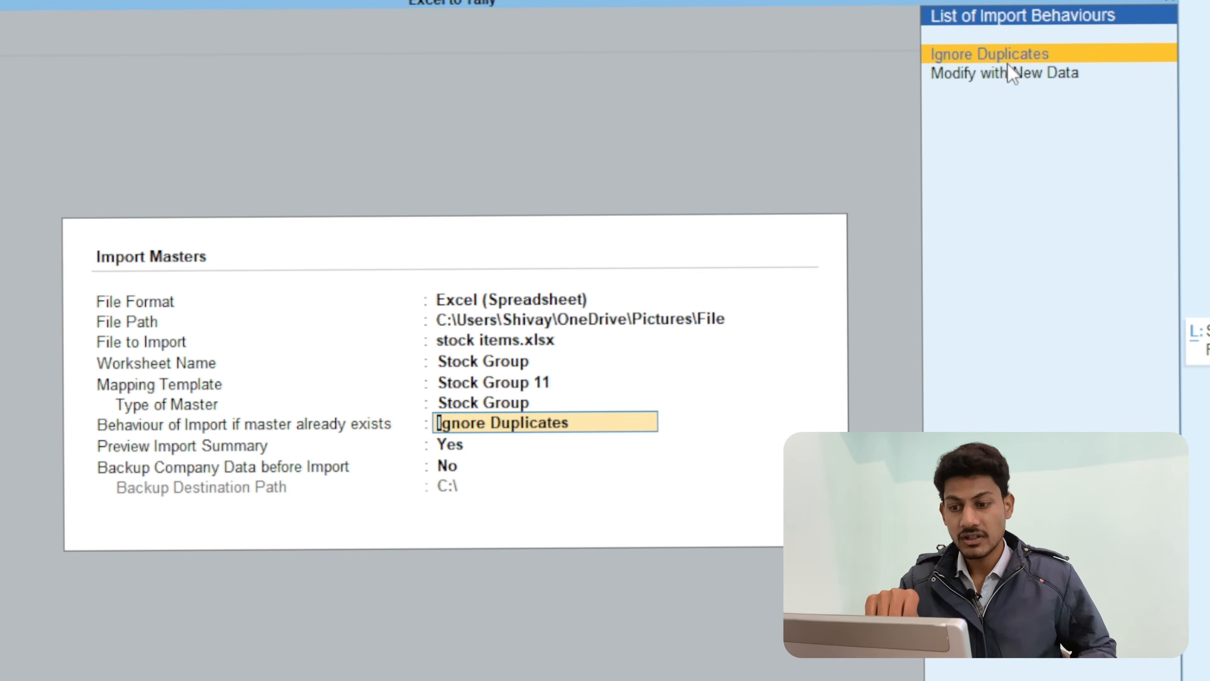
pyautogui.press('Return')
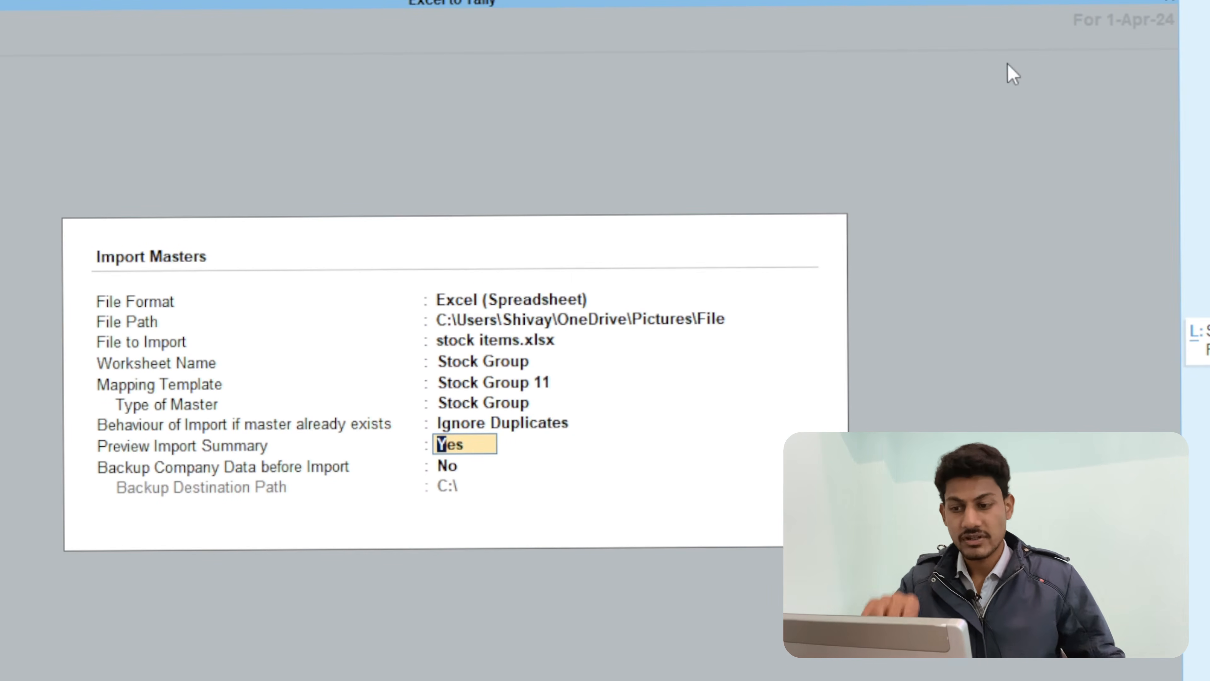
pyautogui.press('Return')
pyautogui.press('Return')
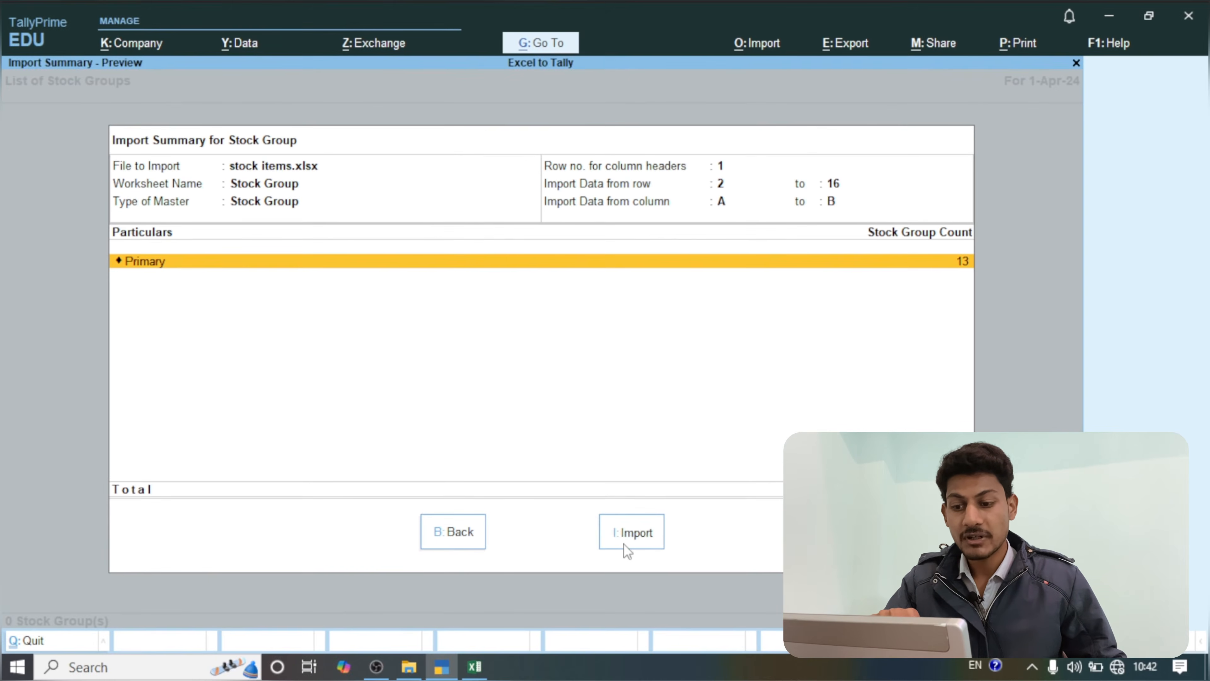
pyautogui.click(711, 553)
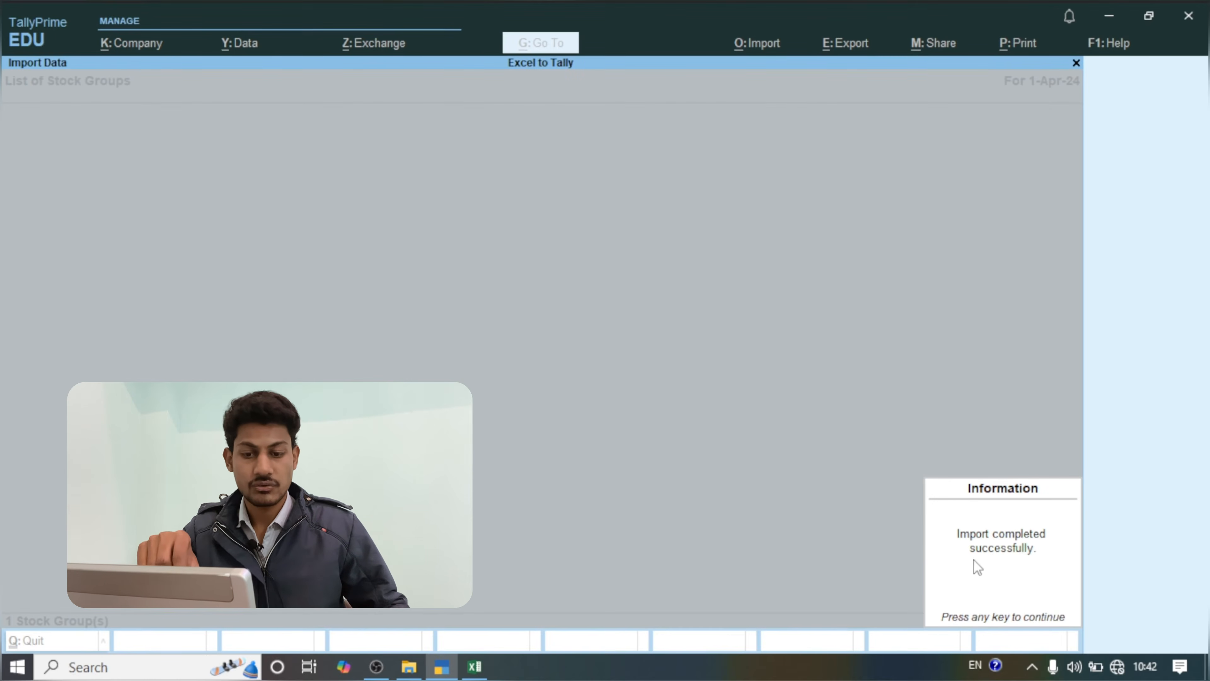
pyautogui.press('Return')
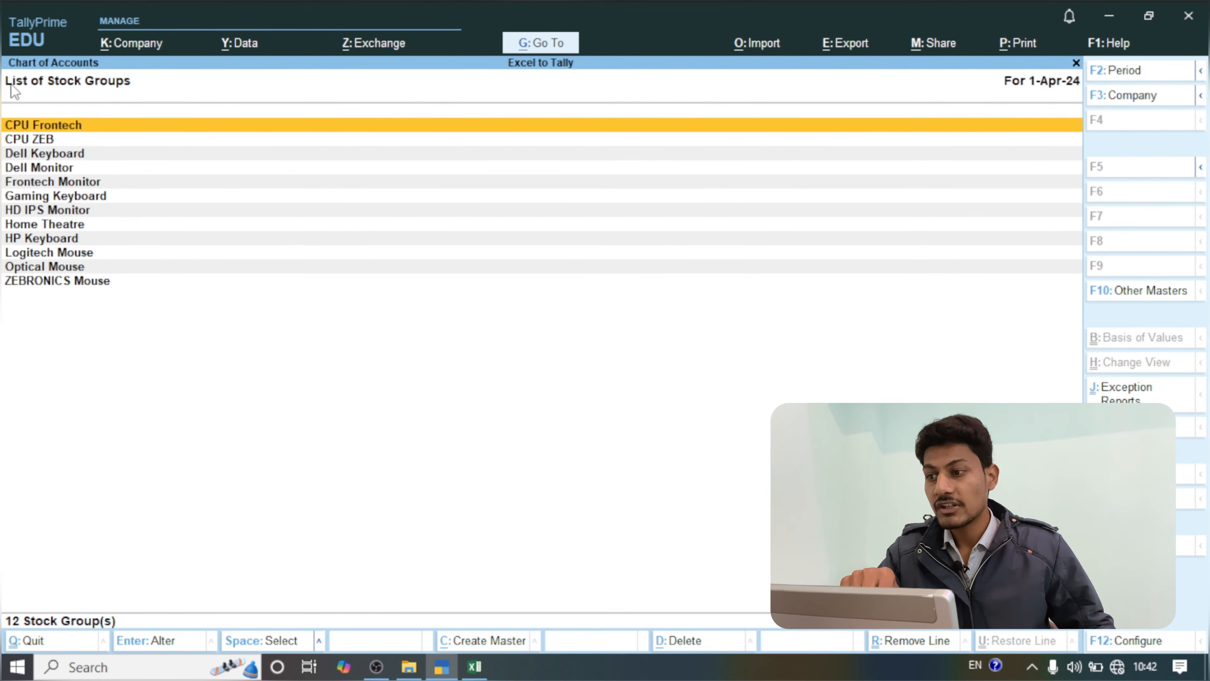
# Reopen the chart of accounts for Stock Groups and examine the imported groups.
pyautogui.press('Escape')
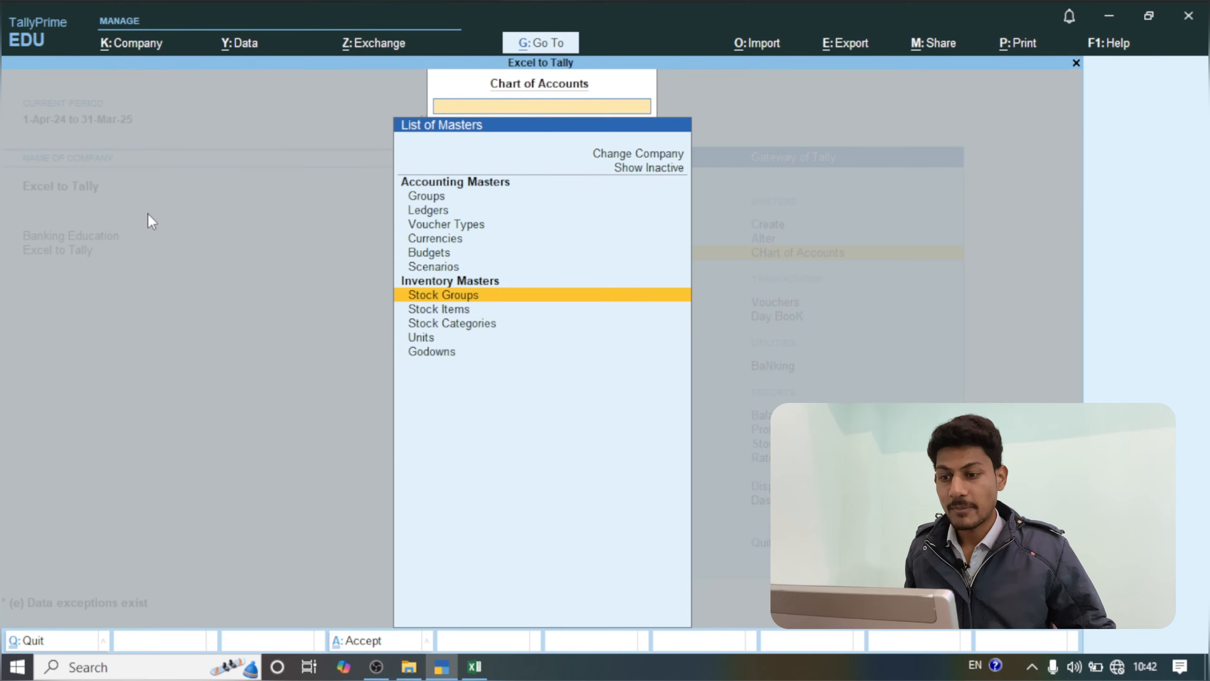
pyautogui.press('Escape')
pyautogui.press('Return')
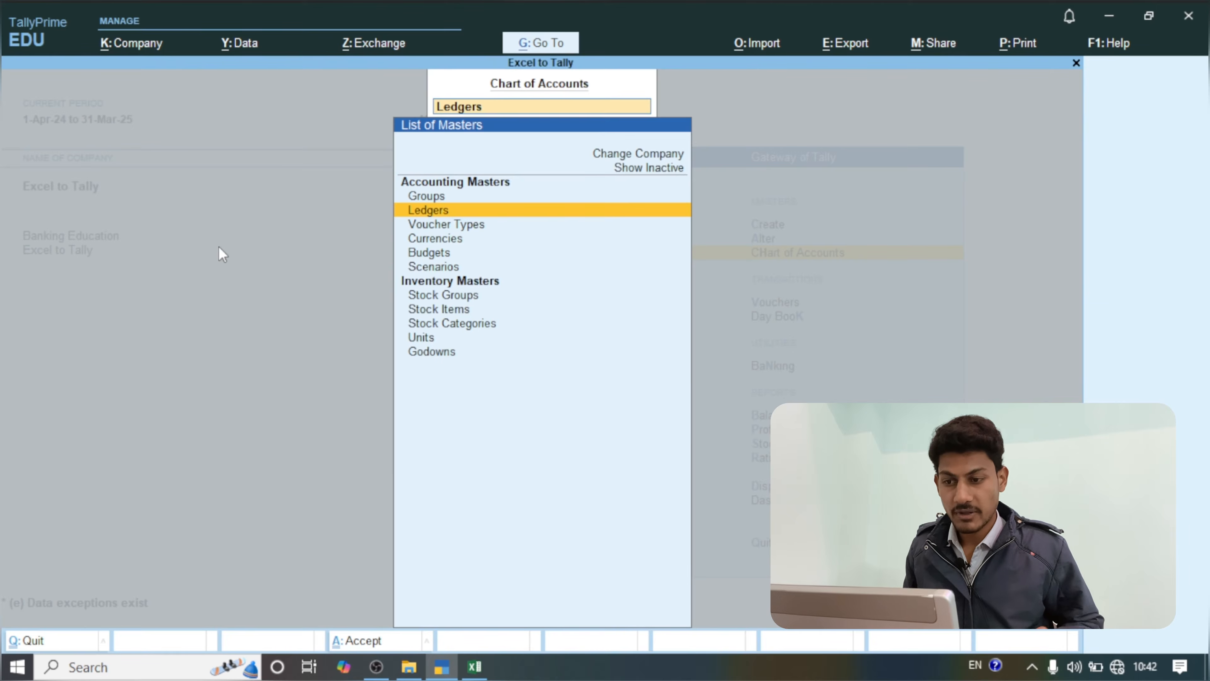
pyautogui.press('Down')
pyautogui.press('Down')
pyautogui.press('Down')
pyautogui.press('Down')
pyautogui.press('Down')
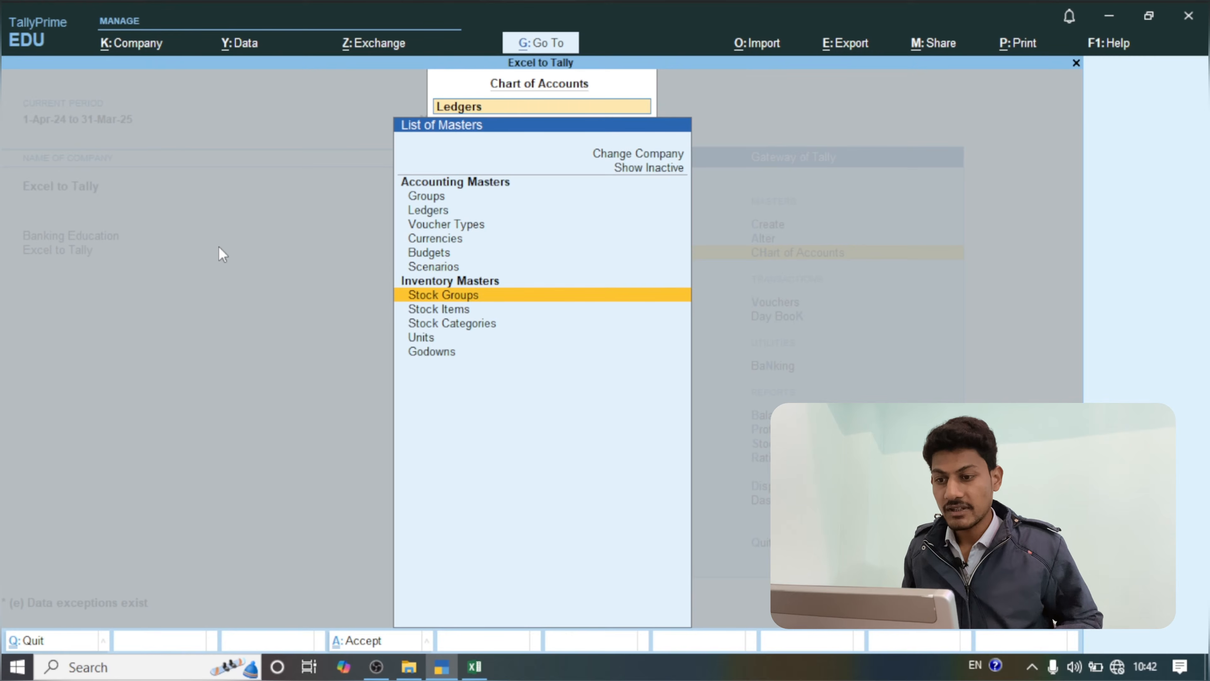
pyautogui.press('Return')
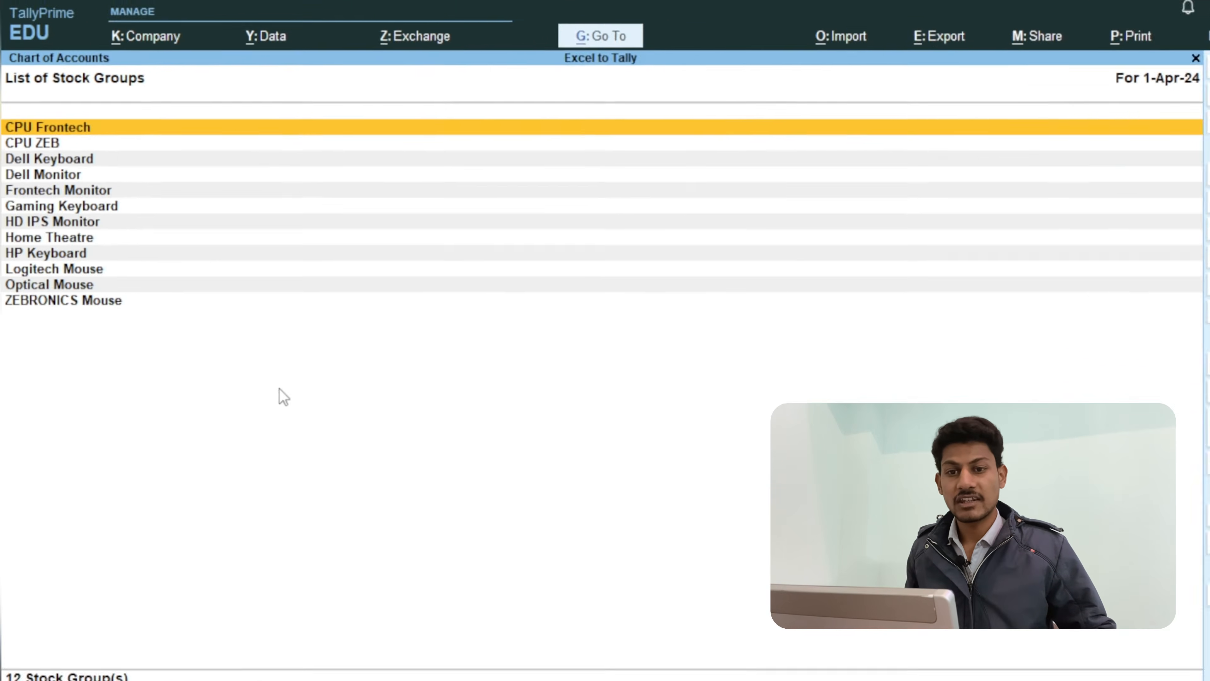
pyautogui.press('Escape')
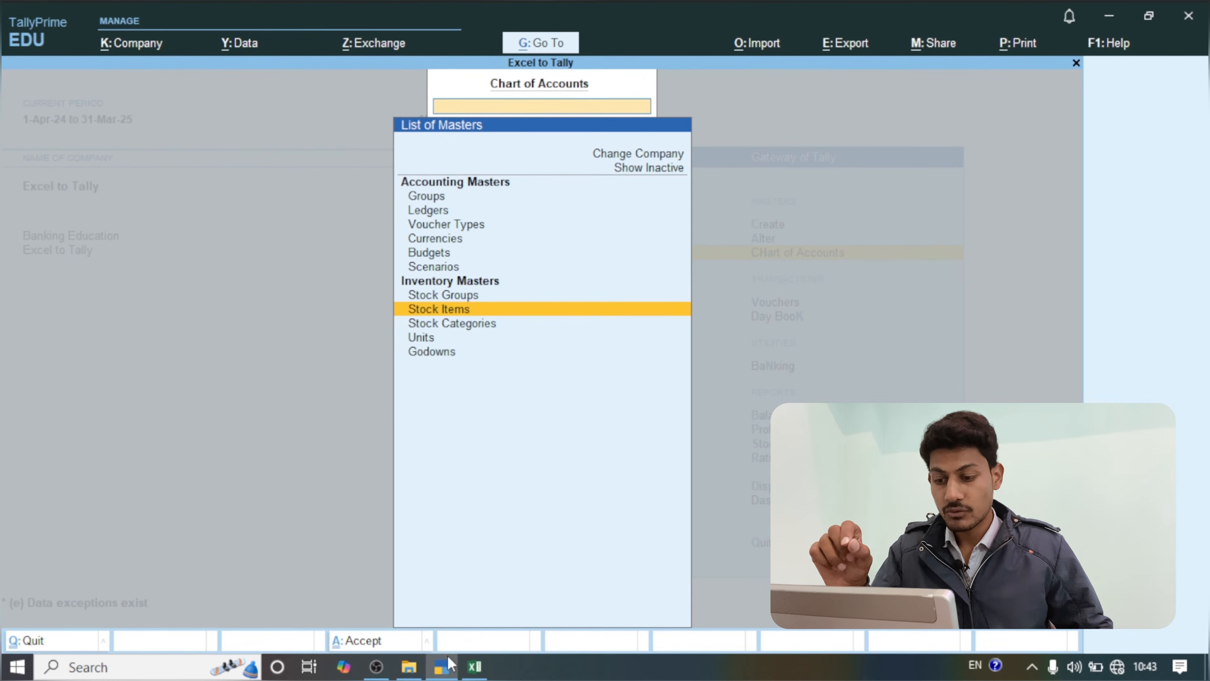
# Switch to Excel and review the Stock Category, Unit and Godown worksheets of the stock items workbook.
pyautogui.click(474, 666)
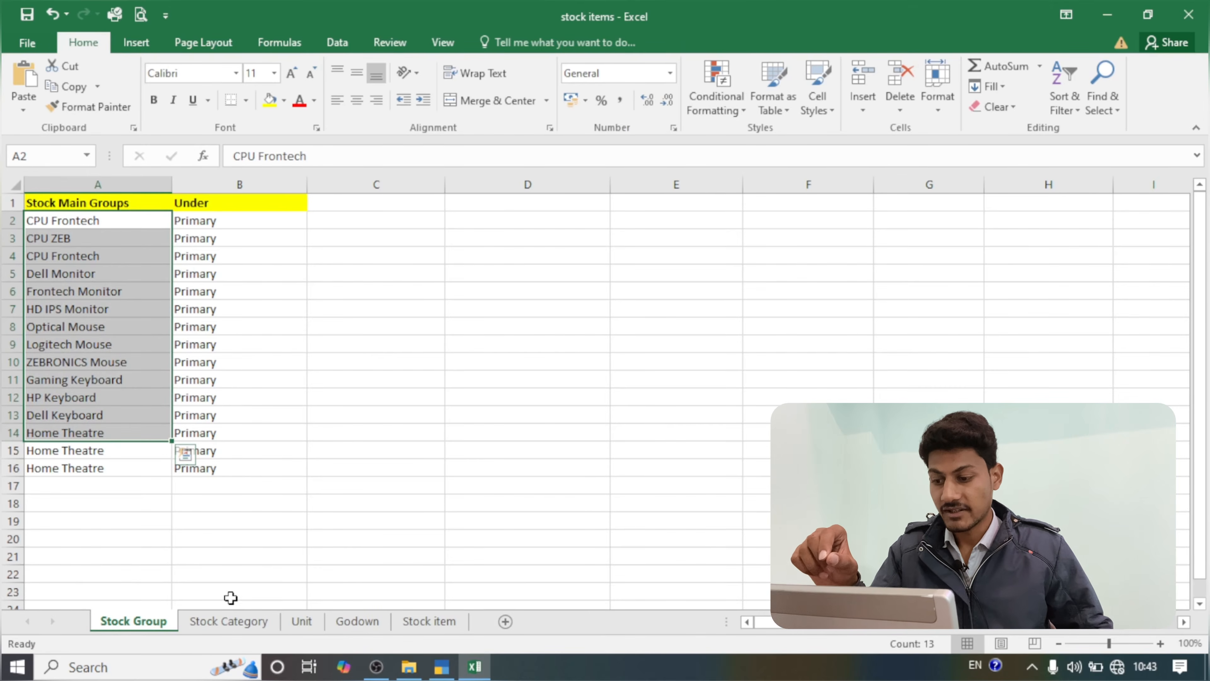
pyautogui.click(229, 617)
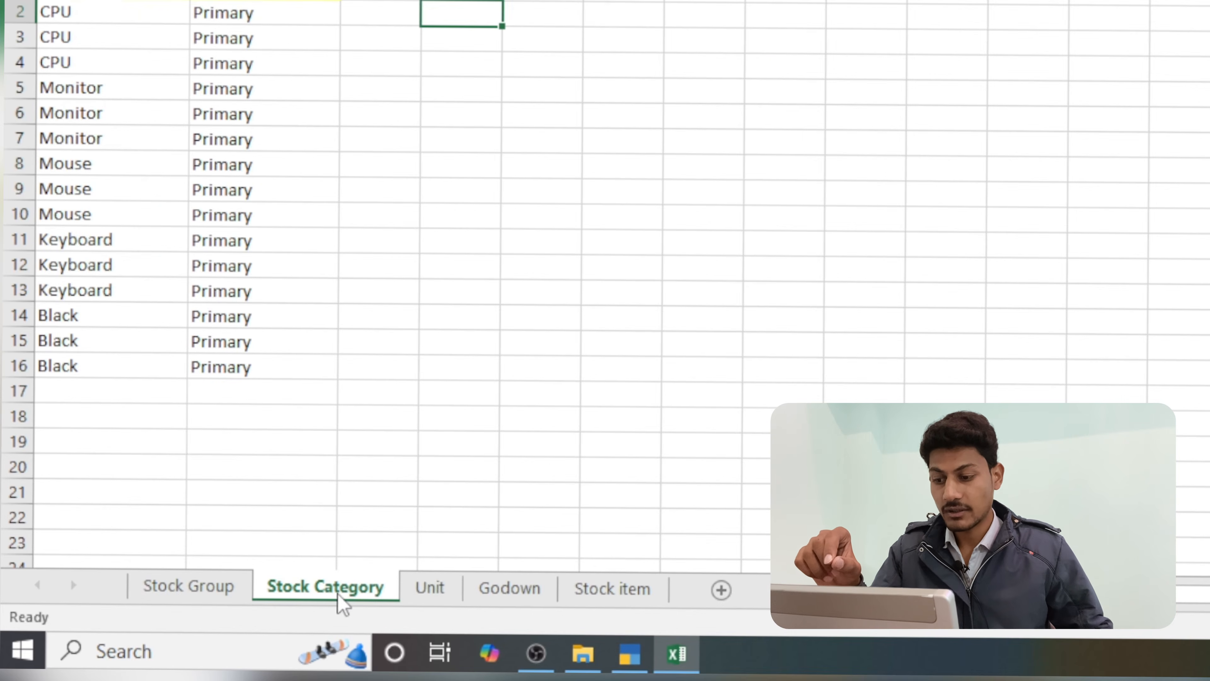
pyautogui.click(452, 593)
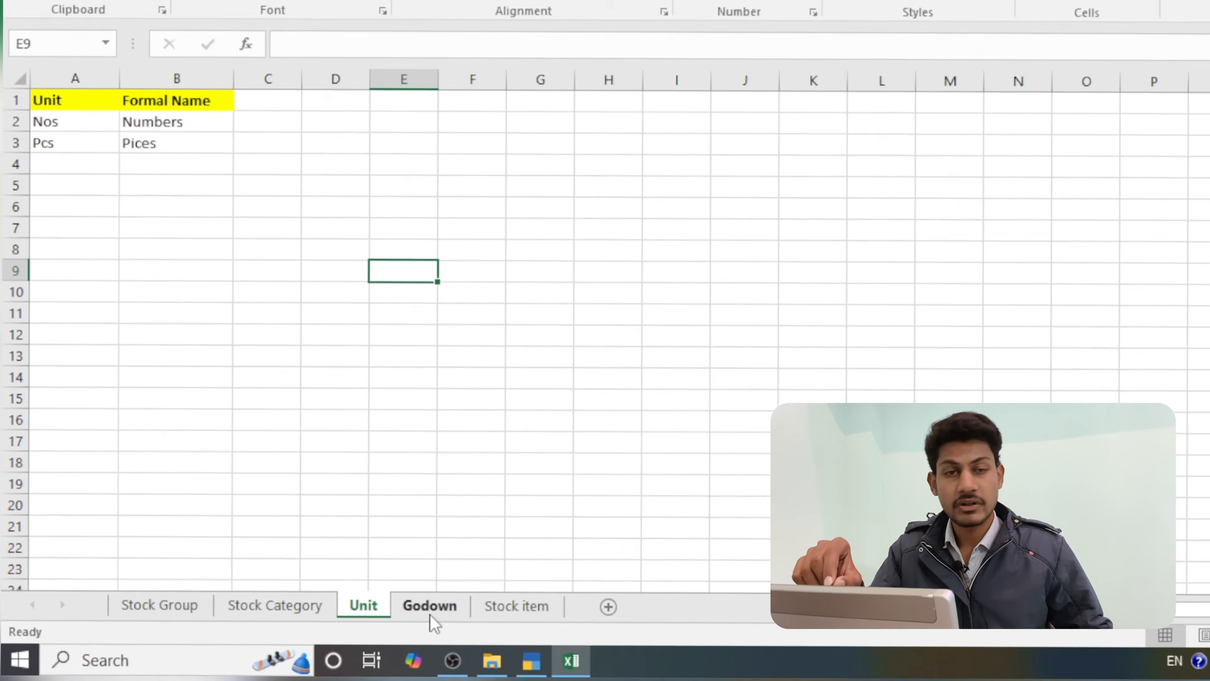
pyautogui.click(510, 591)
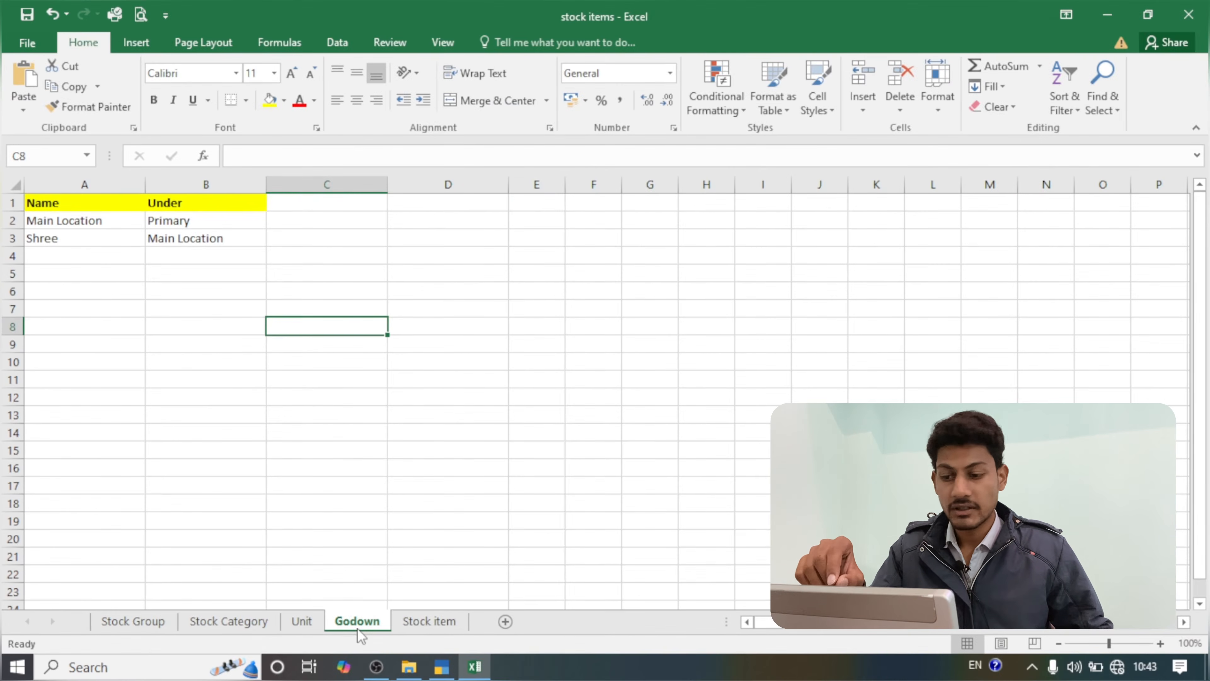
pyautogui.click(325, 587)
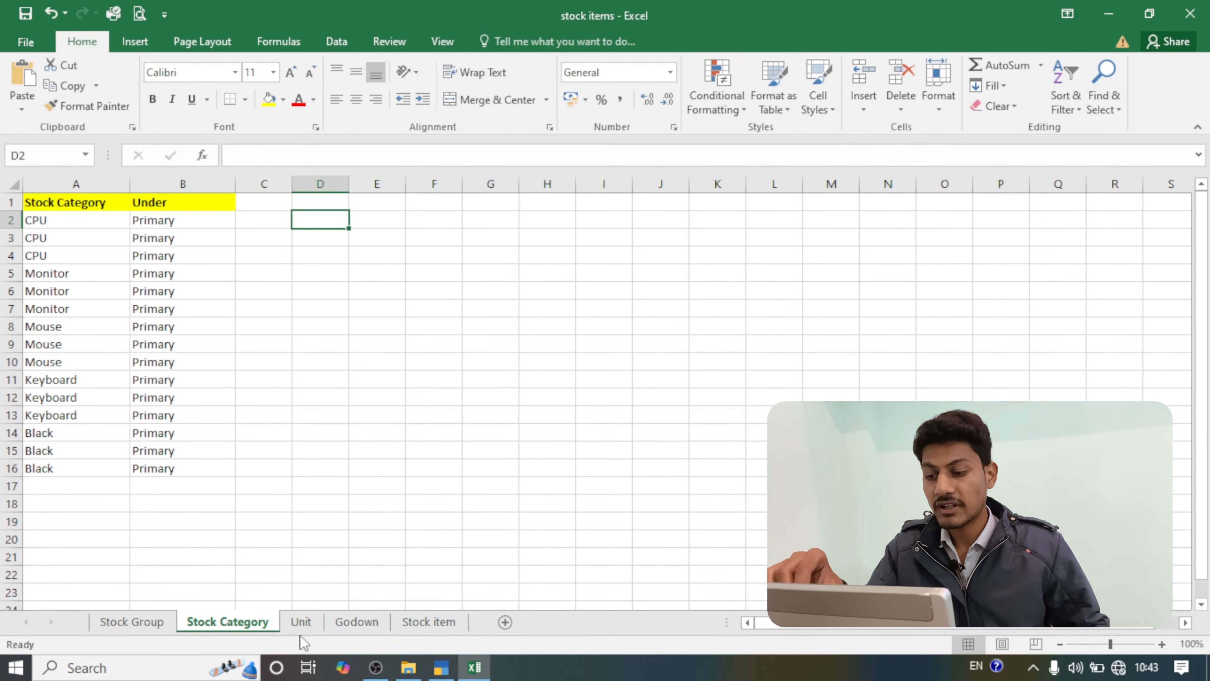
pyautogui.click(357, 622)
pyautogui.click(231, 616)
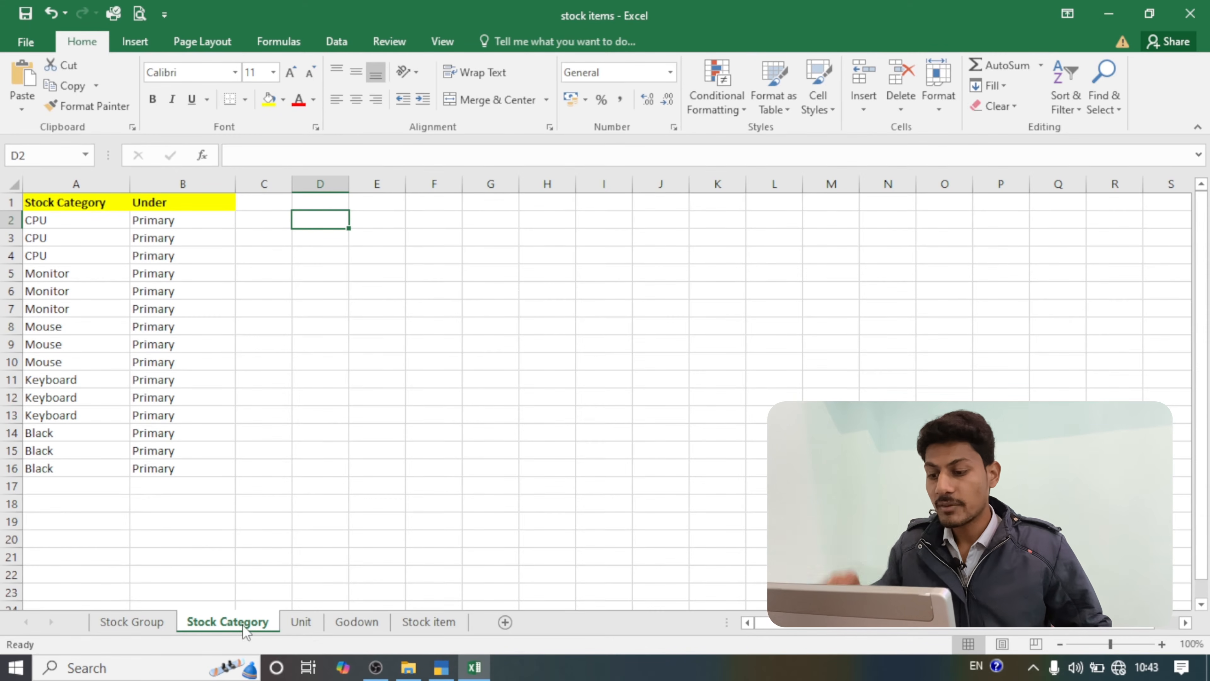
# Copy the Stock Category worksheet's name to the clipboard.
pyautogui.rightClick(239, 615)
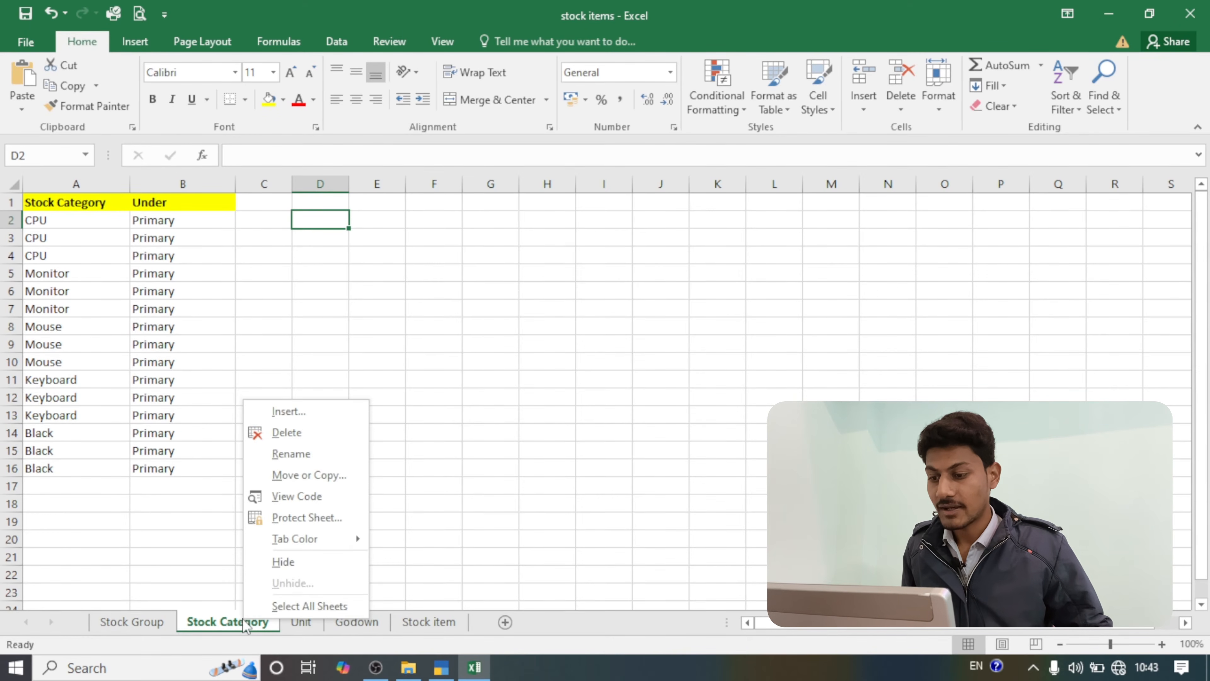
pyautogui.click(272, 455)
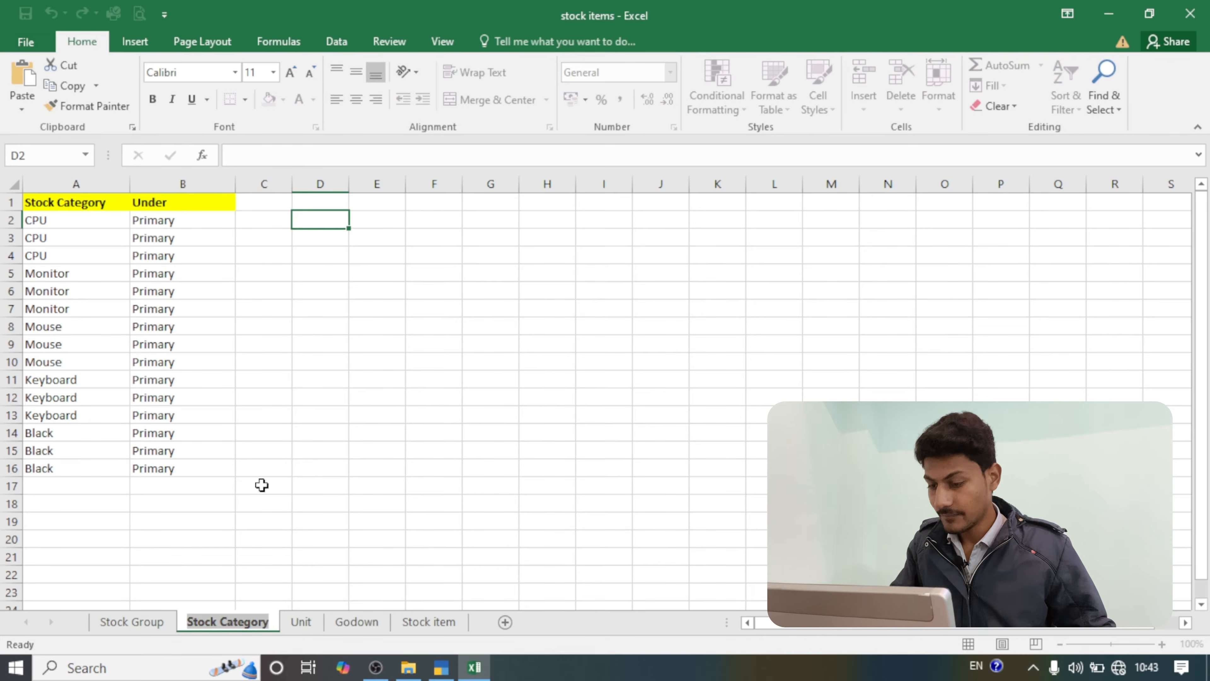
pyautogui.press('Return')
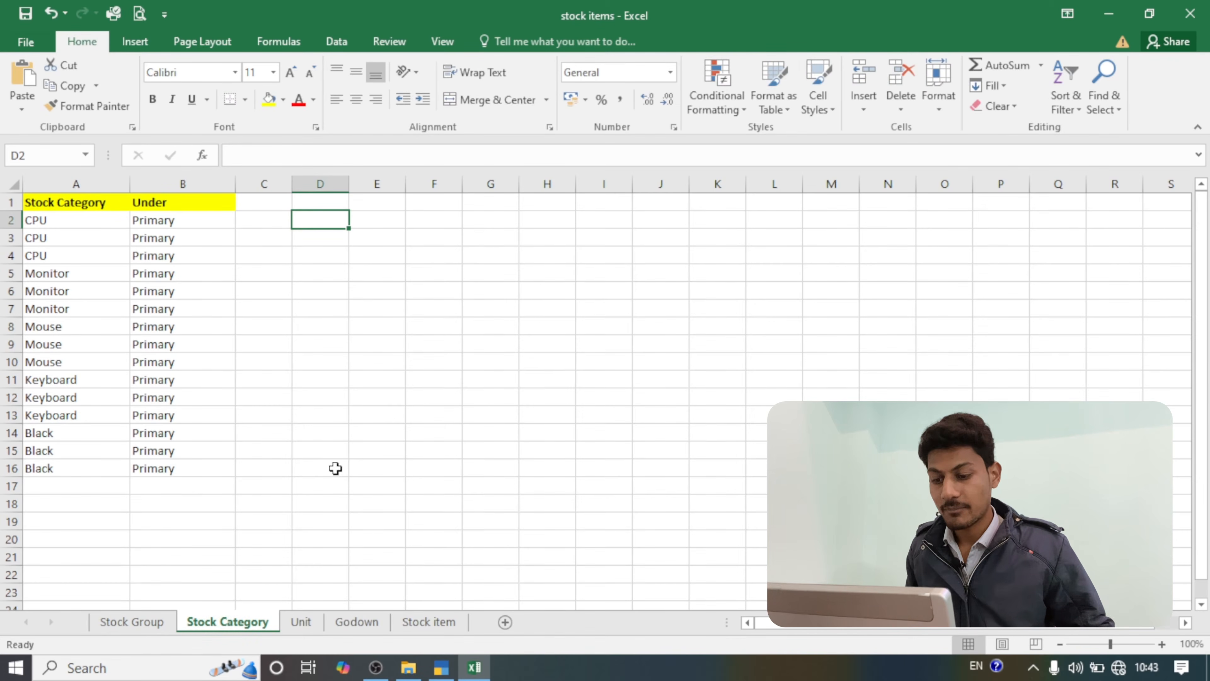
# Switch to TallyPrime and start a new masters mapping template based on the Stock Category worksheet of stock items.xlsx.
pyautogui.click(441, 667)
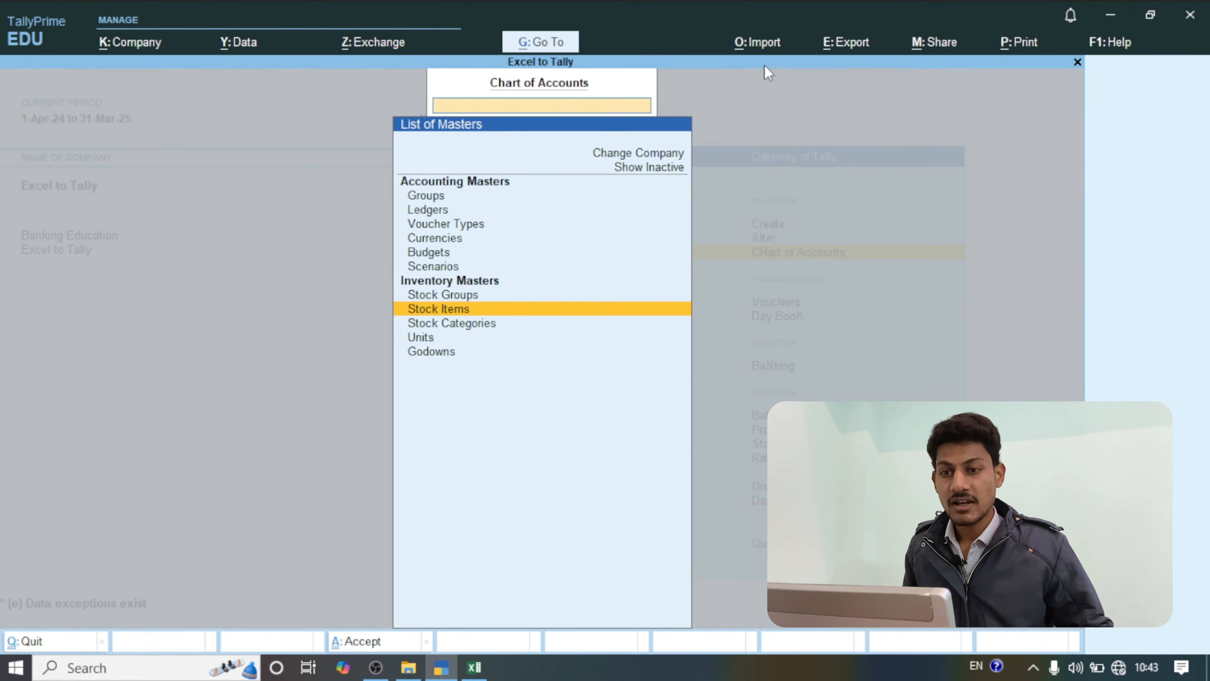
pyautogui.click(761, 51)
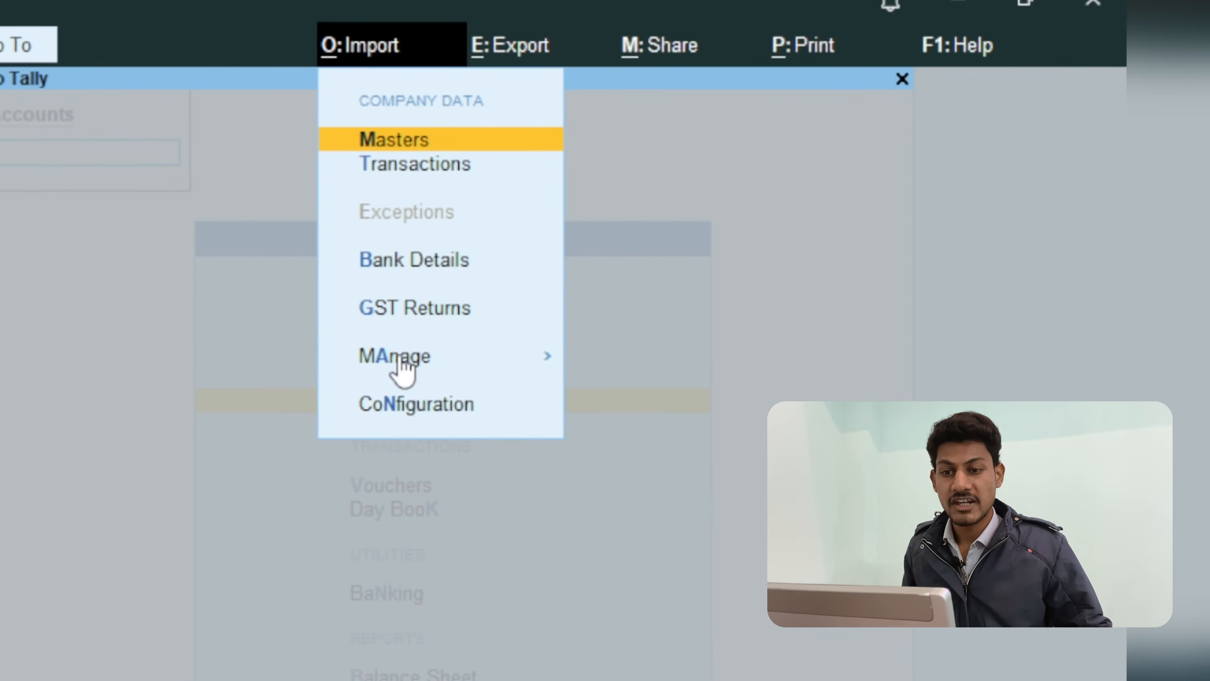
pyautogui.moveTo(784, 234)
pyautogui.moveTo(635, 430)
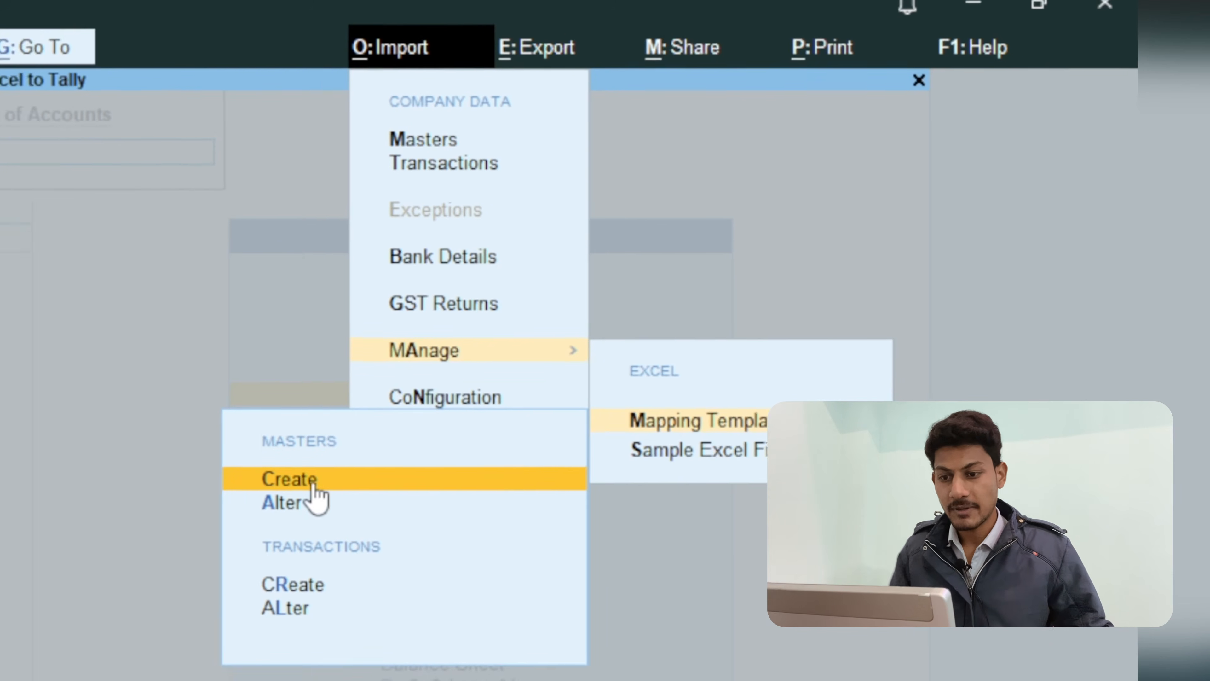
pyautogui.click(314, 481)
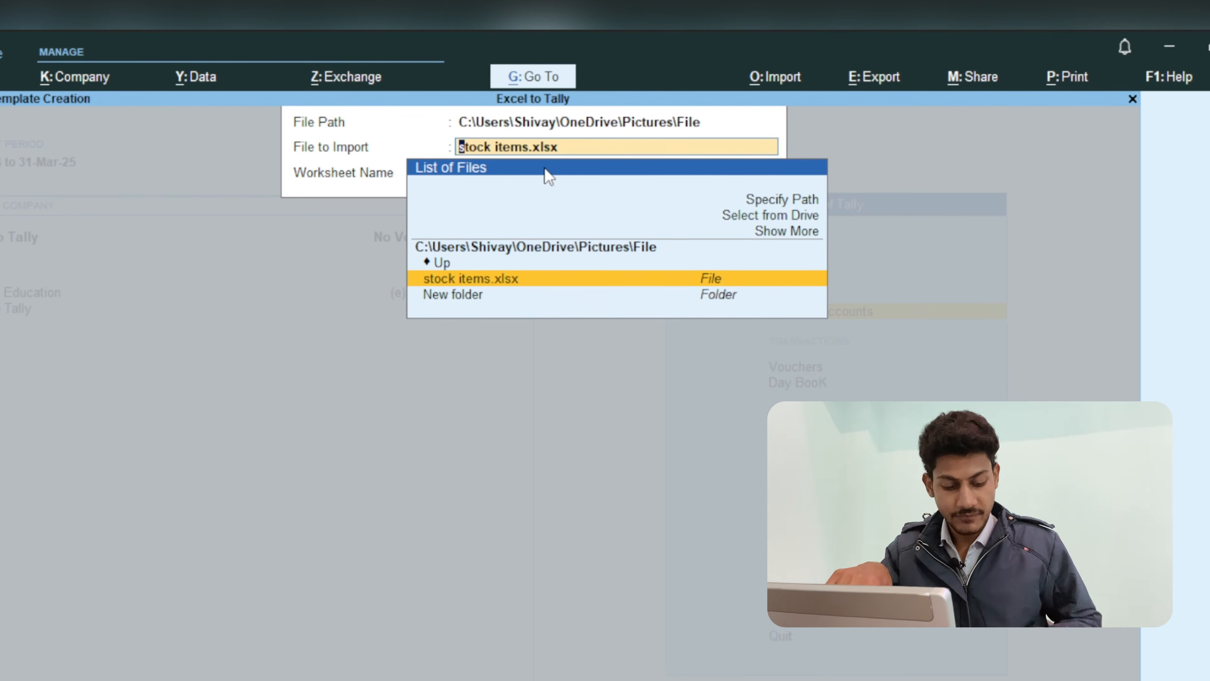
pyautogui.press('Return')
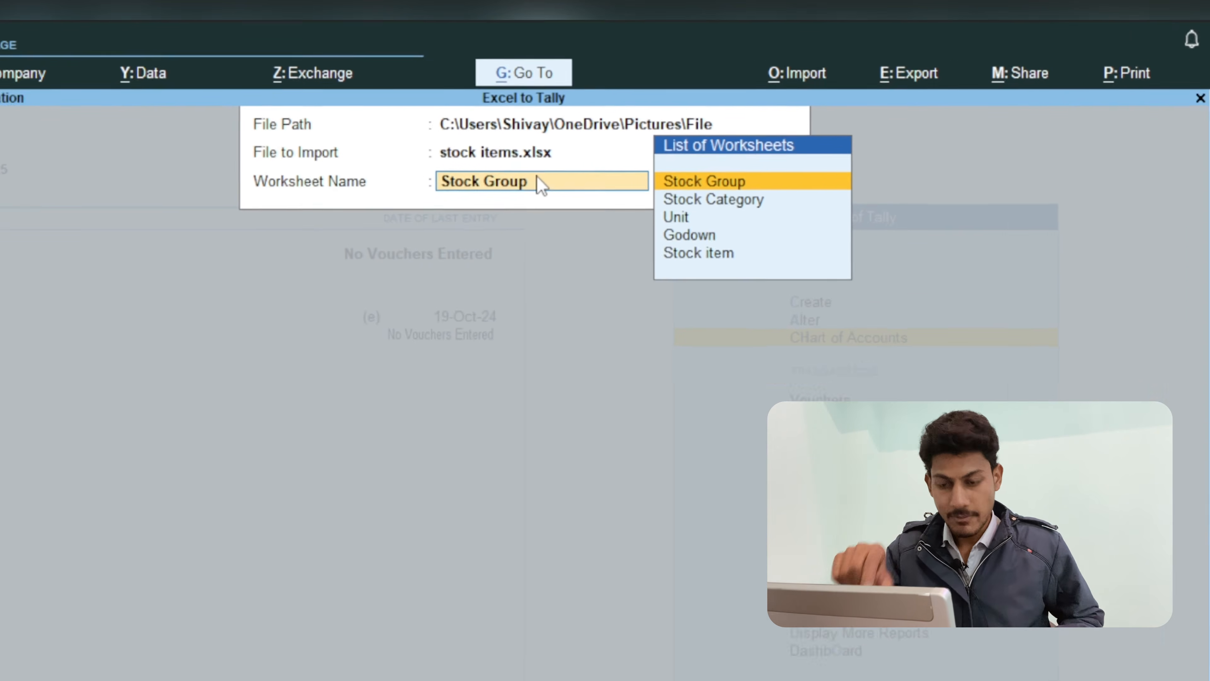
pyautogui.press('Down')
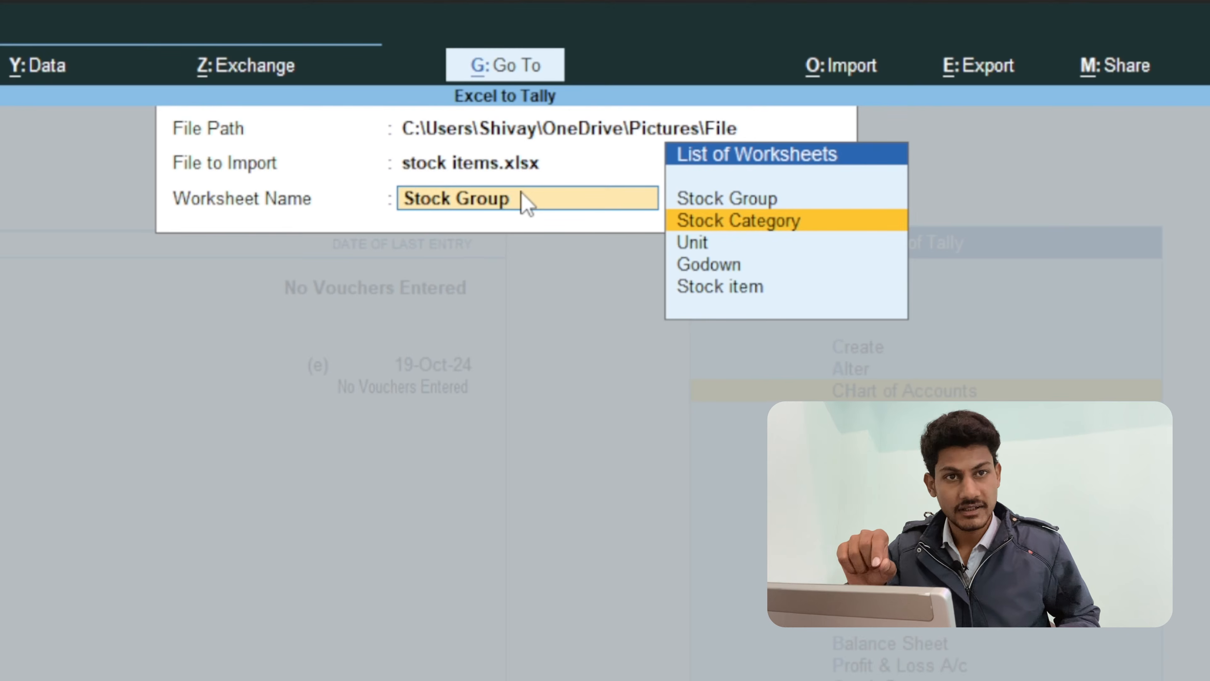
pyautogui.press('Return')
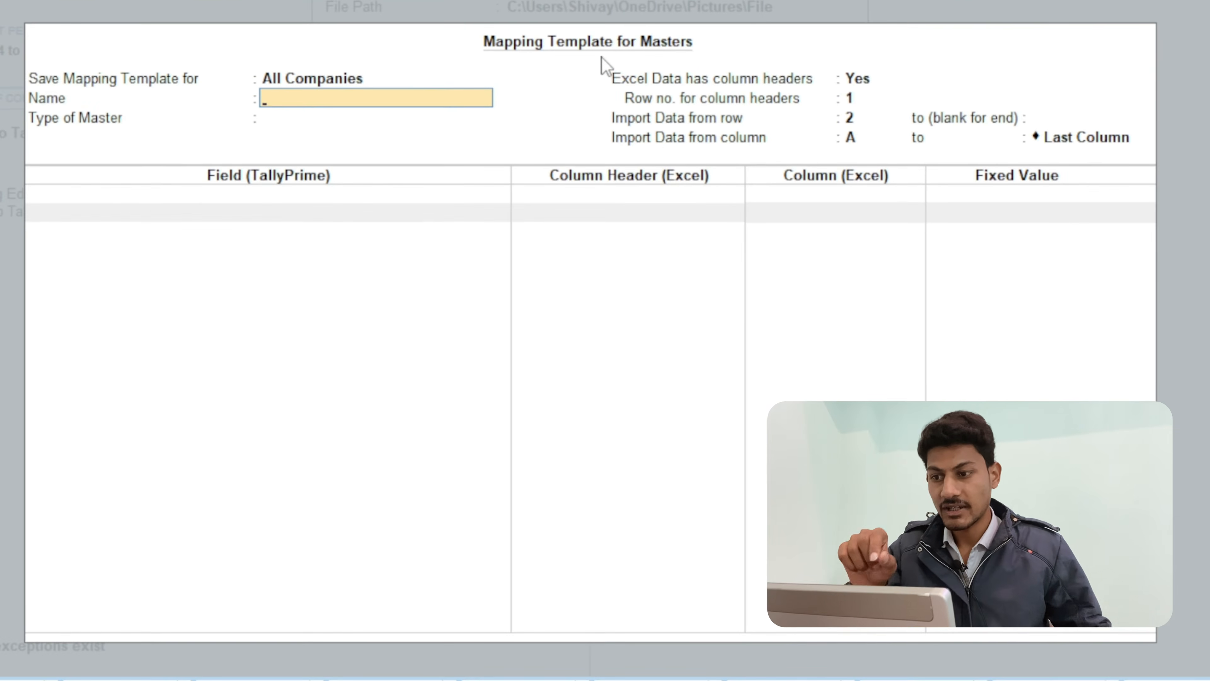
# Name the mapping template Stock Category11 and set its type of master to Stock Category.
pyautogui.write('Stock Category')
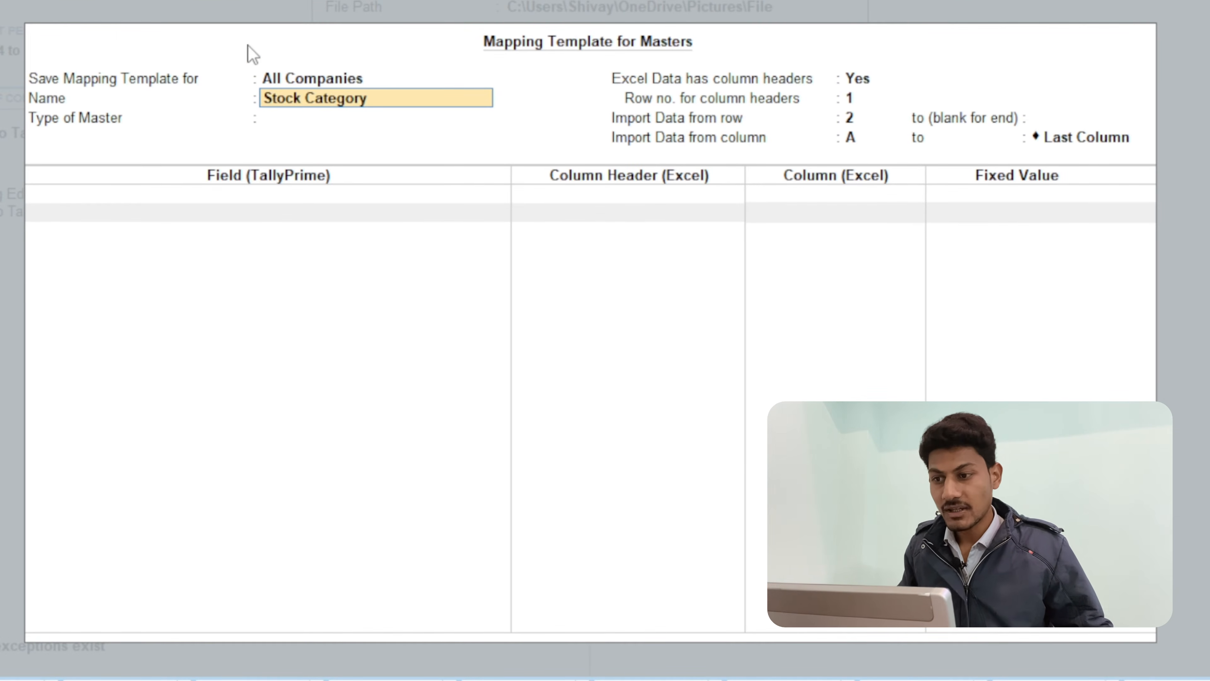
pyautogui.write('11')
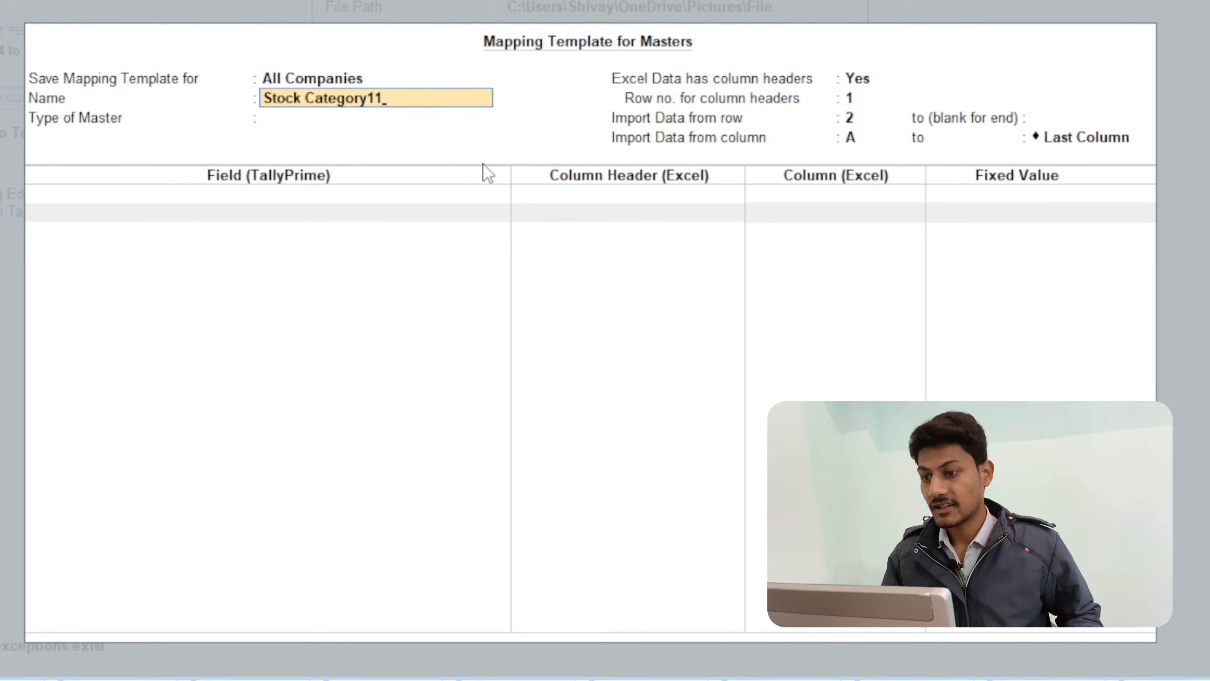
pyautogui.press('Return')
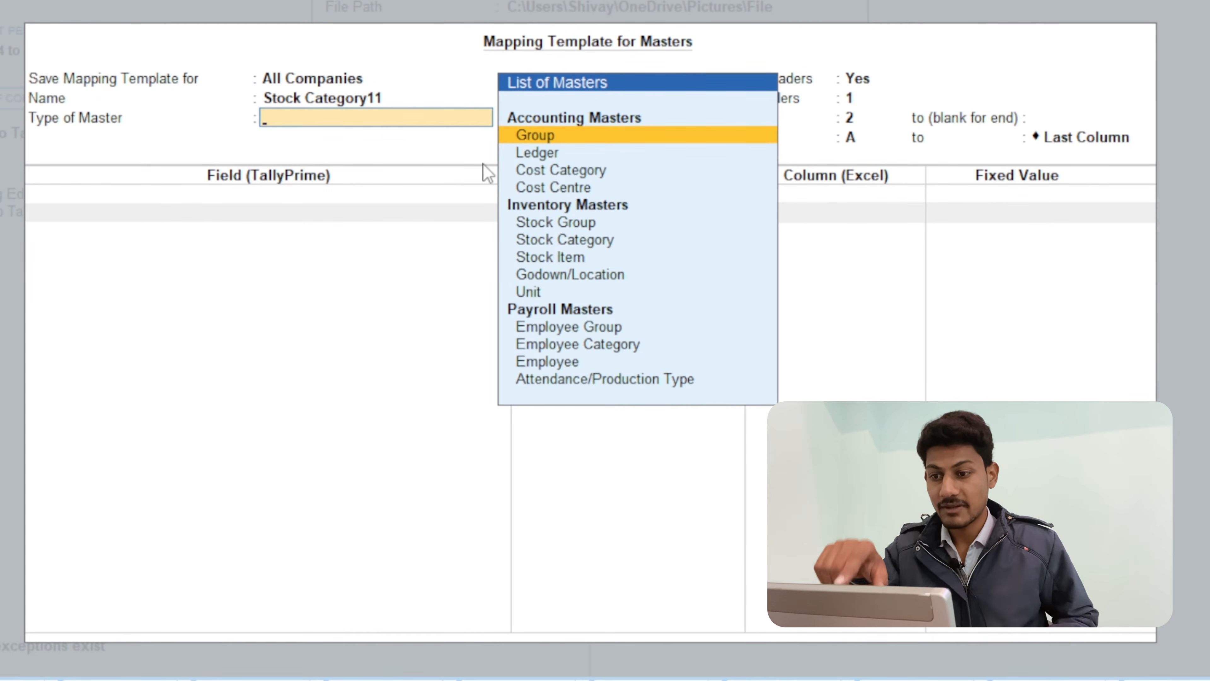
pyautogui.press('Down')
pyautogui.press('Down')
pyautogui.press('Down')
pyautogui.press('Down')
pyautogui.press('Down')
pyautogui.press('Down')
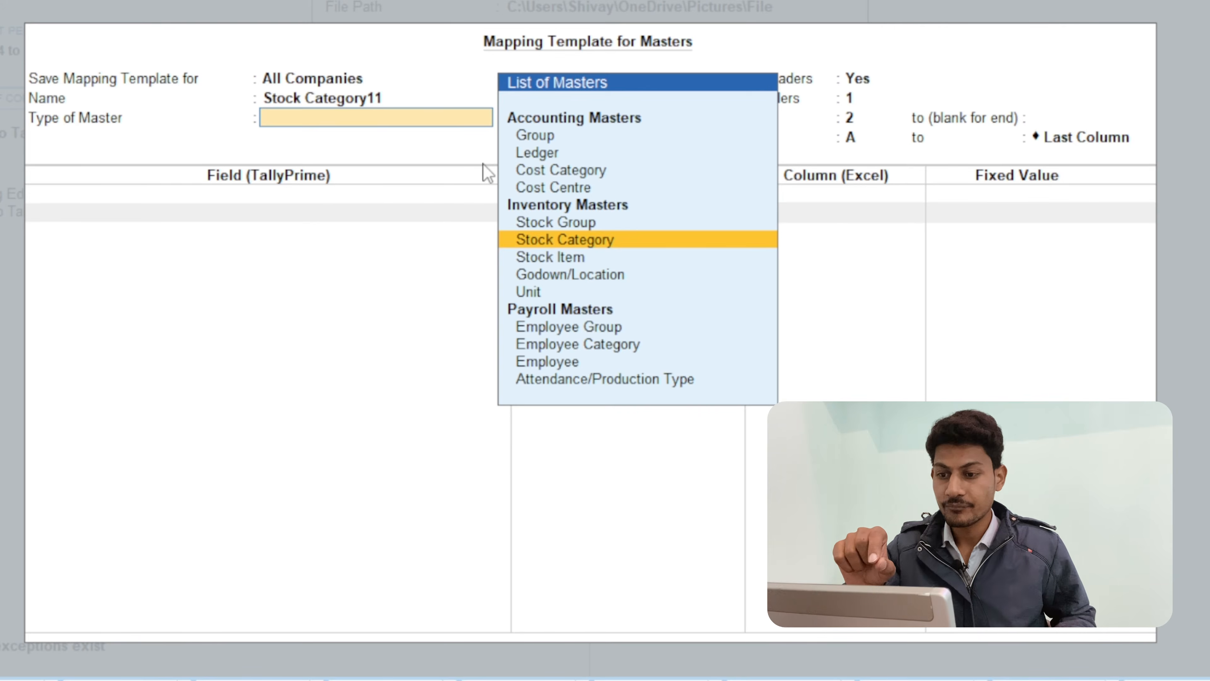
pyautogui.press('Return')
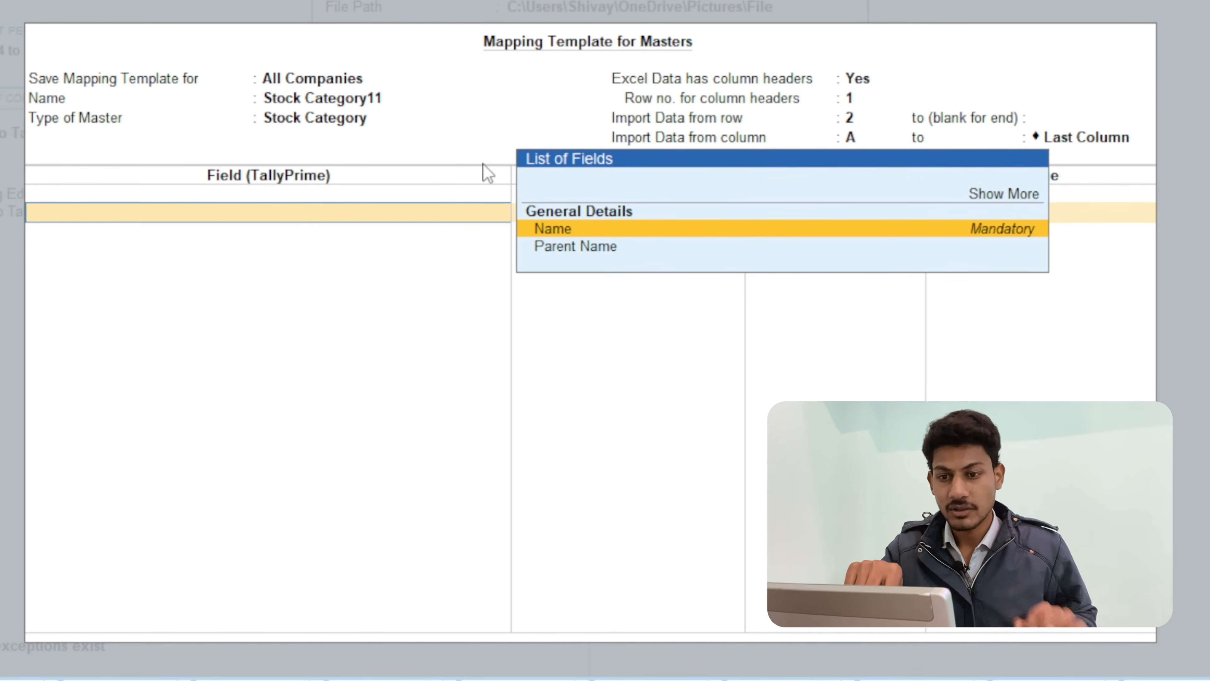
# Map the Name field to the Stock Category column header, checking the worksheet's columns in Excel, and finish the template's field list in TallyPrime.
pyautogui.press('Return')
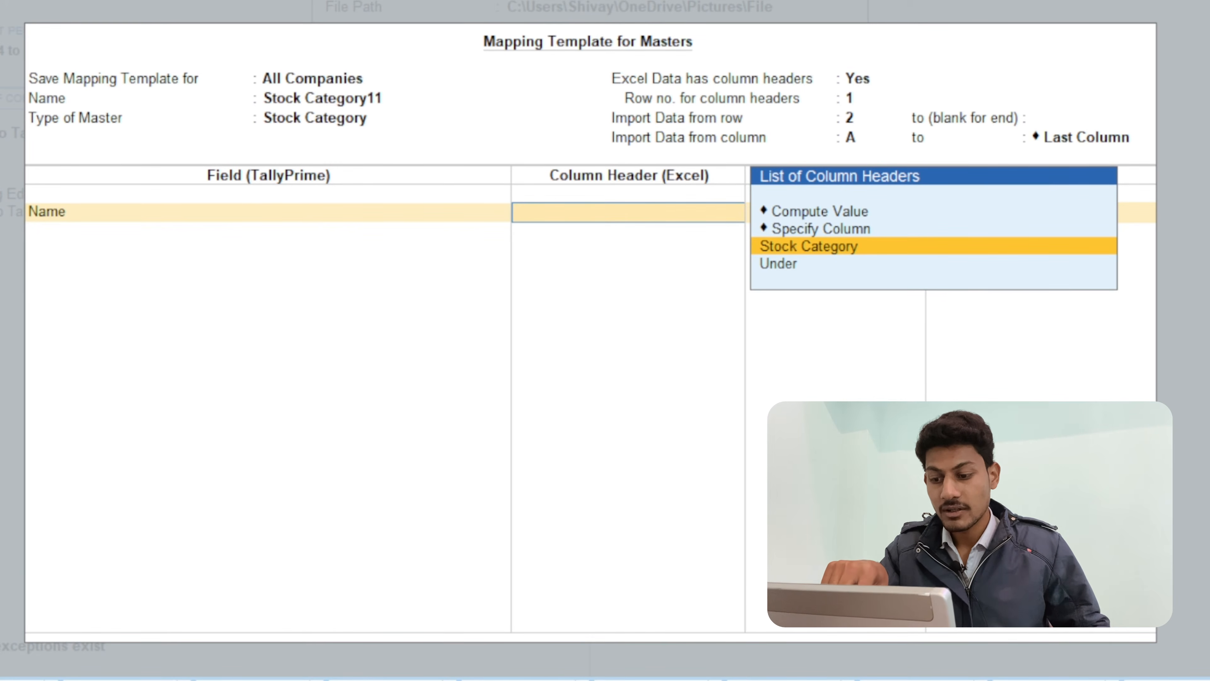
pyautogui.moveTo(510, 679)
pyautogui.click(510, 639)
pyautogui.moveTo(217, 170); pyautogui.dragTo(218, 505)
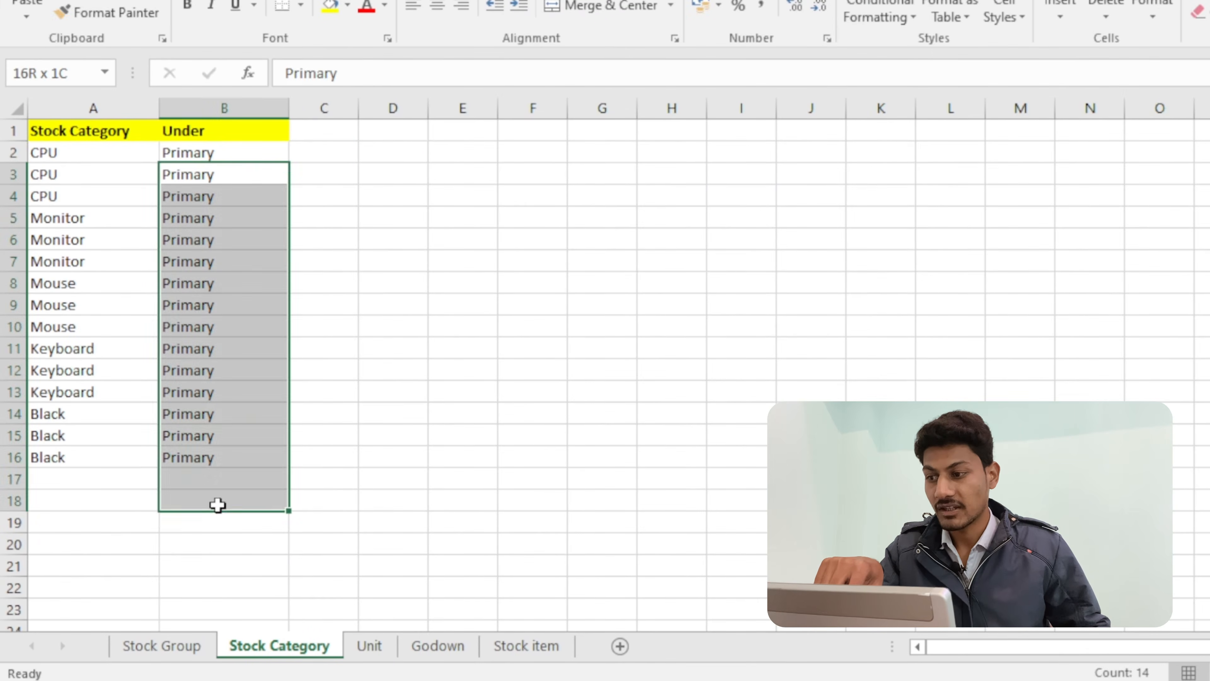
pyautogui.moveTo(90, 152); pyautogui.dragTo(78, 411)
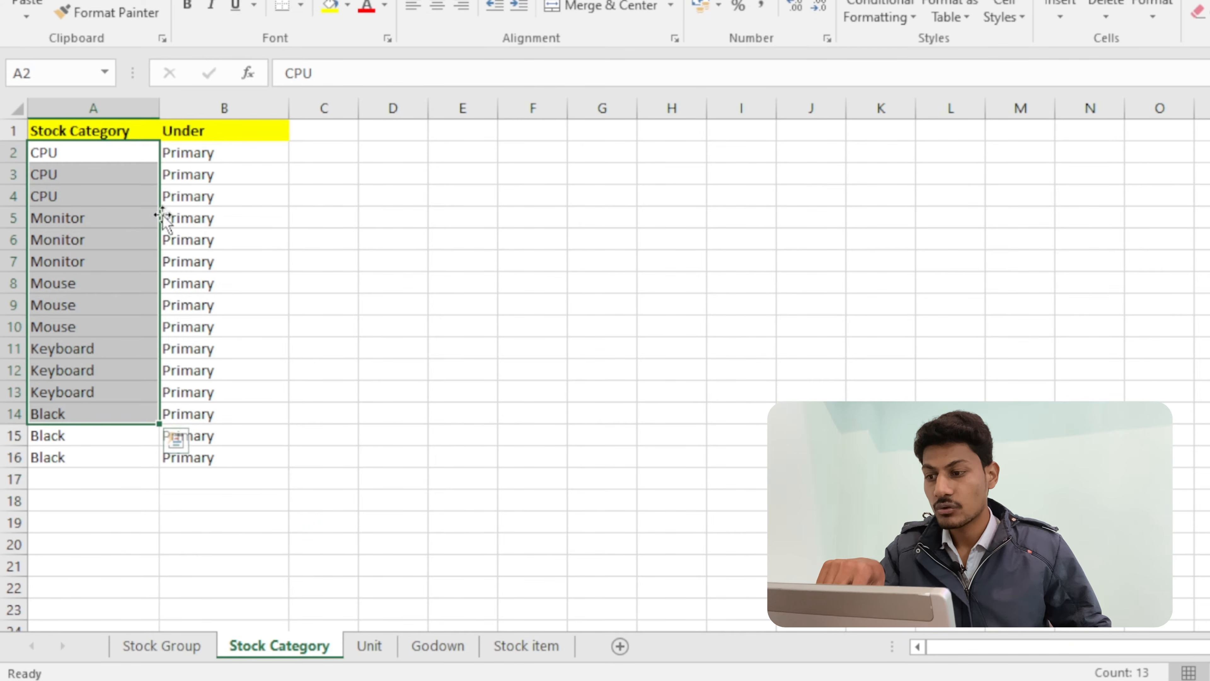
pyautogui.moveTo(200, 153); pyautogui.dragTo(194, 431)
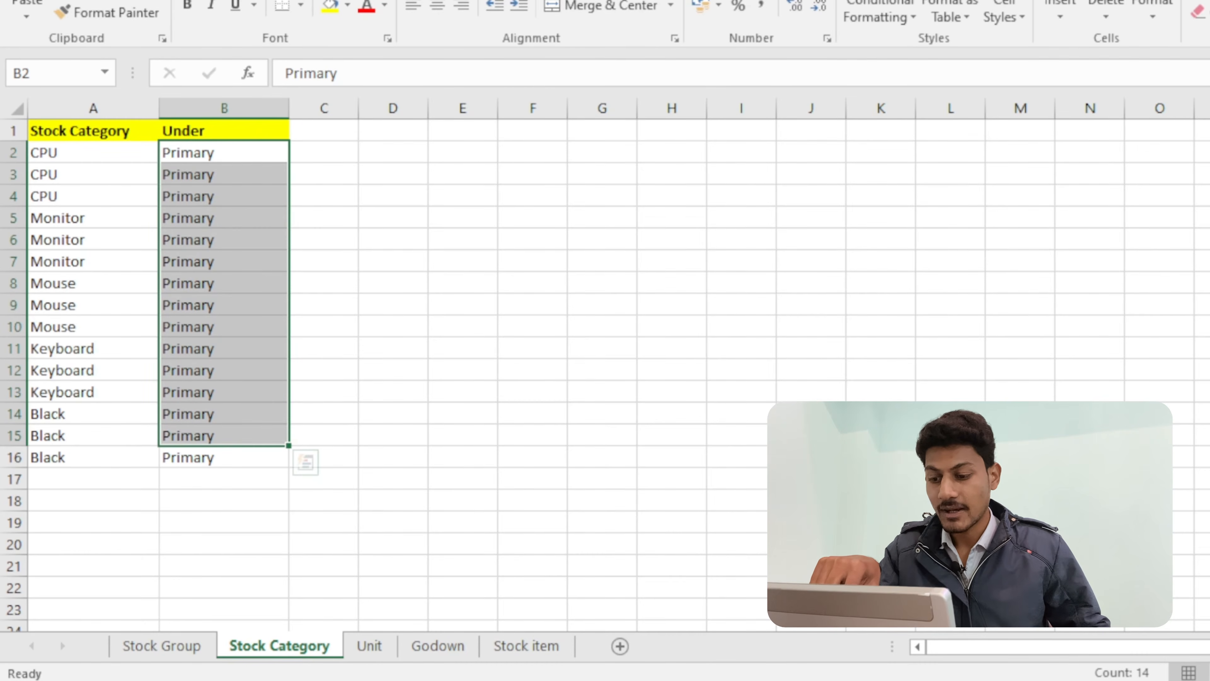
pyautogui.click(464, 676)
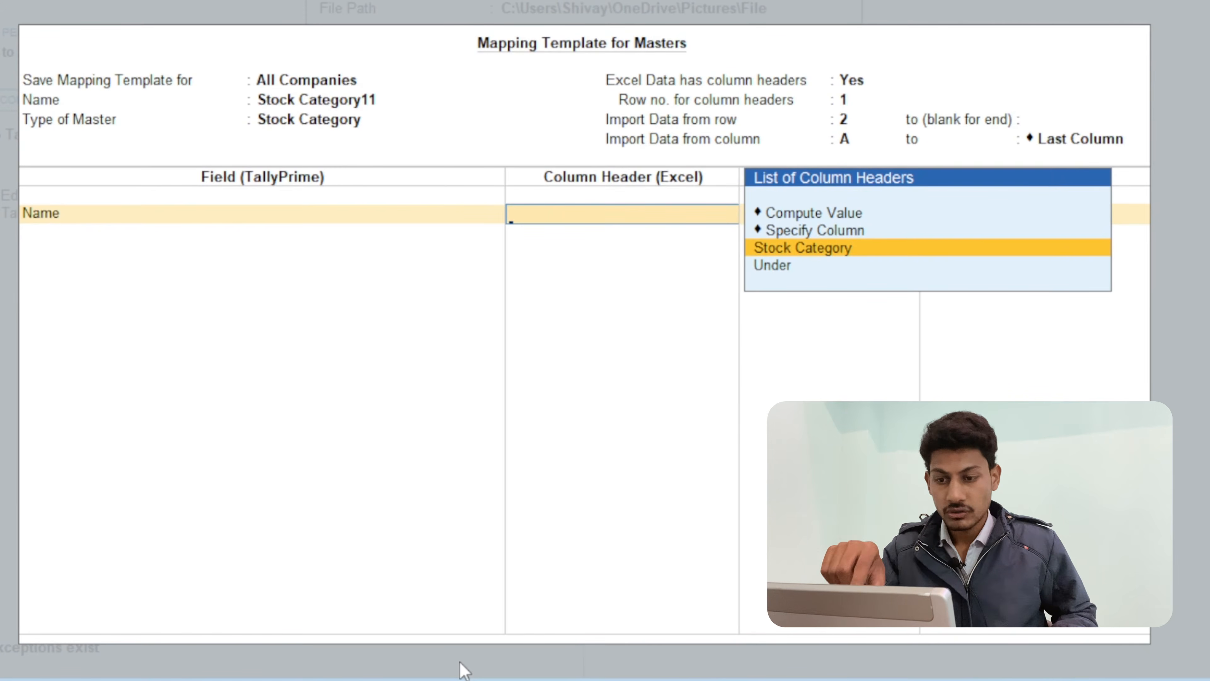
pyautogui.press('Return')
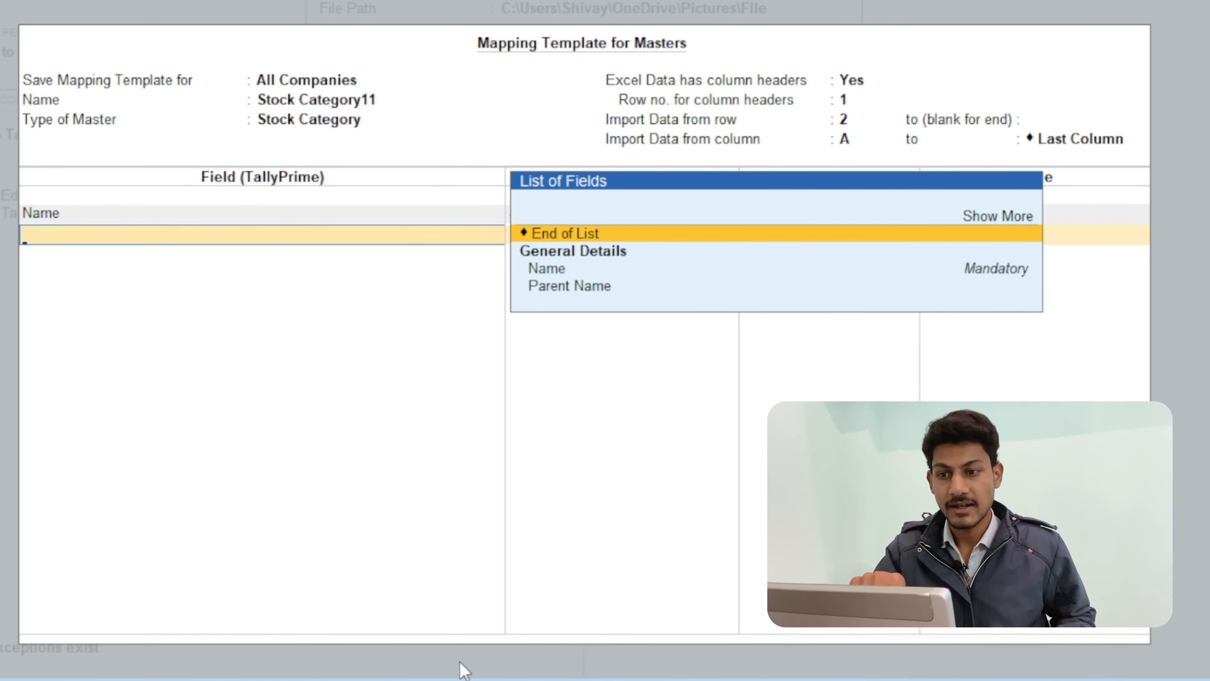
pyautogui.press('Return')
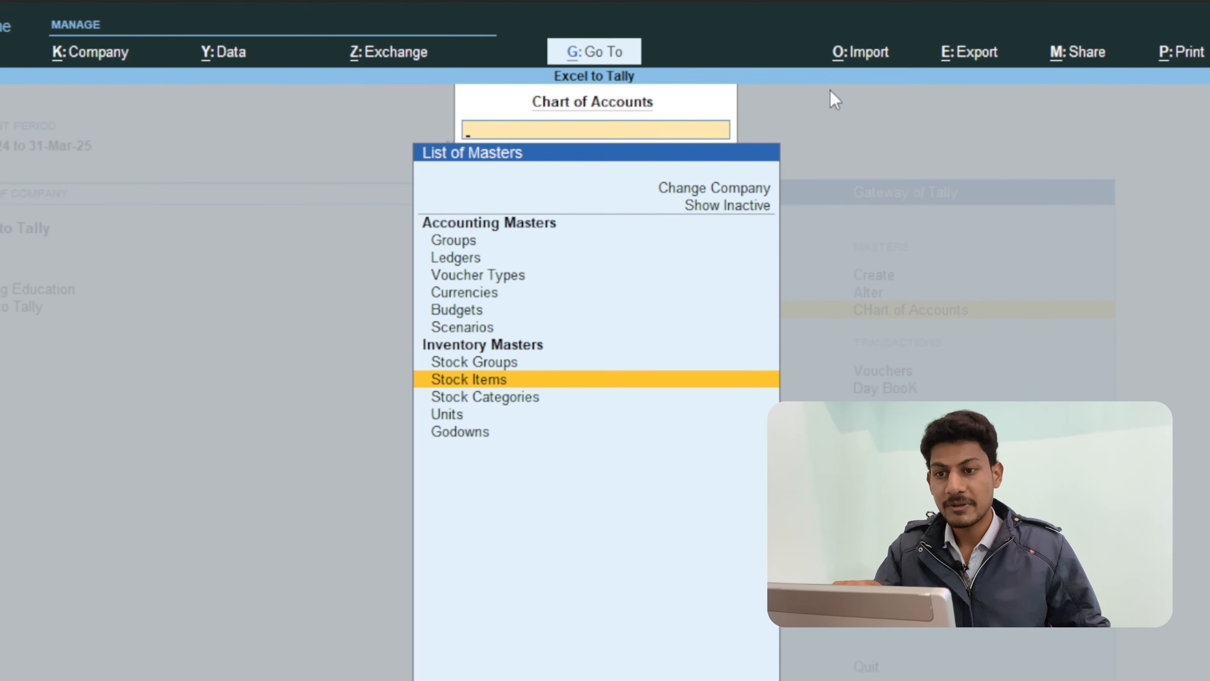
# Start creating another Excel mapping template for importing masters.
pyautogui.click(846, 59)
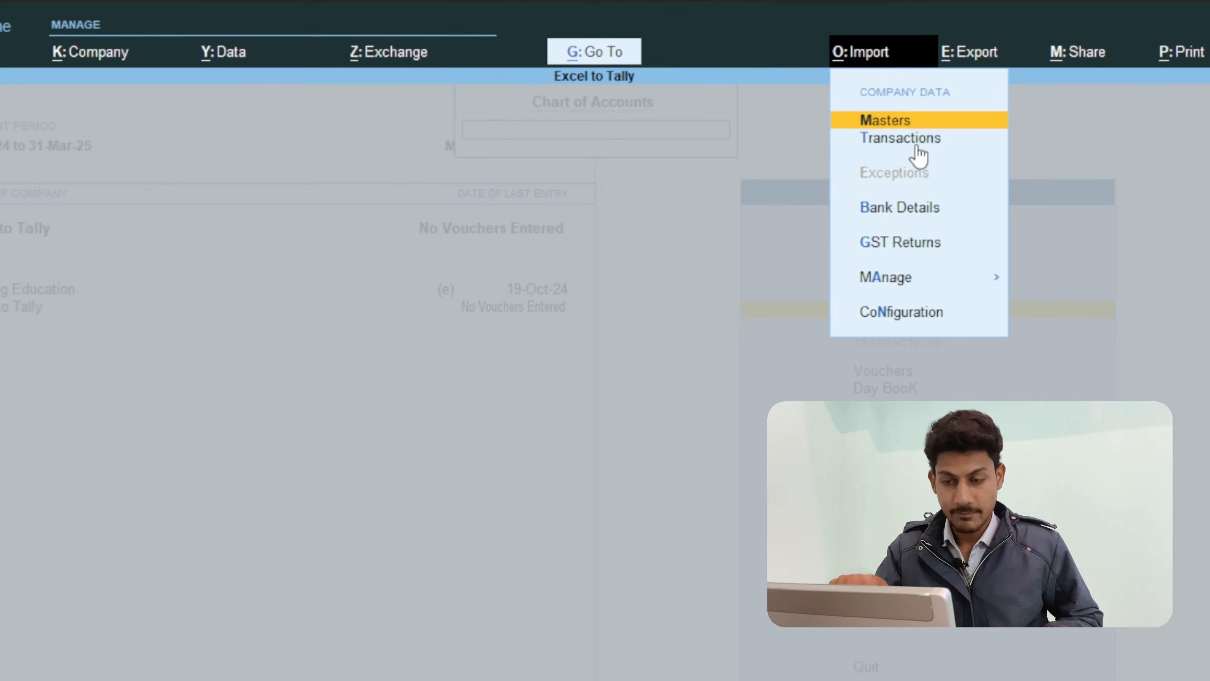
pyautogui.press('Down')
pyautogui.press('Down')
pyautogui.press('Down')
pyautogui.press('Down')
pyautogui.press('Down')
pyautogui.press('Down')
pyautogui.press('Up')
pyautogui.press('Up')
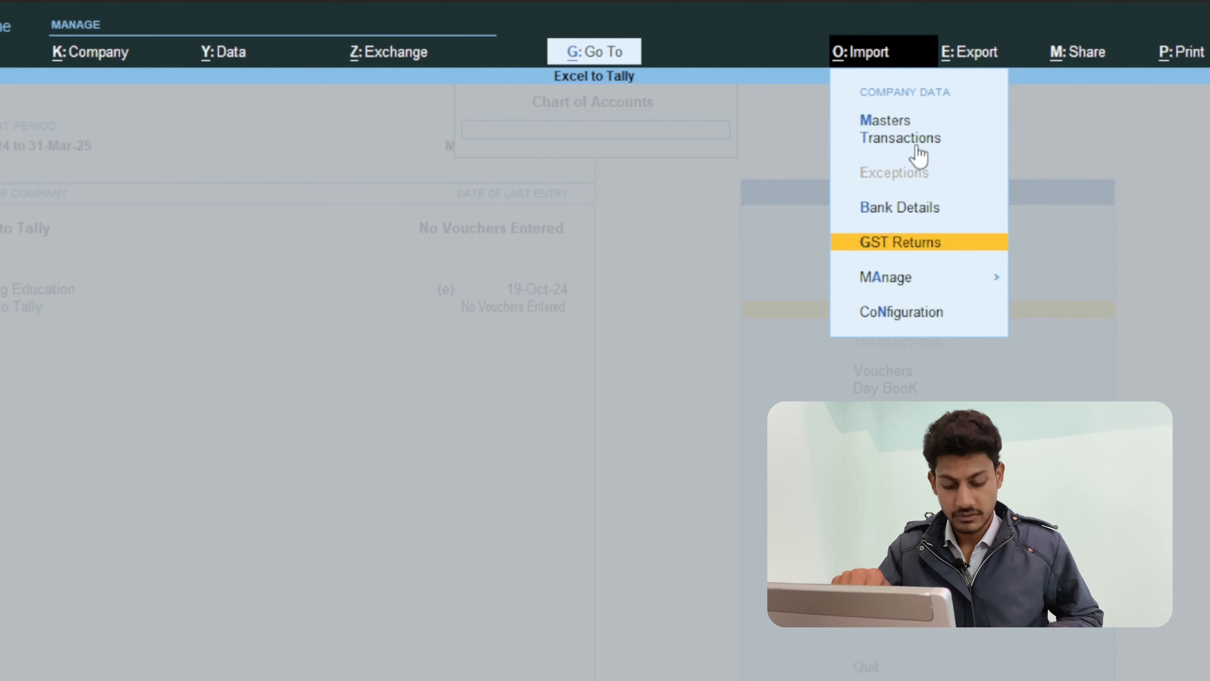
pyautogui.press('Down')
pyautogui.press('Return')
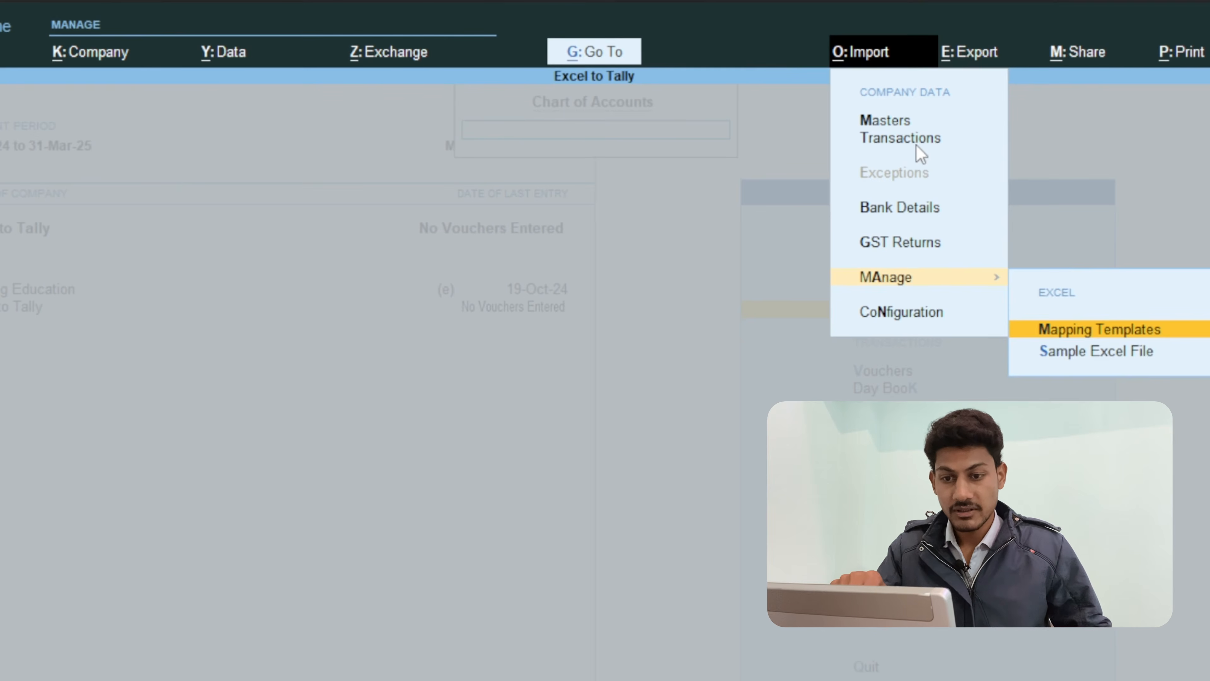
pyautogui.click(1103, 330)
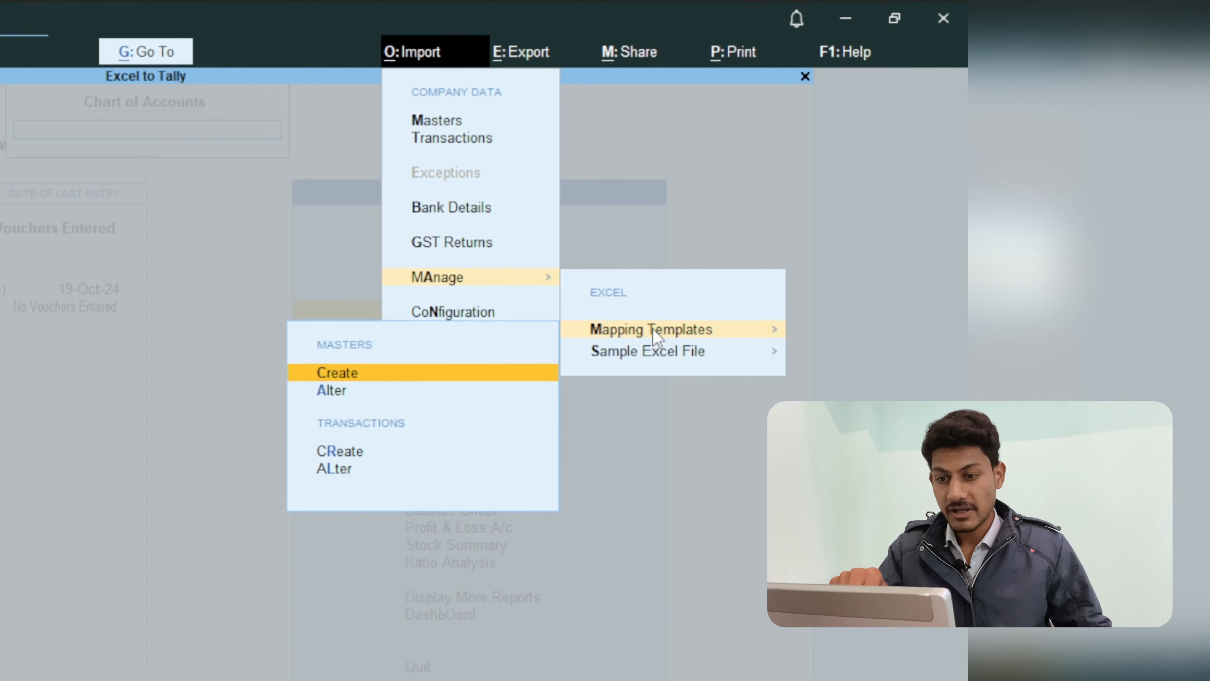
pyautogui.click(413, 372)
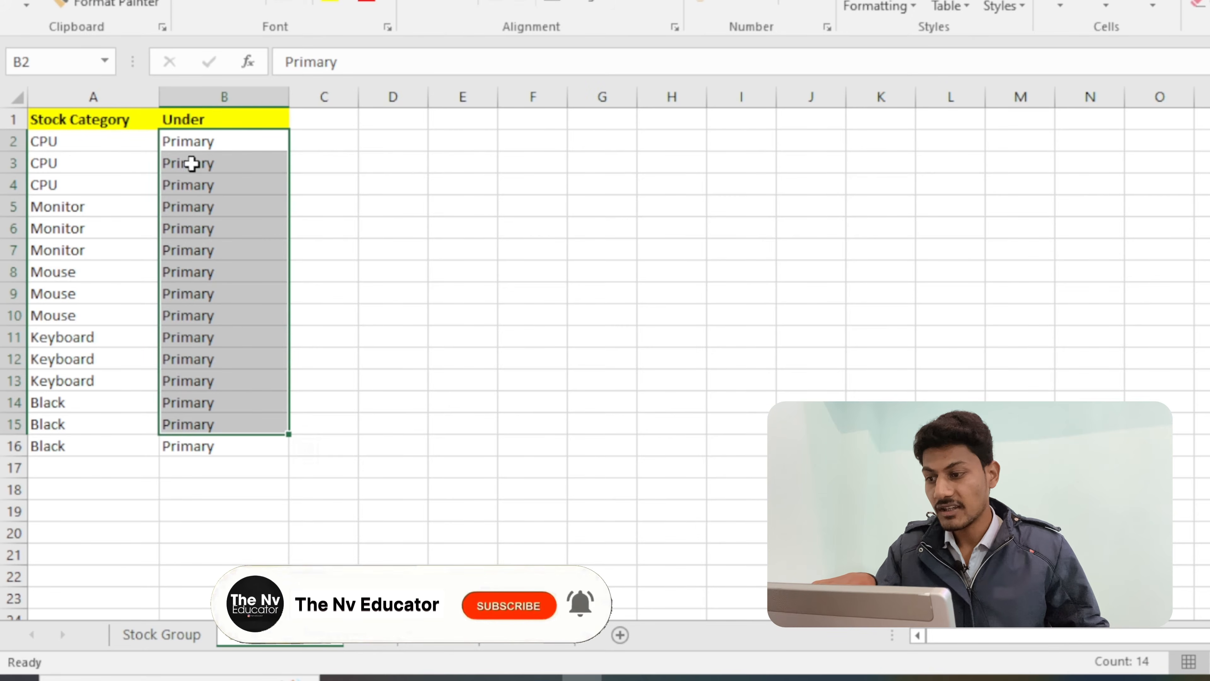
# Review the Stock Category data in Excel and copy the Unit worksheet's name.
pyautogui.moveTo(96, 147); pyautogui.dragTo(107, 446)
pyautogui.click(375, 640)
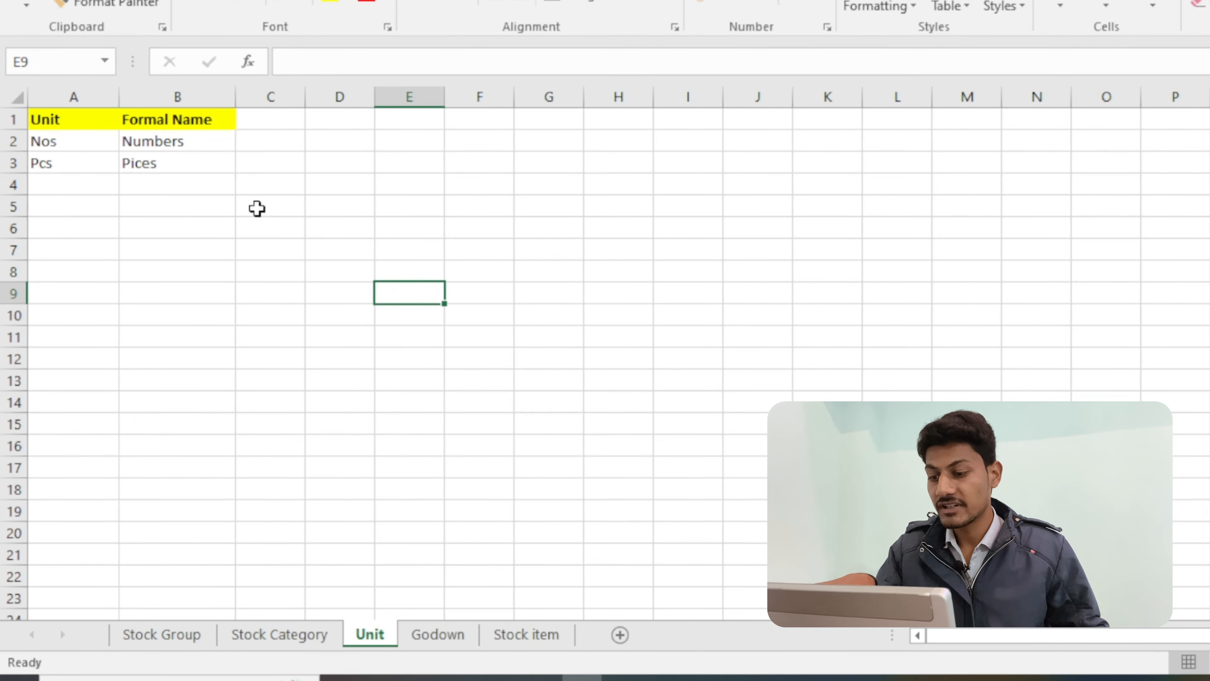
pyautogui.rightClick(366, 634)
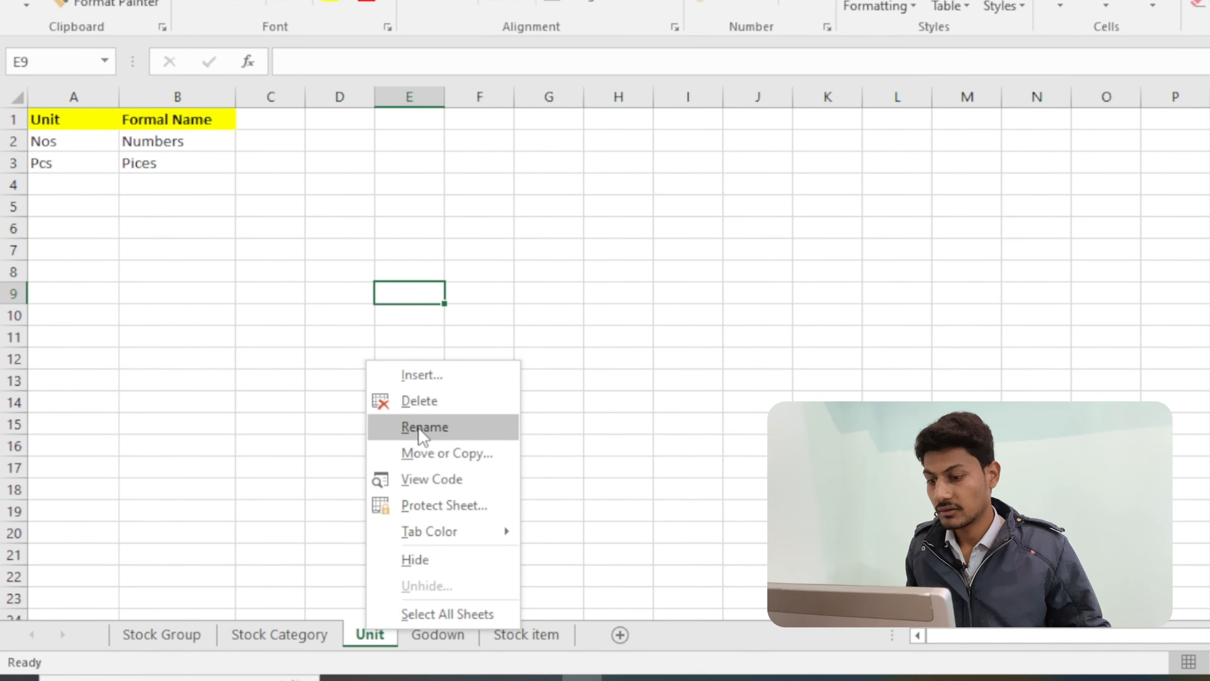
pyautogui.click(419, 428)
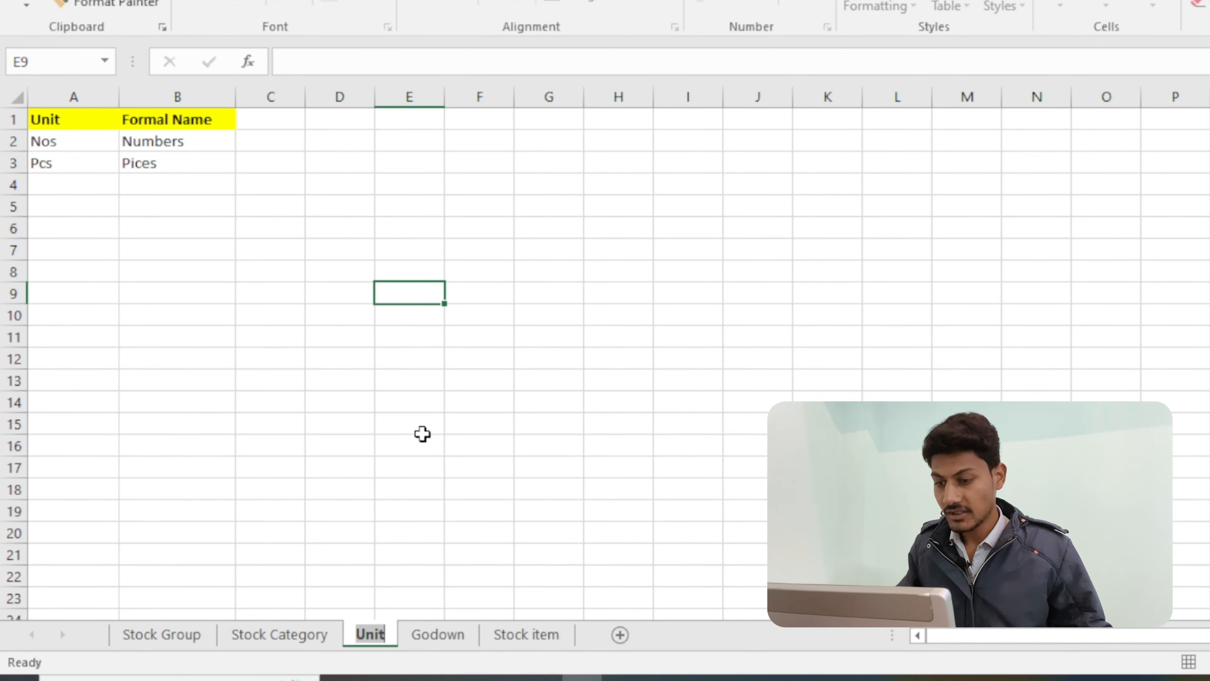
pyautogui.click(533, 338)
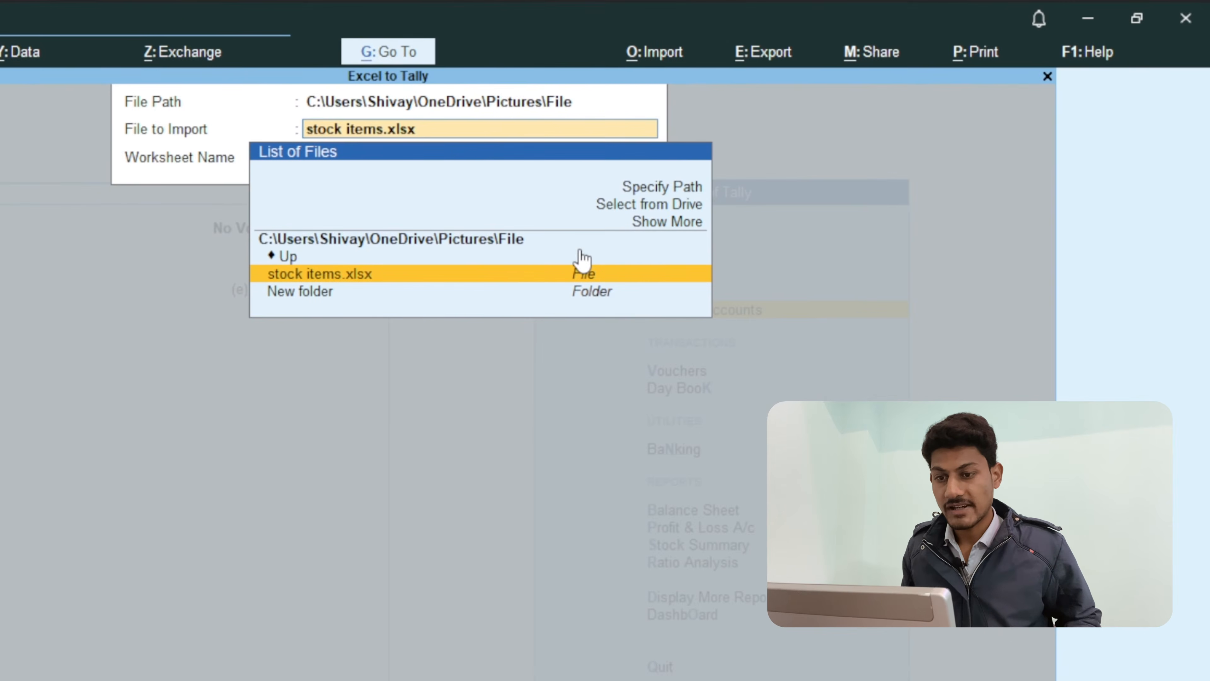
# Base the new mapping template in TallyPrime on the Unit worksheet of stock items.xlsx.
pyautogui.press('Return')
pyautogui.press('Down')
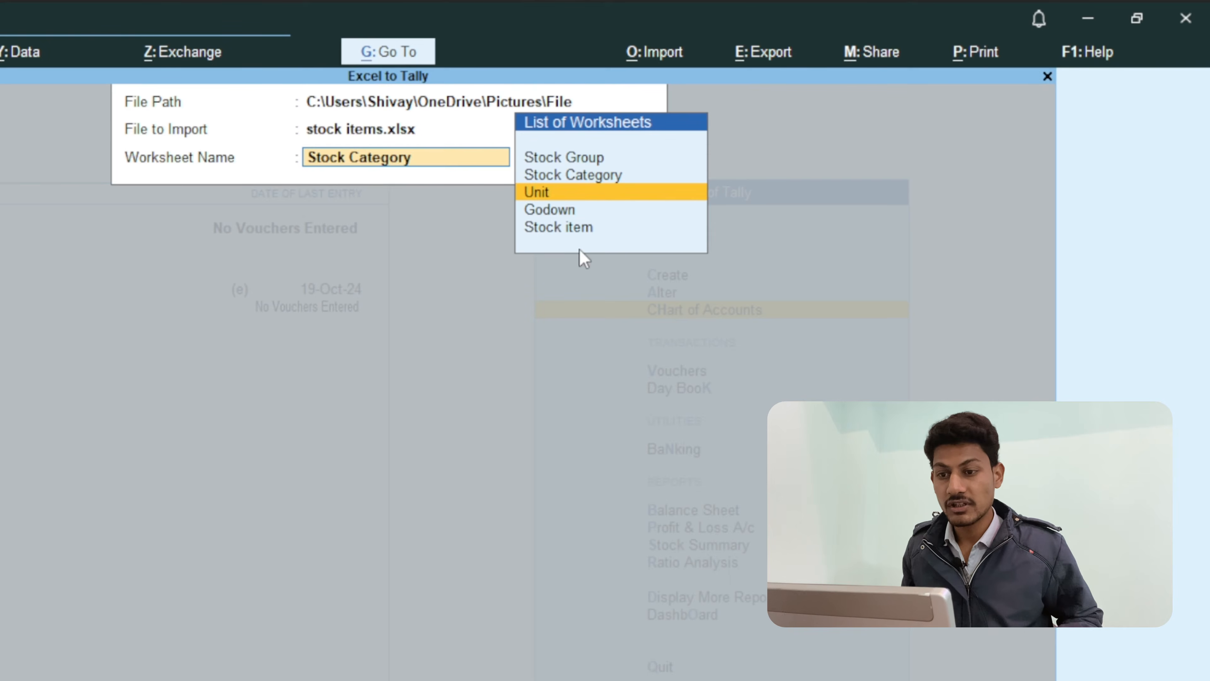
pyautogui.press('Return')
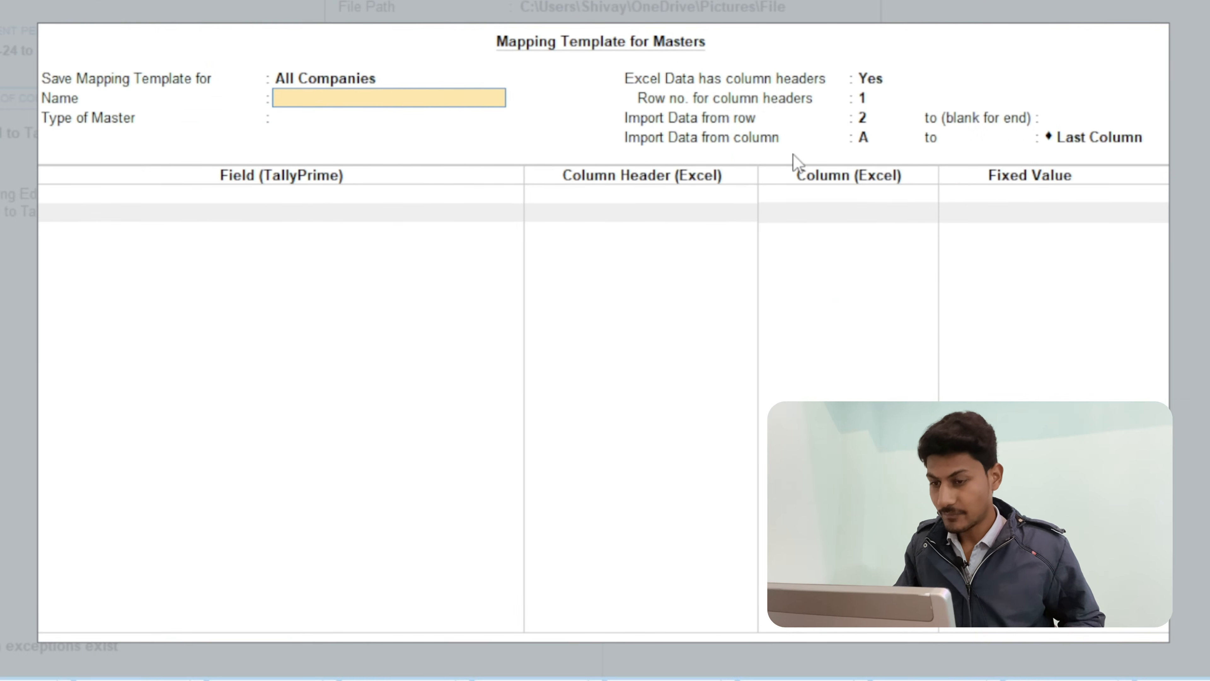
# Name the mapping template Unit 11 and set its type of master to Unit.
pyautogui.write('Unit 11')
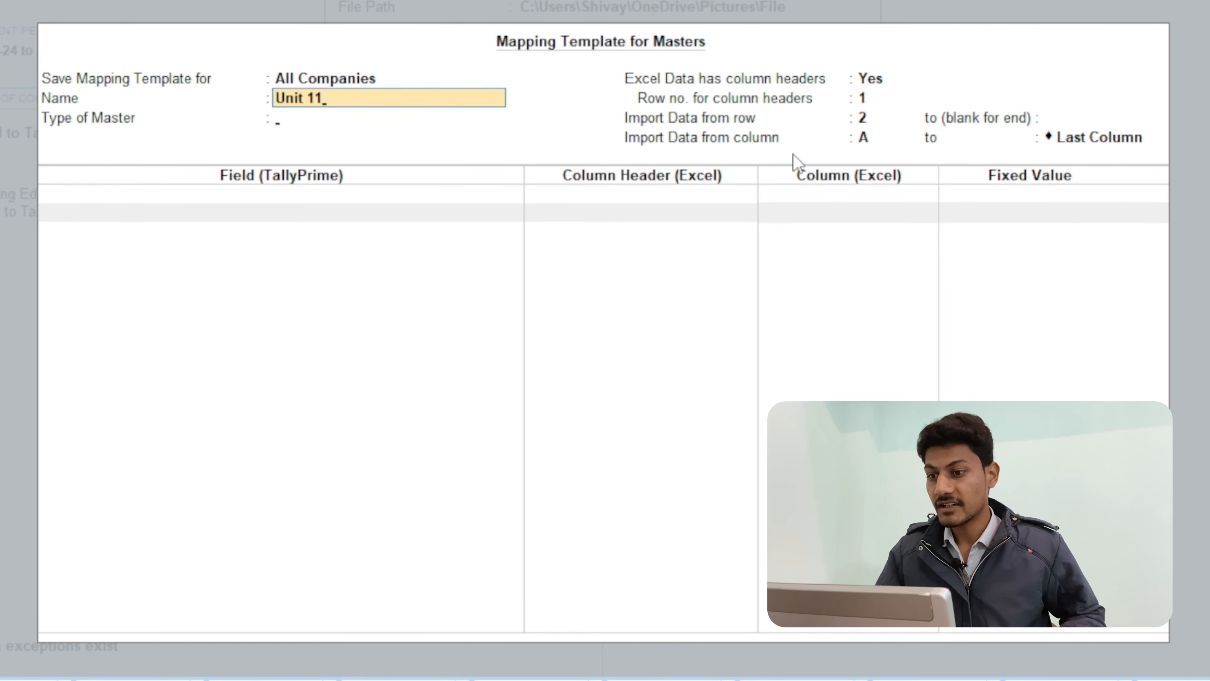
pyautogui.press('Return')
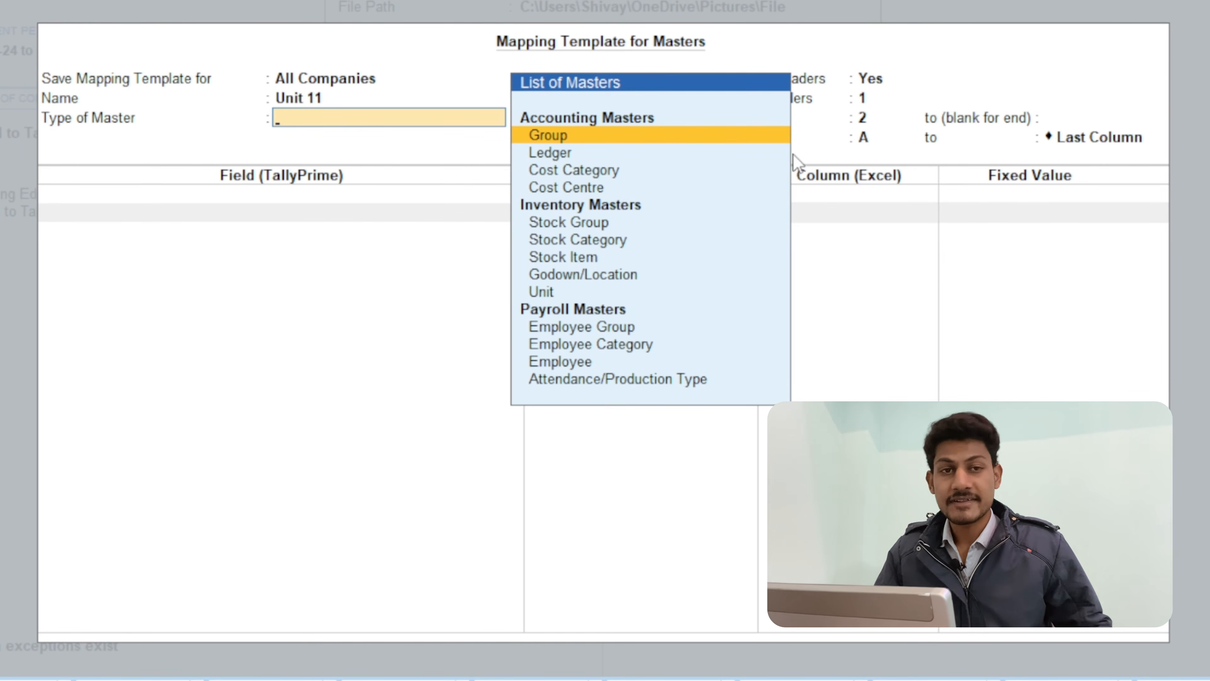
pyautogui.press('Down')
pyautogui.press('Down')
pyautogui.press('Down')
pyautogui.press('Down')
pyautogui.press('Down')
pyautogui.press('Down')
pyautogui.press('Down')
pyautogui.press('Down')
pyautogui.press('Down')
pyautogui.press('Down')
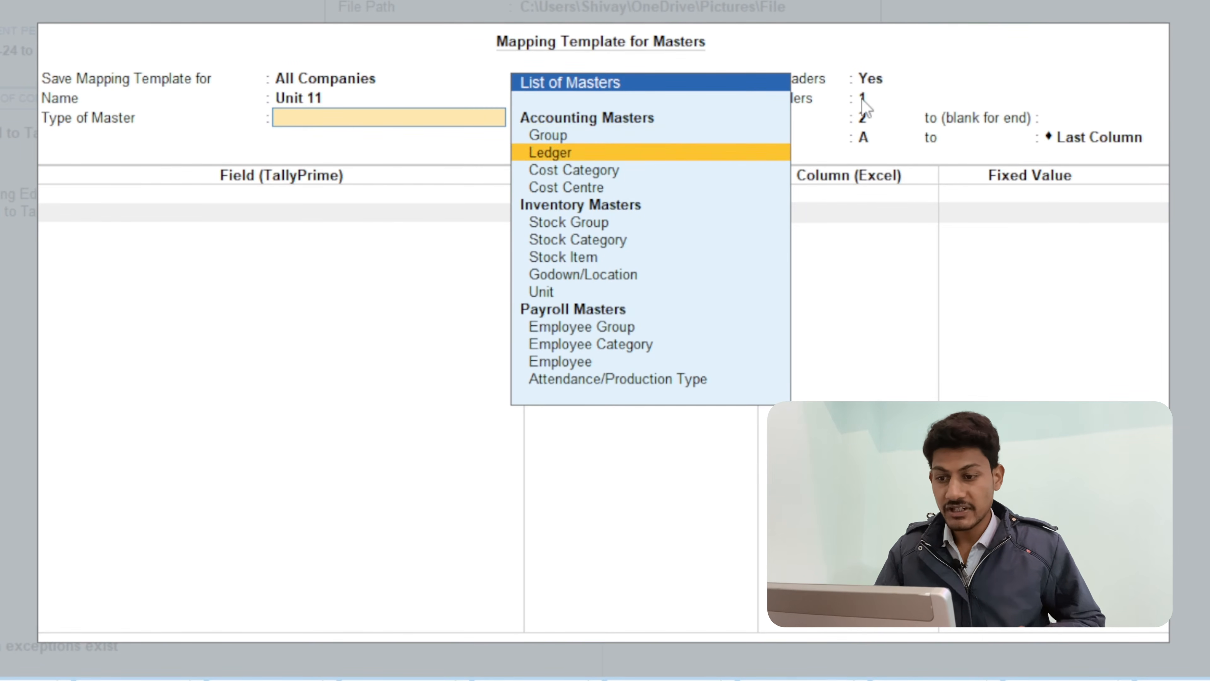
pyautogui.press('Up')
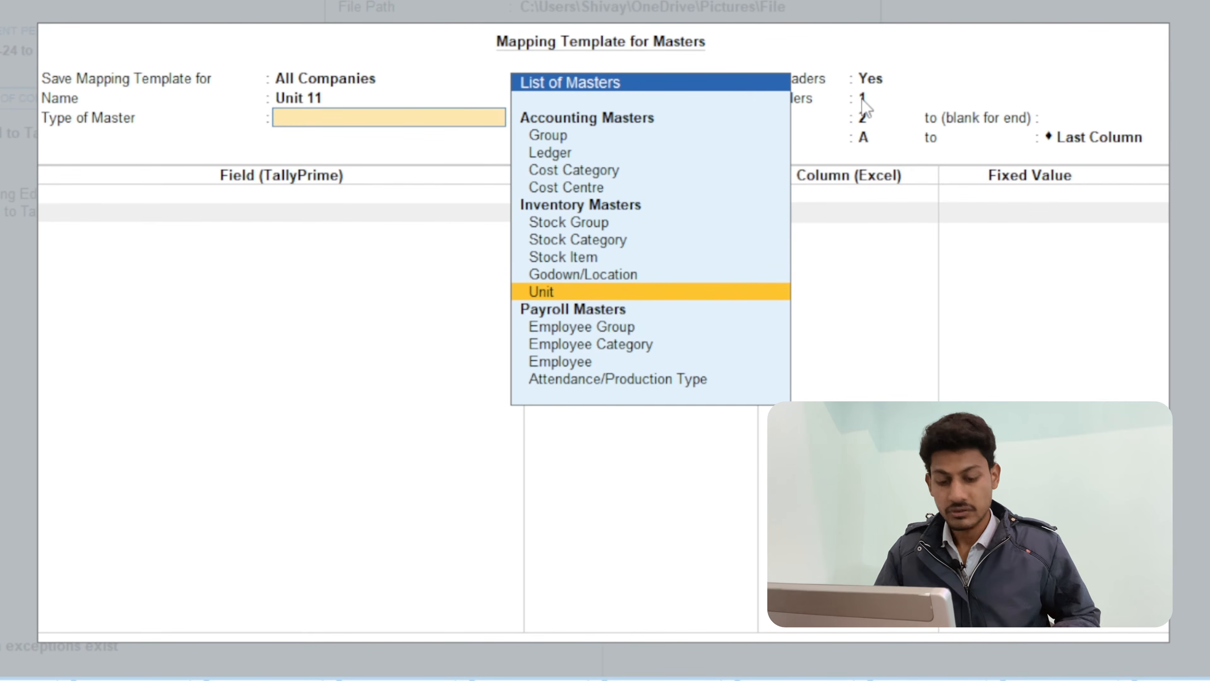
pyautogui.press('Return')
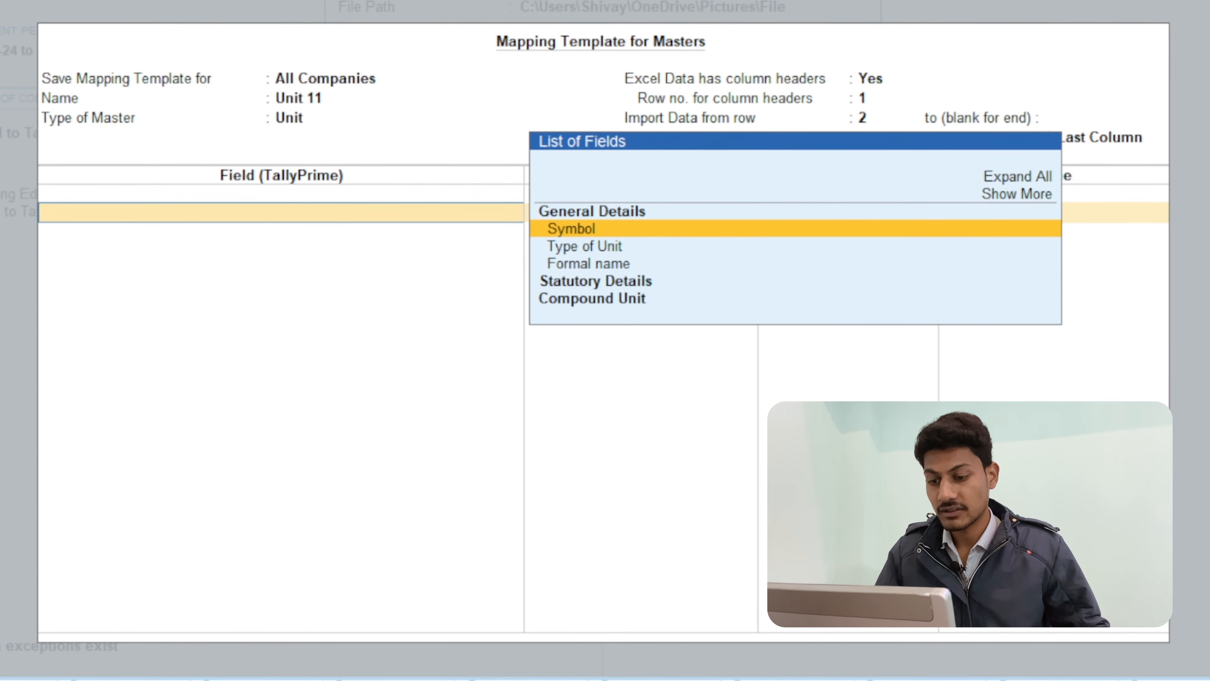
# Check the Unit and Formal Name columns in Excel, and map the Symbol field to the Unit column header in TallyPrime.
pyautogui.click(582, 664)
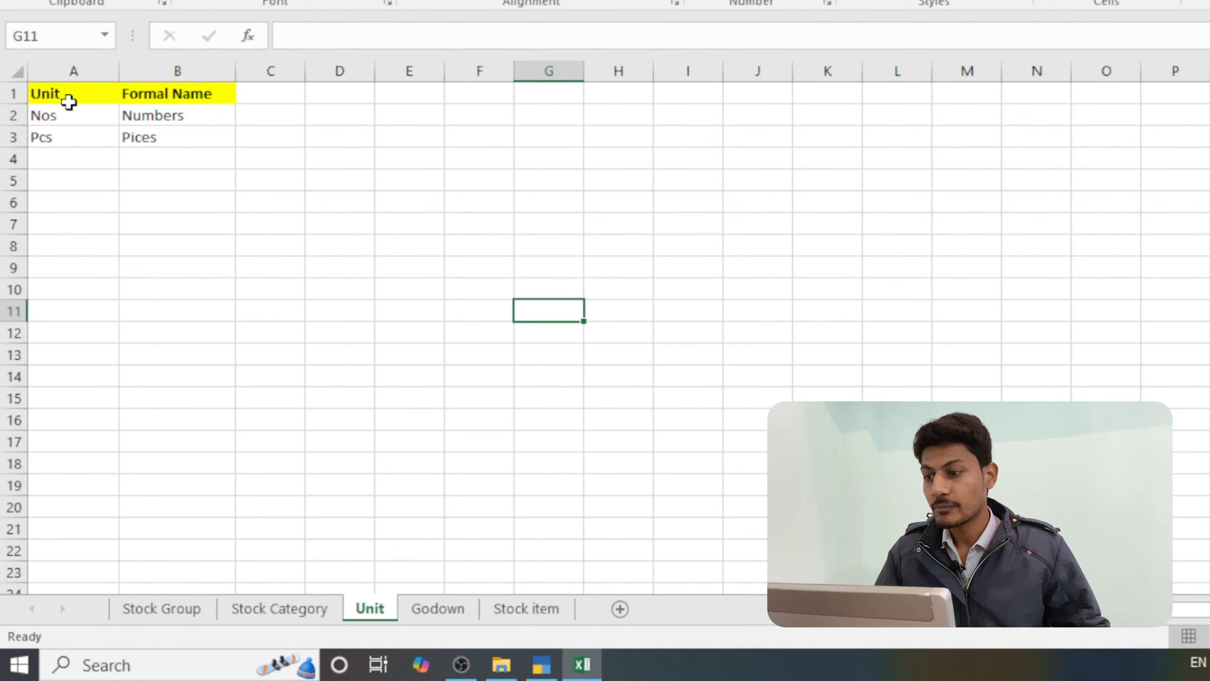
pyautogui.moveTo(69, 101); pyautogui.dragTo(75, 159)
pyautogui.click(92, 196)
pyautogui.click(249, 216)
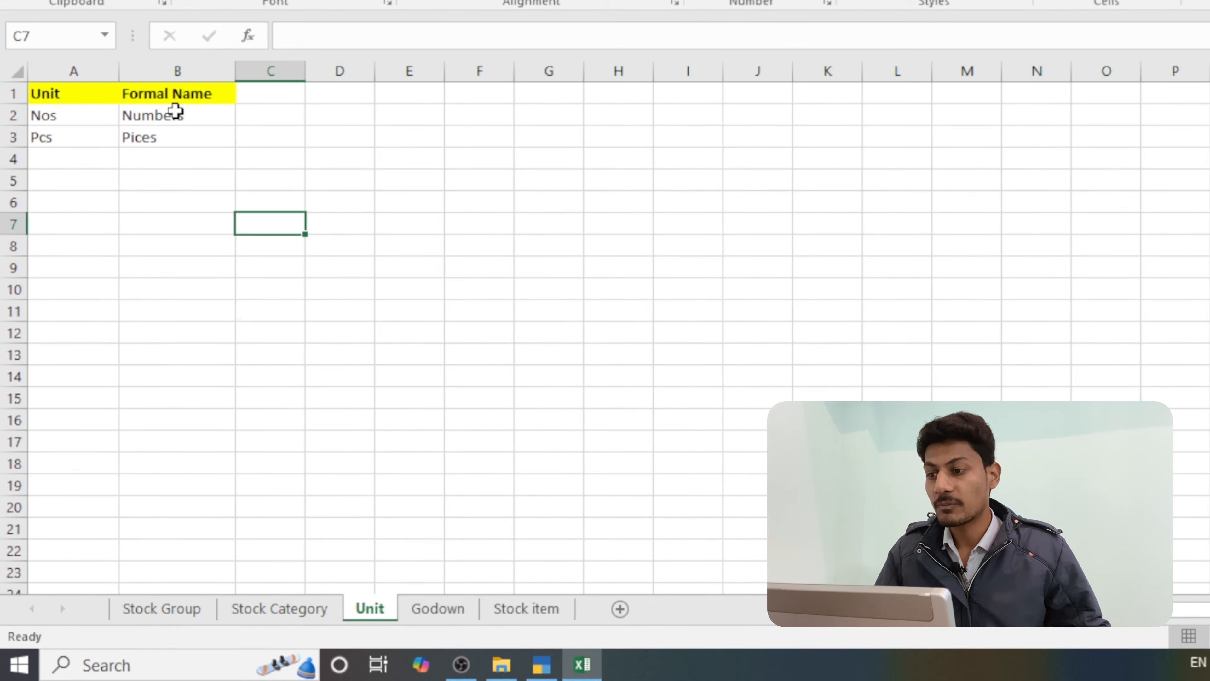
pyautogui.moveTo(176, 111); pyautogui.dragTo(184, 177)
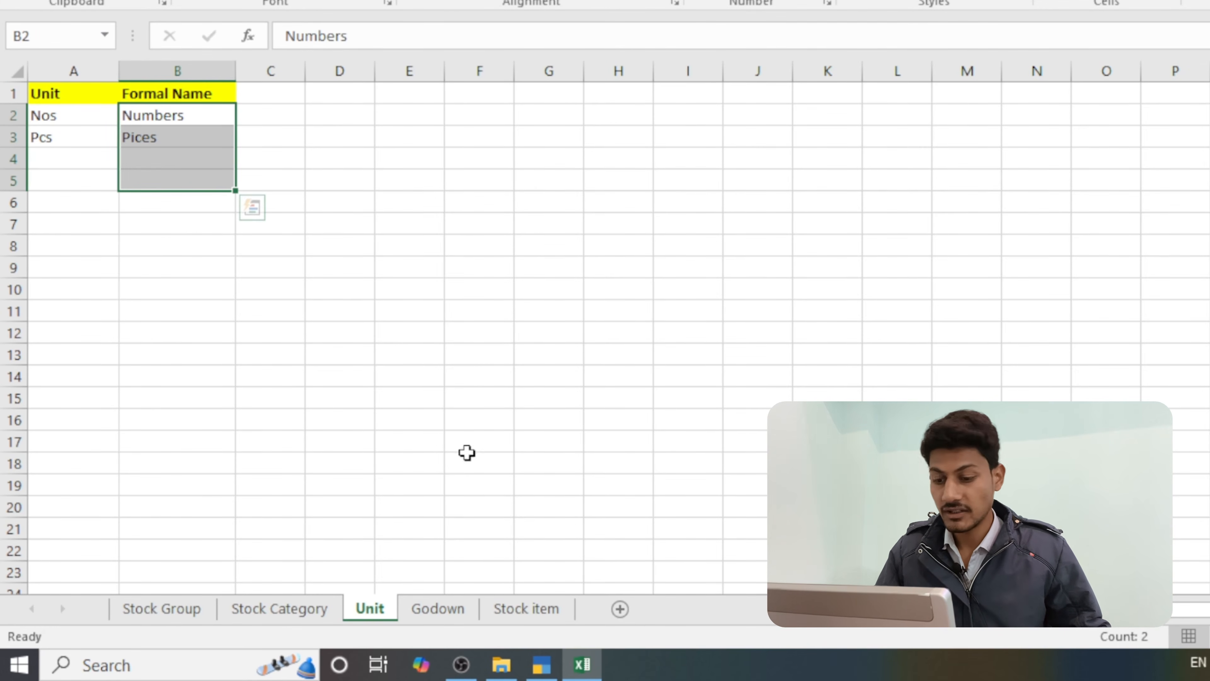
pyautogui.click(540, 570)
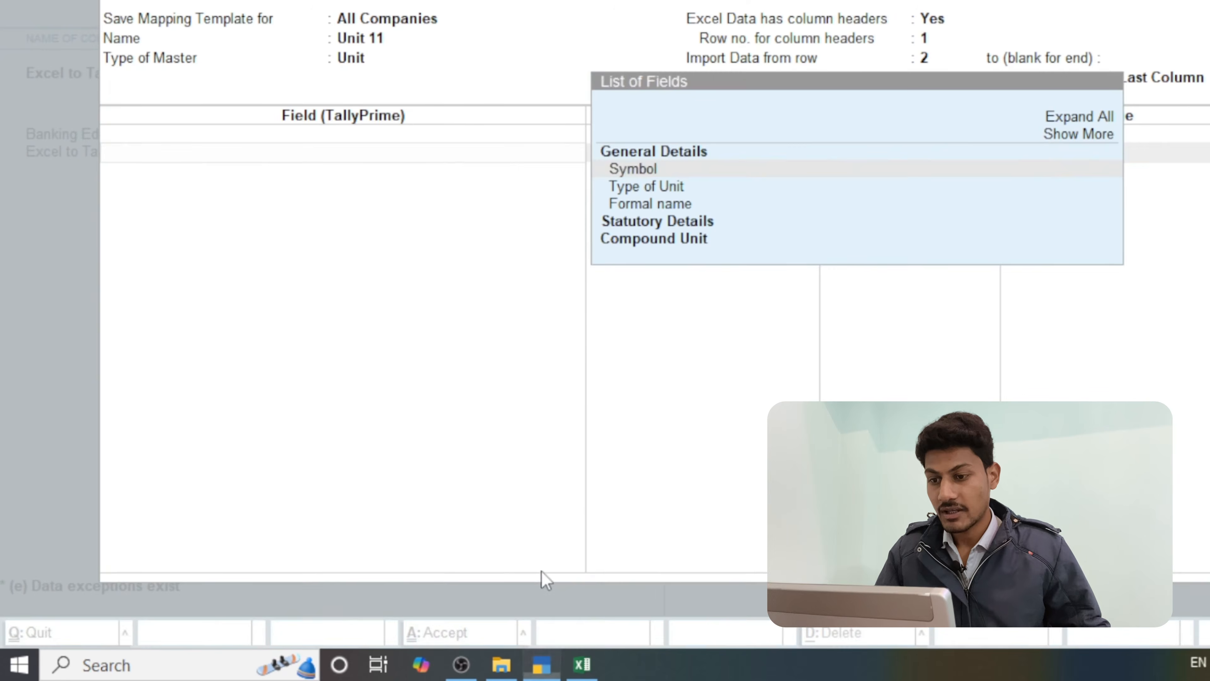
pyautogui.press('Return')
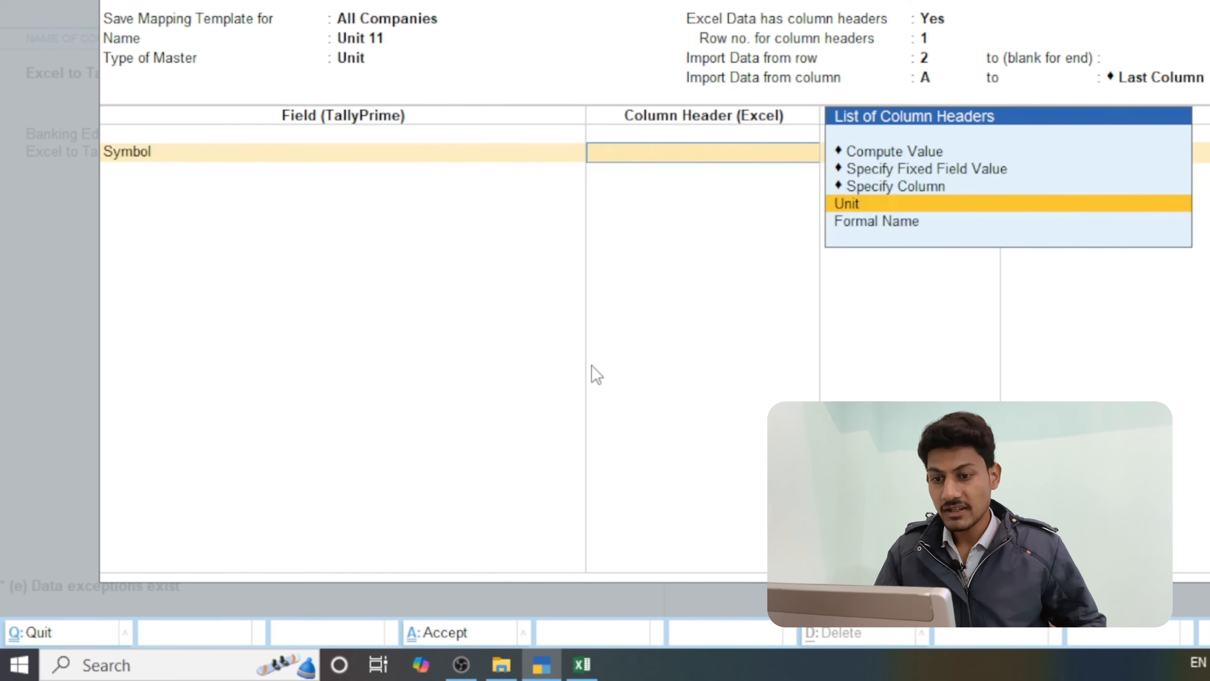
pyautogui.press('Return')
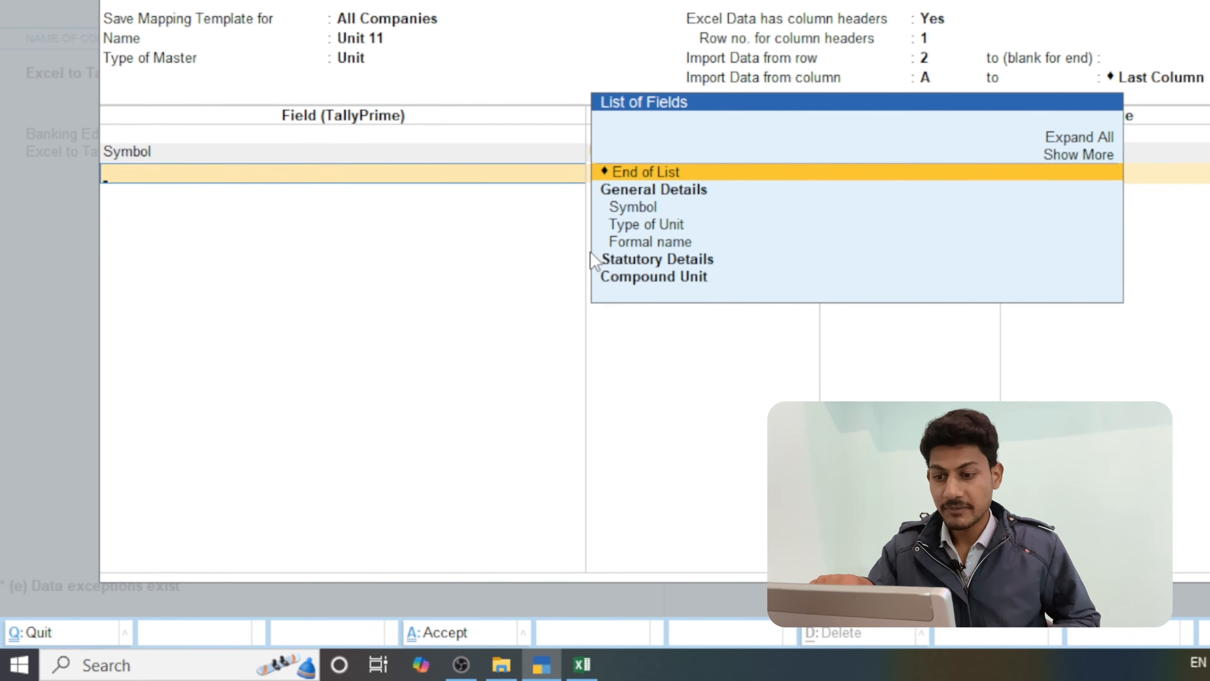
# Map the Formal name field to the Formal Name column header and save the Unit 11 mapping template.
pyautogui.press('Down')
pyautogui.press('Down')
pyautogui.press('Down')
pyautogui.press('Return')
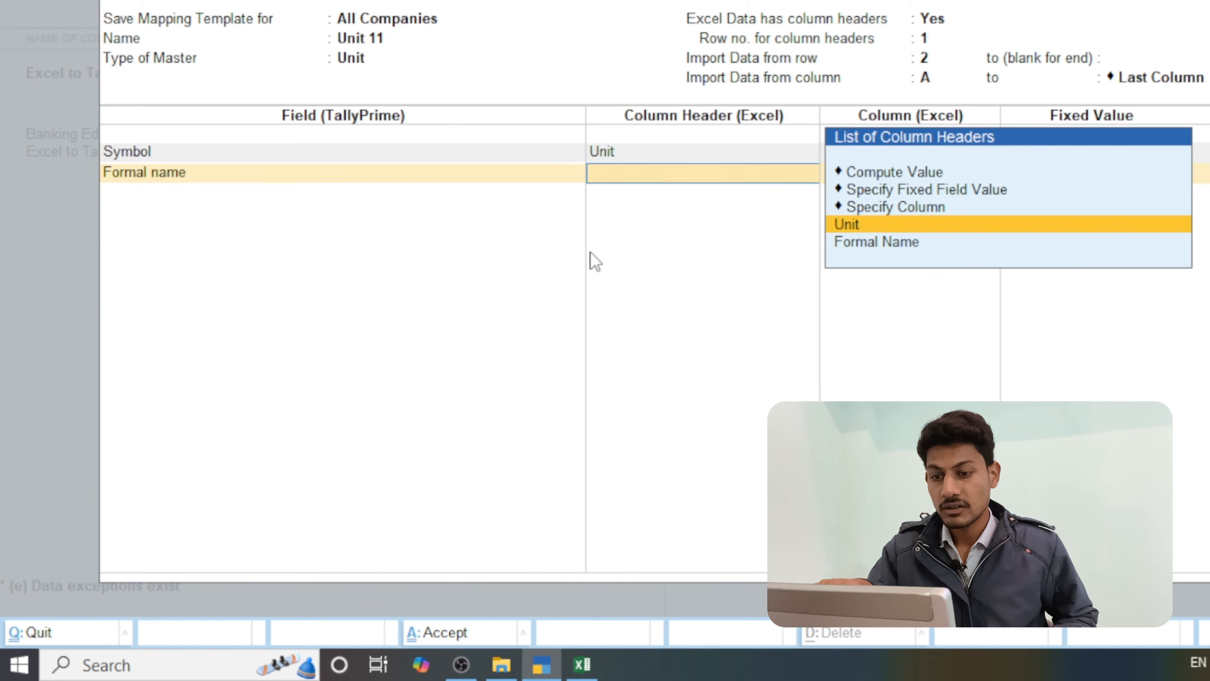
pyautogui.press('Down')
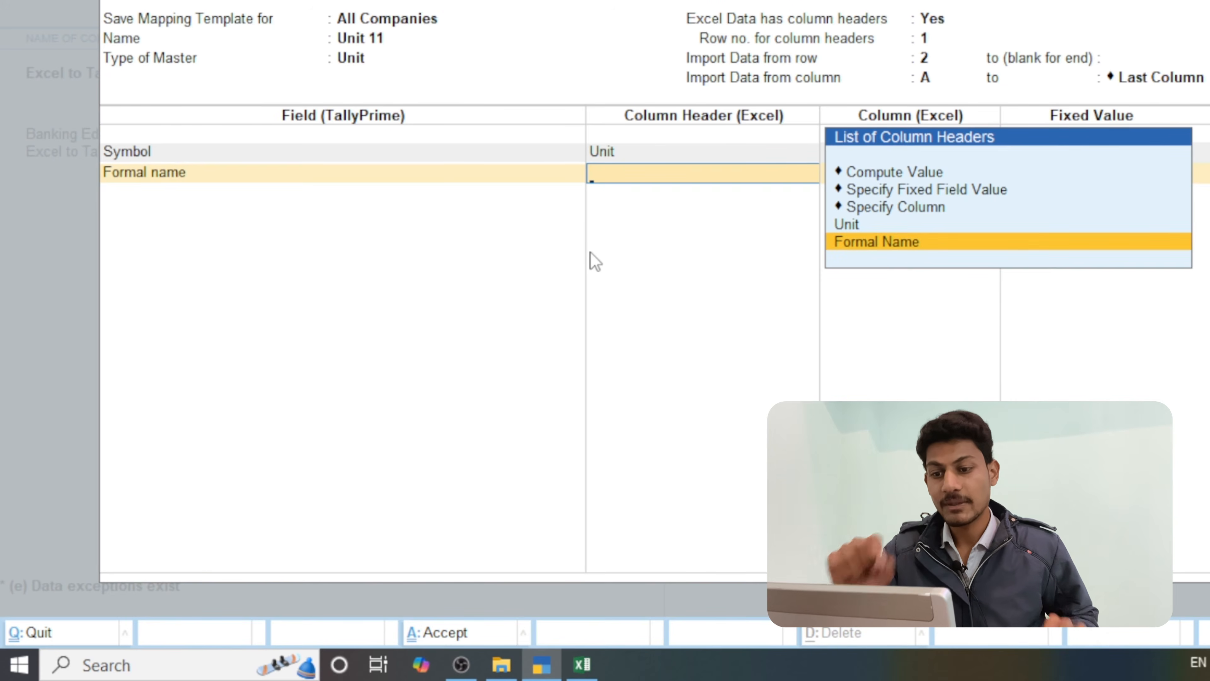
pyautogui.press('Return')
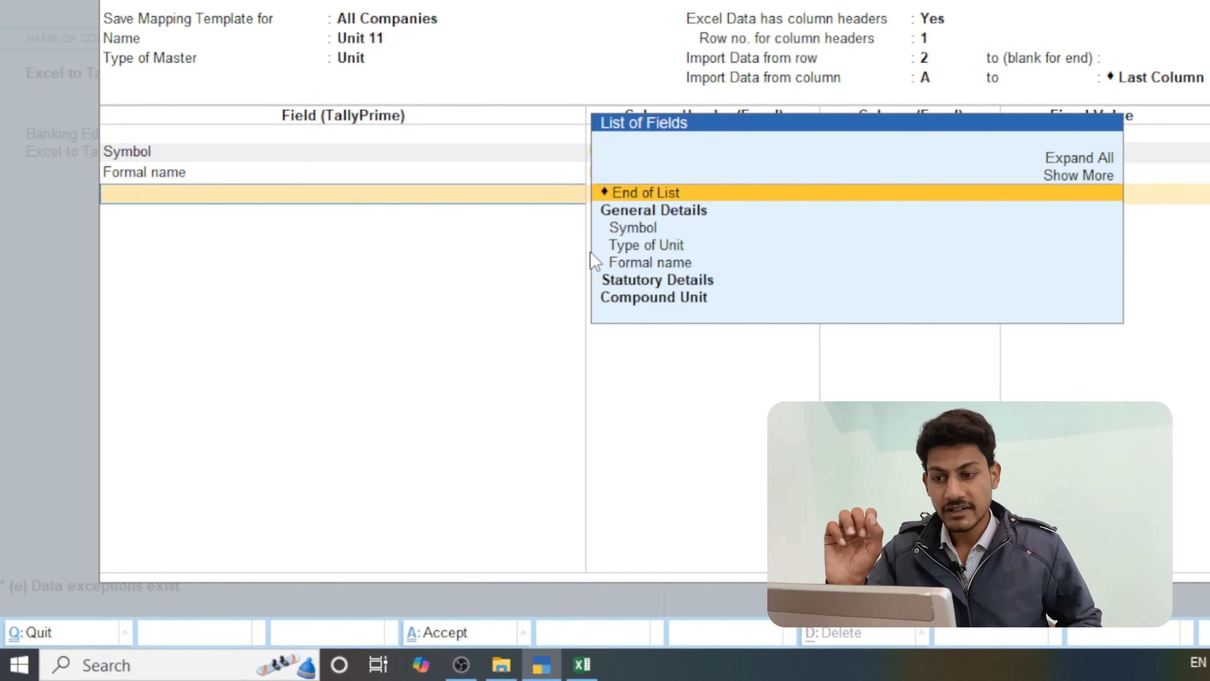
pyautogui.press('Return')
pyautogui.press('Return')
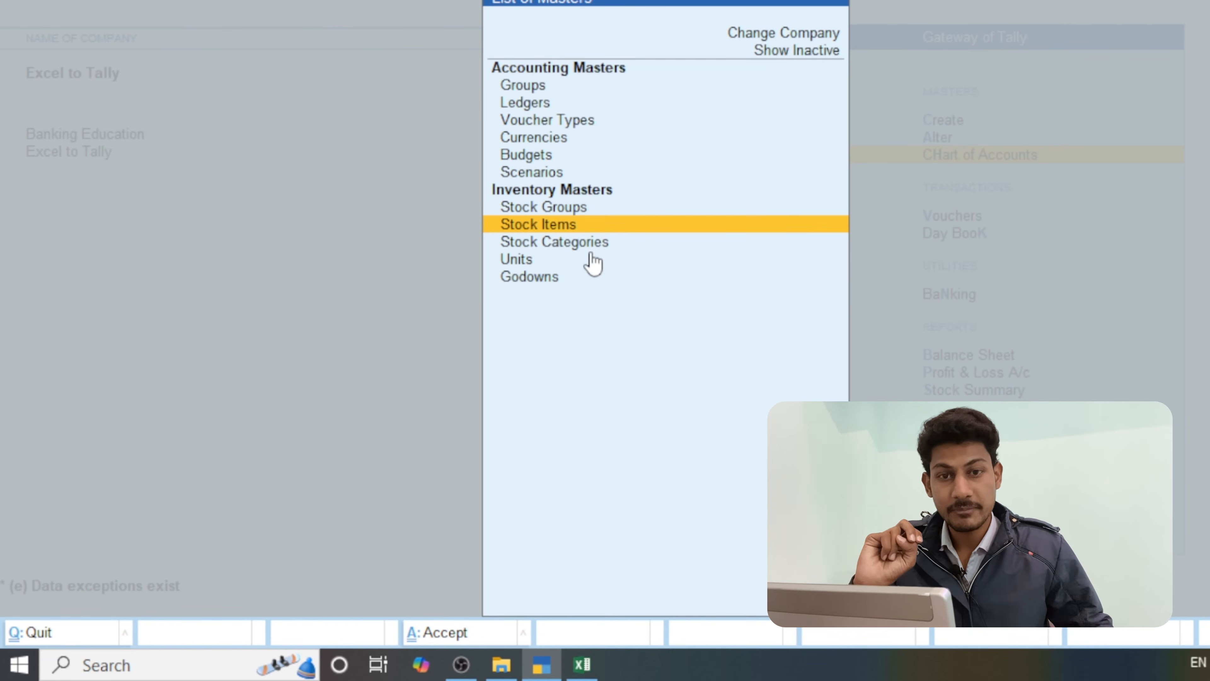
# Review the Name and Under columns of the Godown worksheet in Excel and copy the worksheet's name.
pyautogui.moveTo(602, 677)
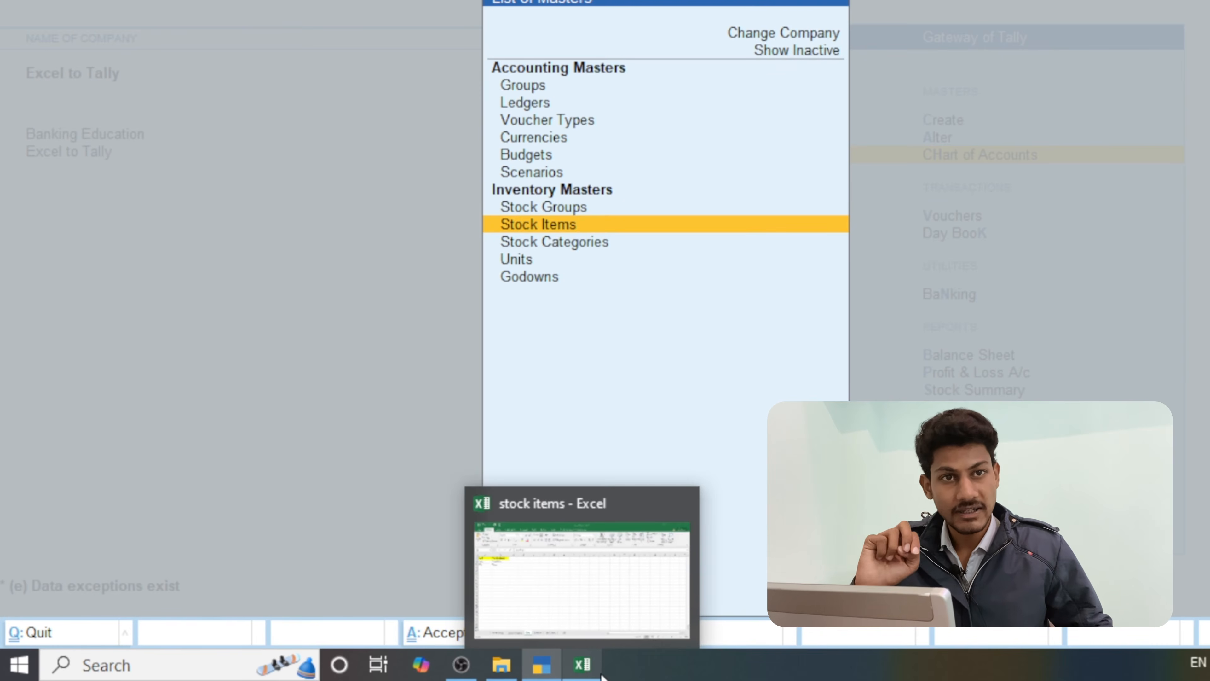
pyautogui.click(581, 660)
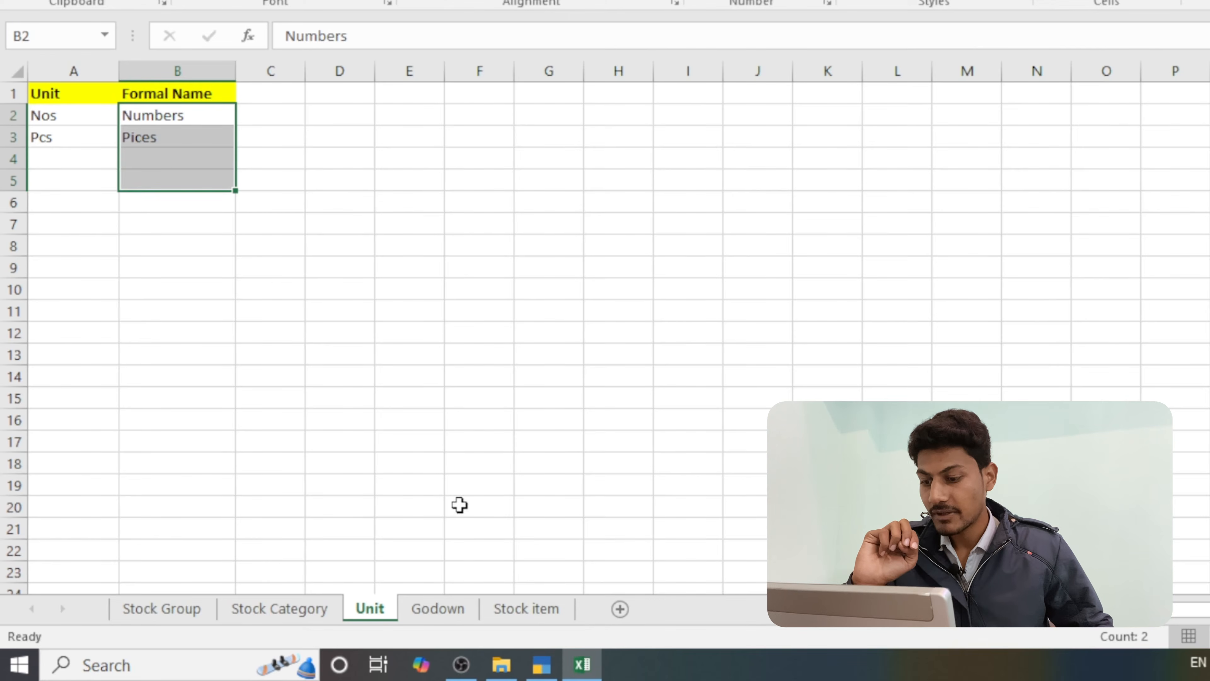
pyautogui.click(444, 611)
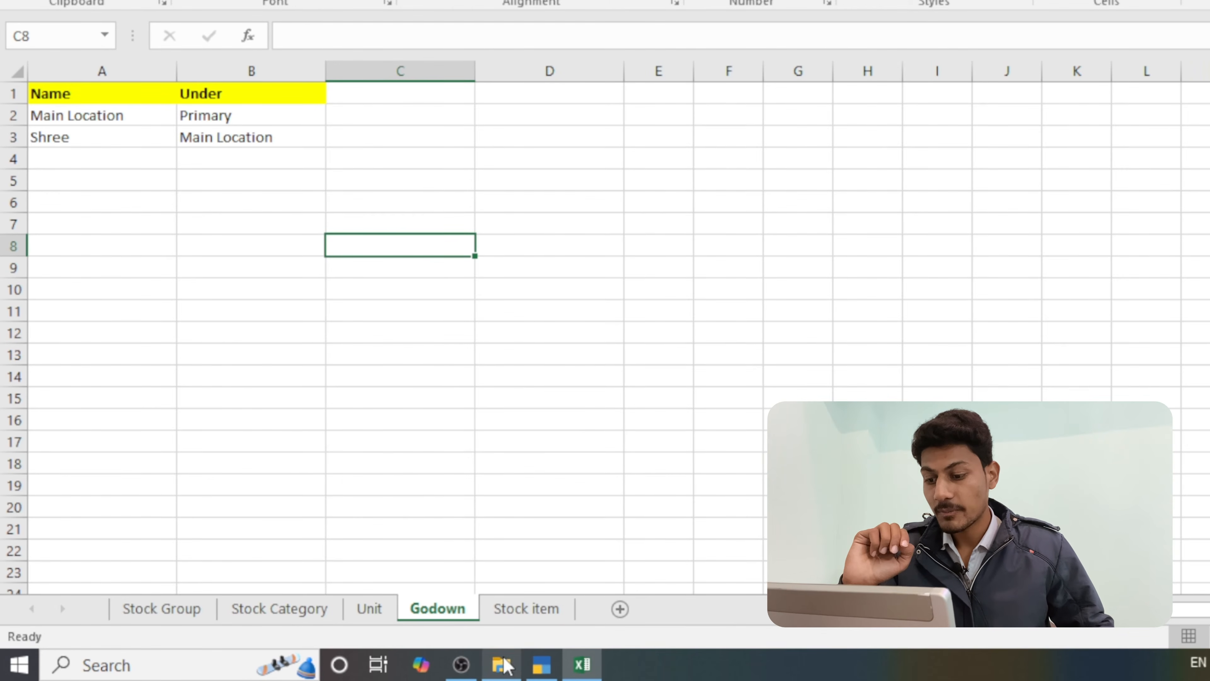
pyautogui.moveTo(68, 96); pyautogui.dragTo(227, 92)
pyautogui.click(210, 203)
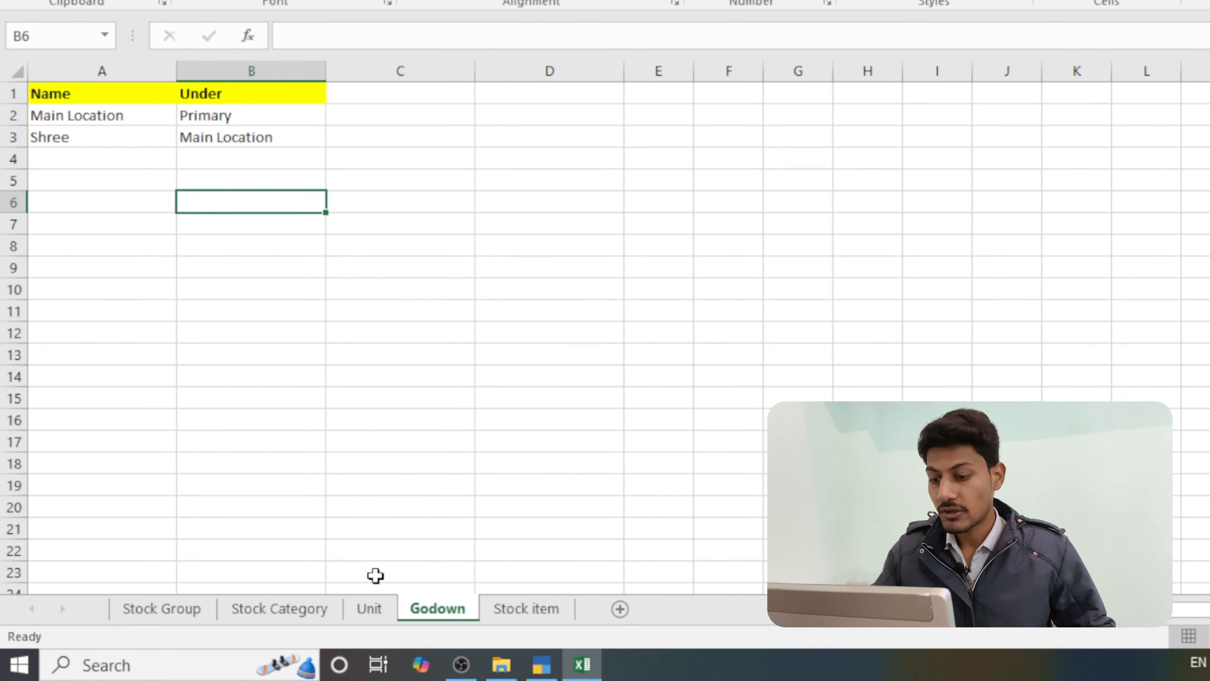
pyautogui.rightClick(425, 621)
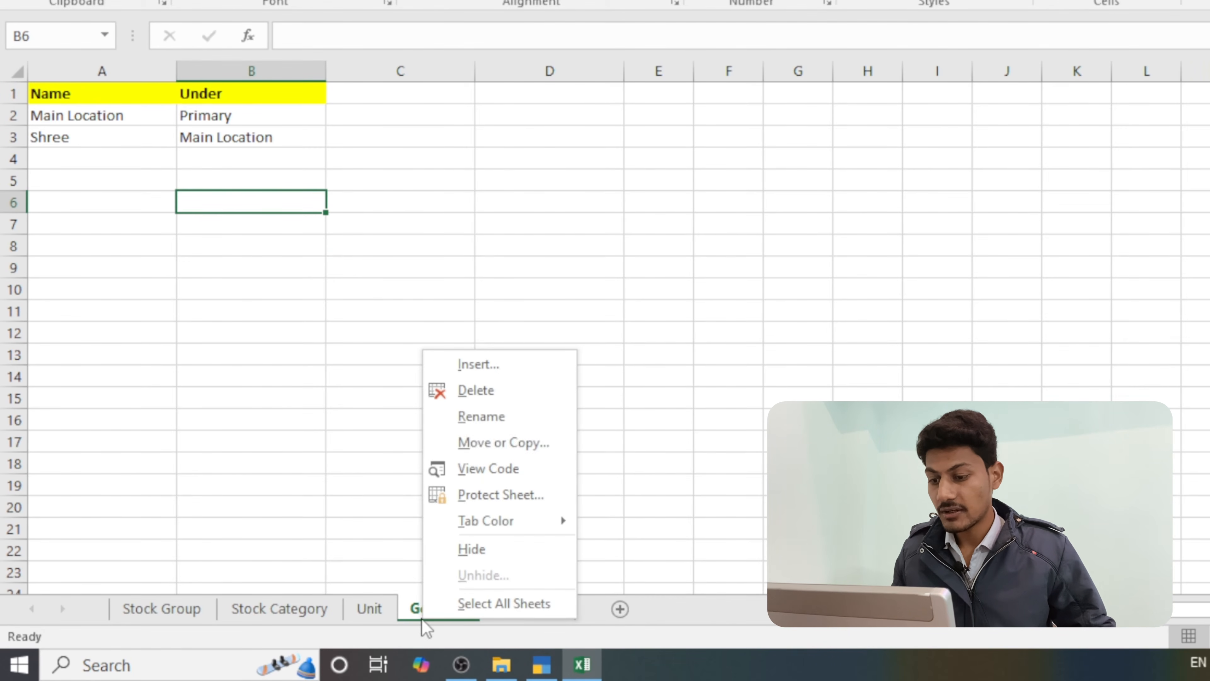
pyautogui.click(476, 418)
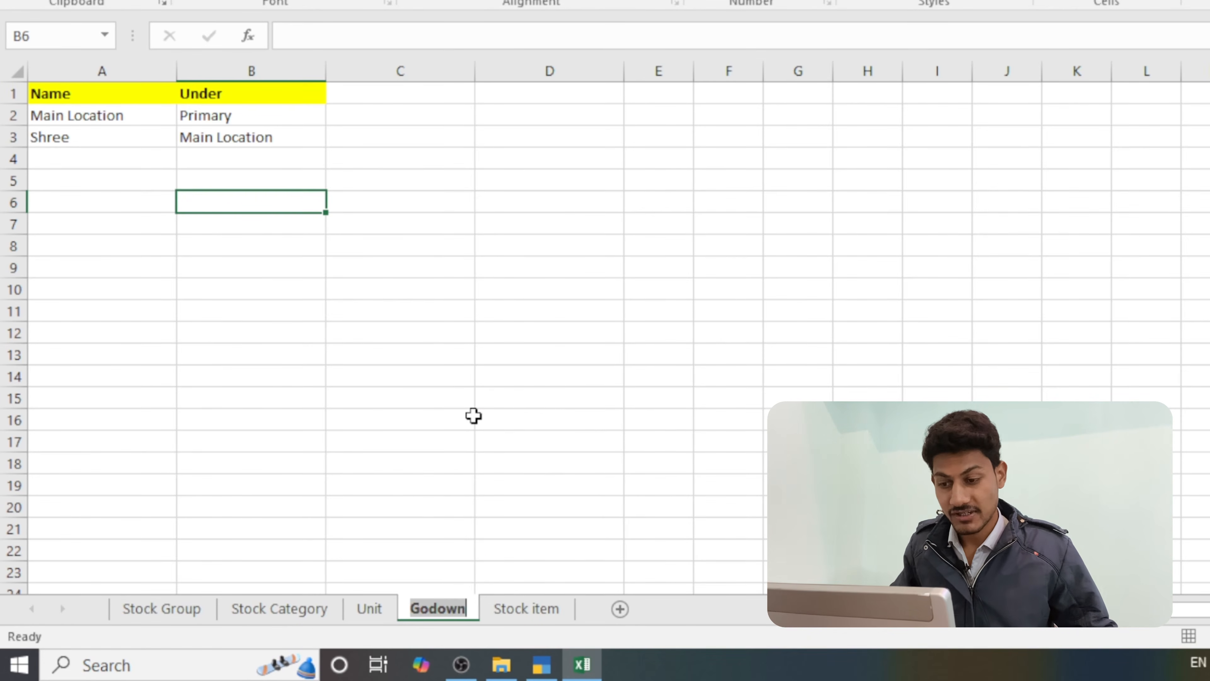
pyautogui.press('Return')
pyautogui.click(783, 275)
# Start a new masters mapping template in TallyPrime based on the Godown worksheet of stock items.xlsx.
pyautogui.click(542, 664)
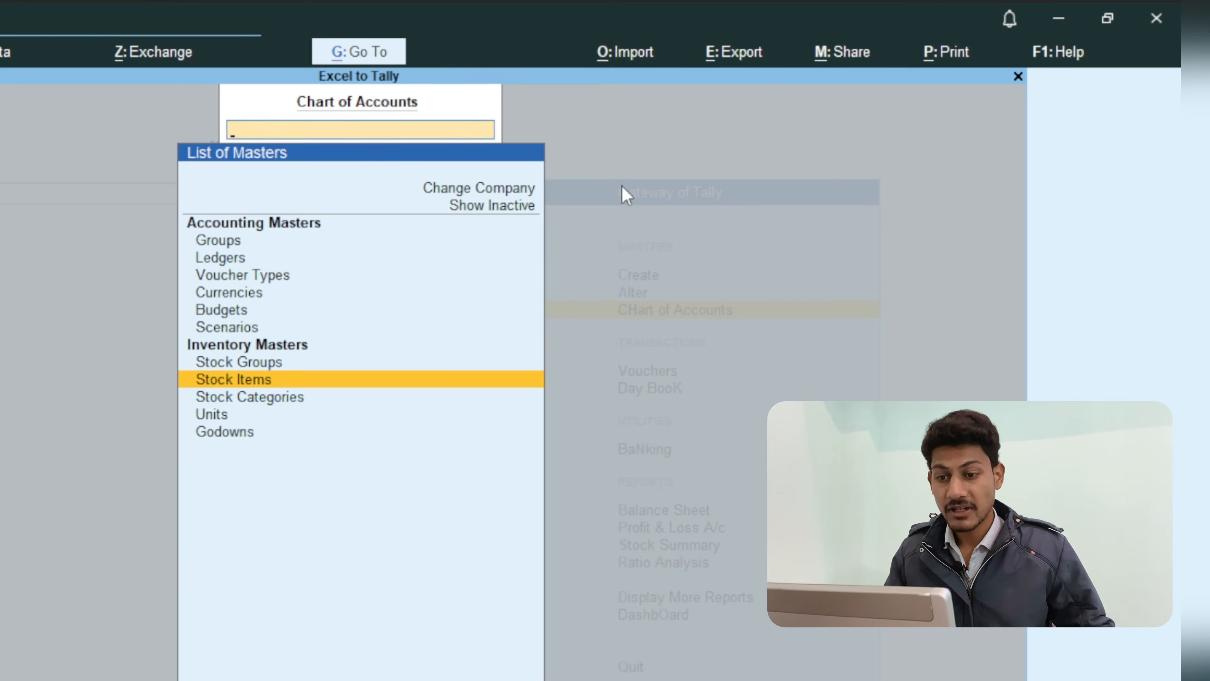
pyautogui.hotkey('alt', 'o')
pyautogui.click(658, 278)
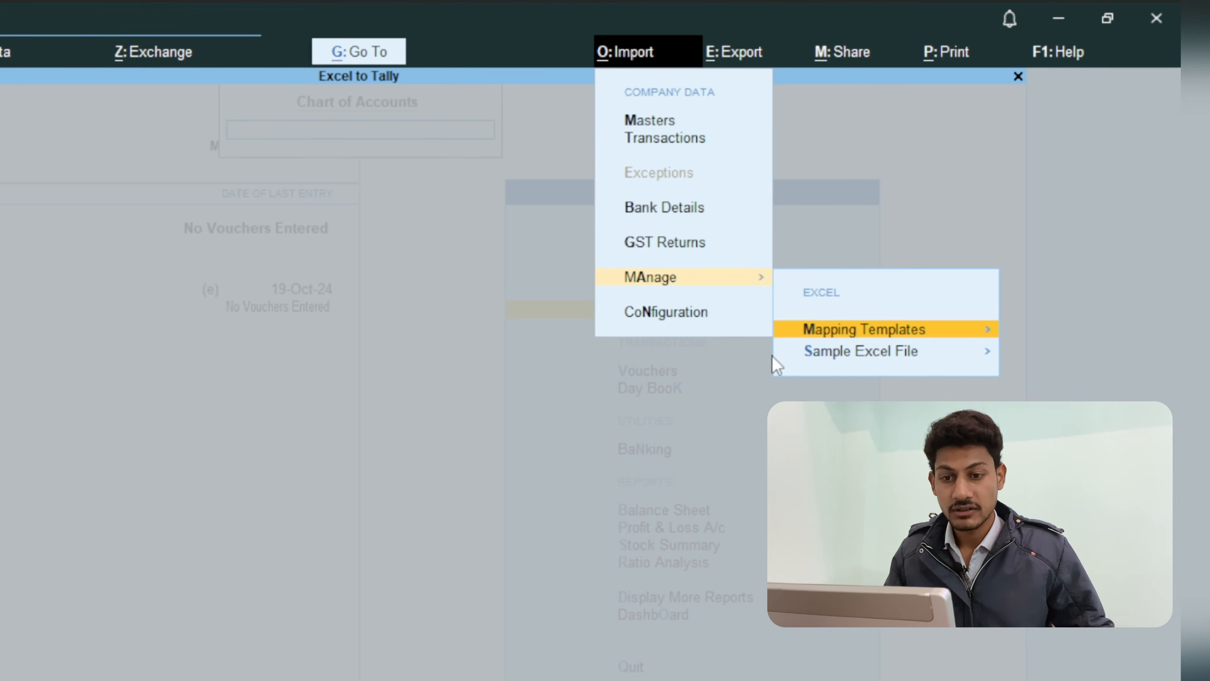
pyautogui.click(827, 329)
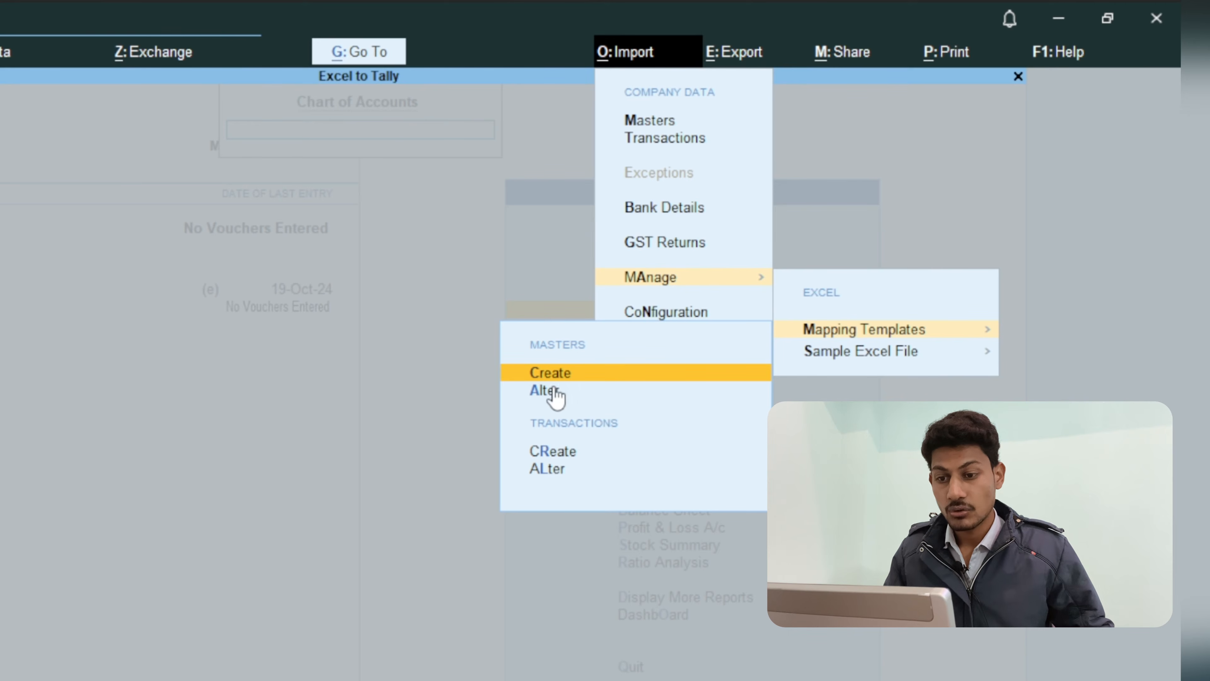
pyautogui.click(553, 378)
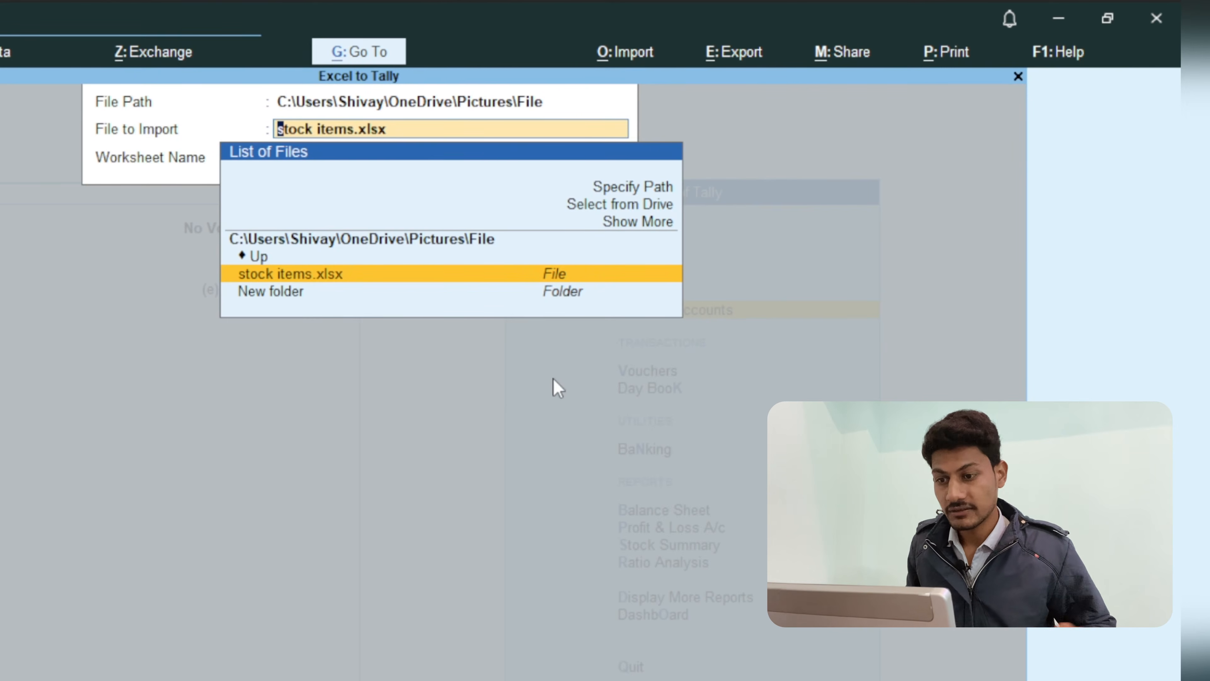
pyautogui.press('Return')
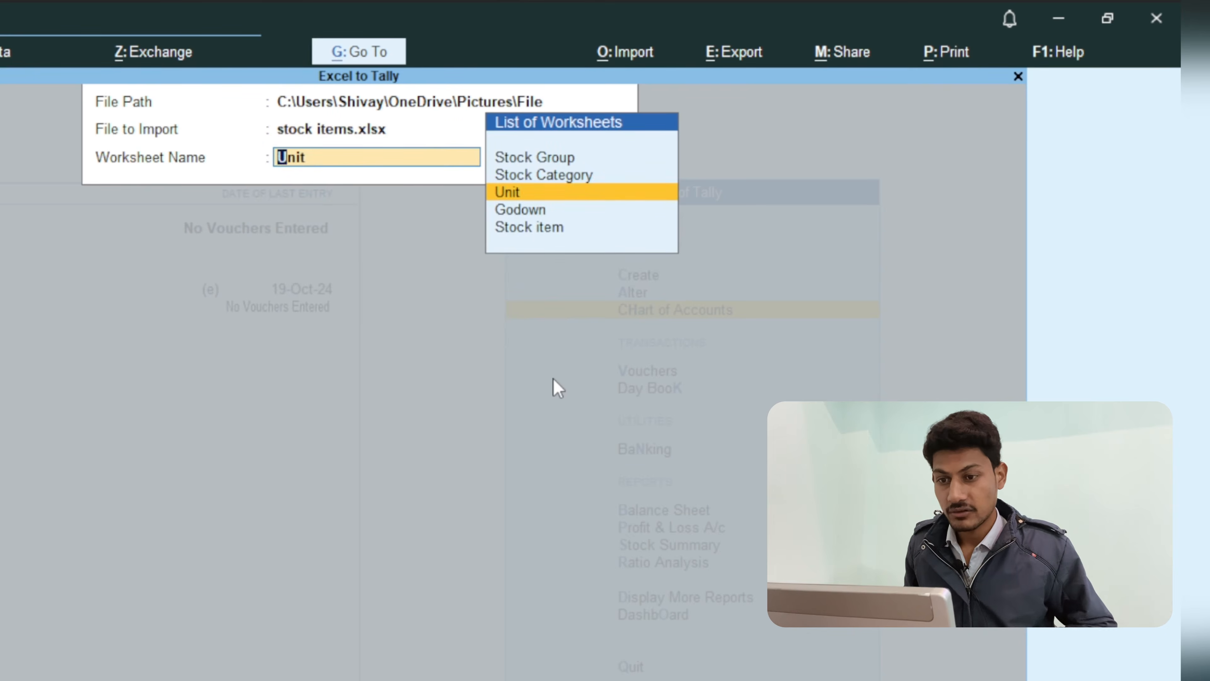
pyautogui.press('Down')
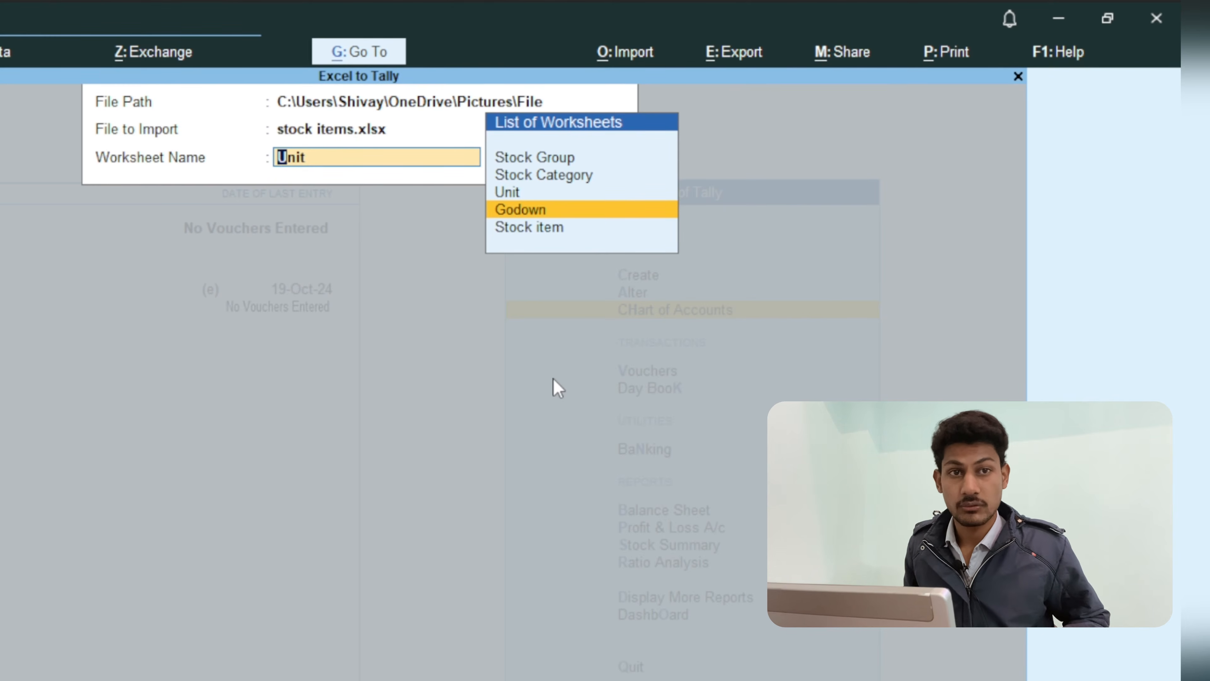
pyautogui.press('Return')
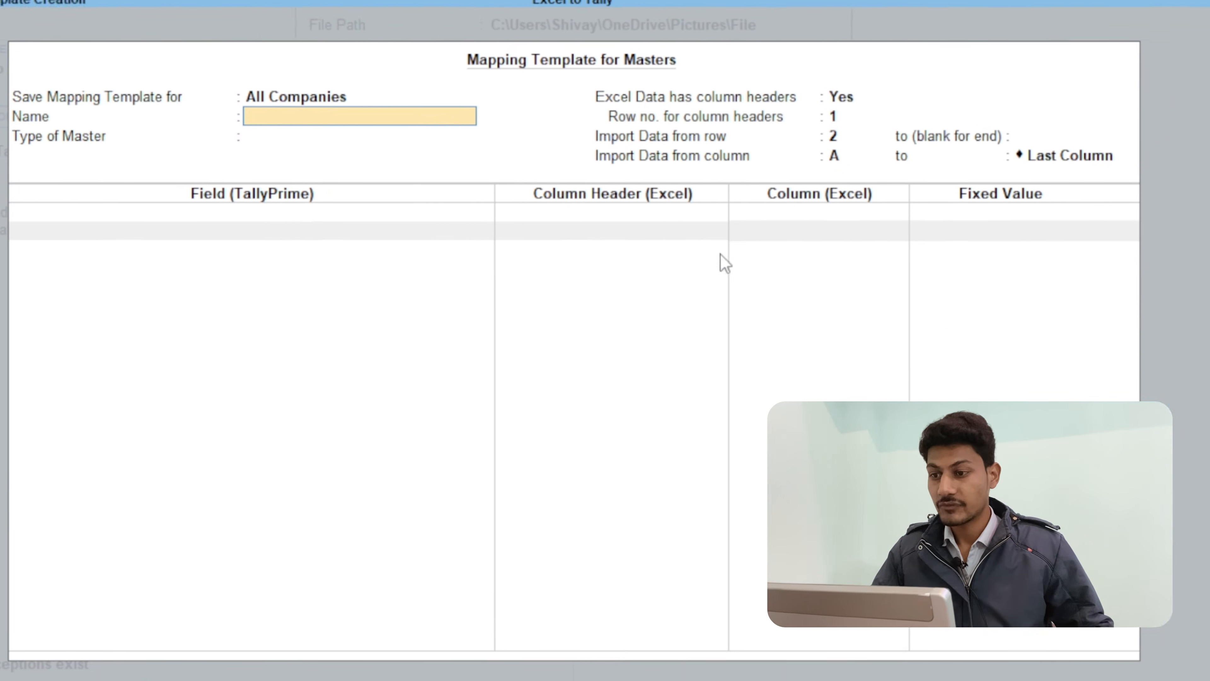
# Name the mapping template Godown 11 and set its type of master to Godown/Location.
pyautogui.write('Godown 11')
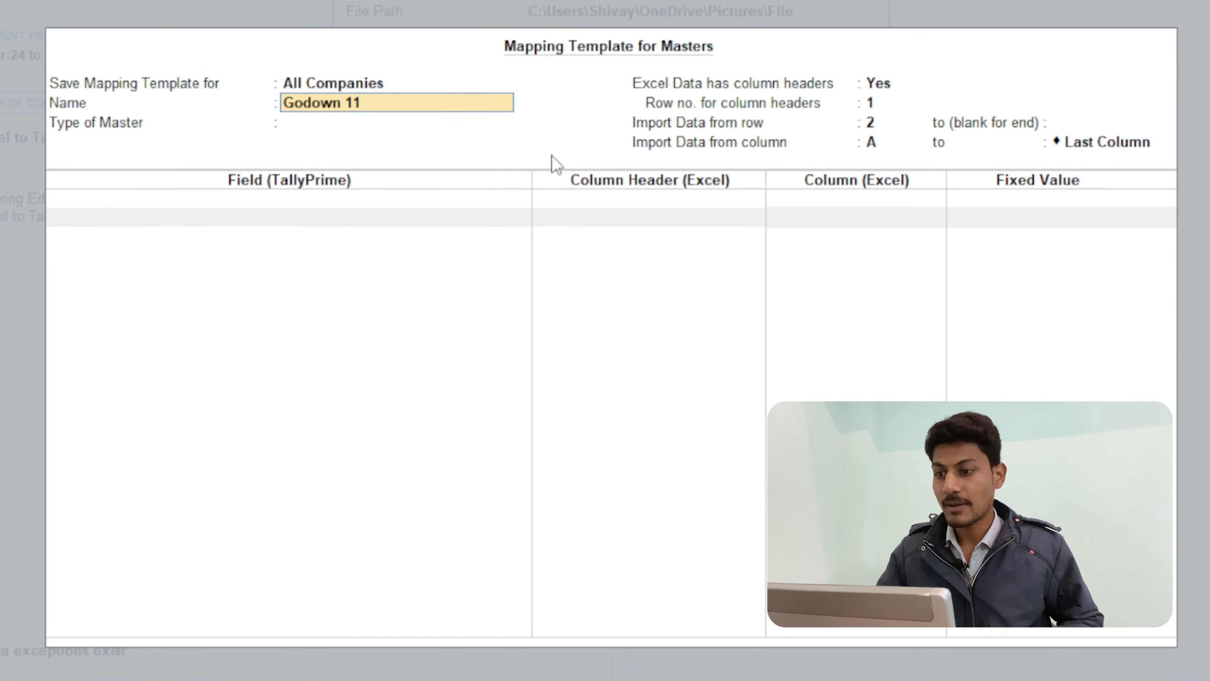
pyautogui.press('Return')
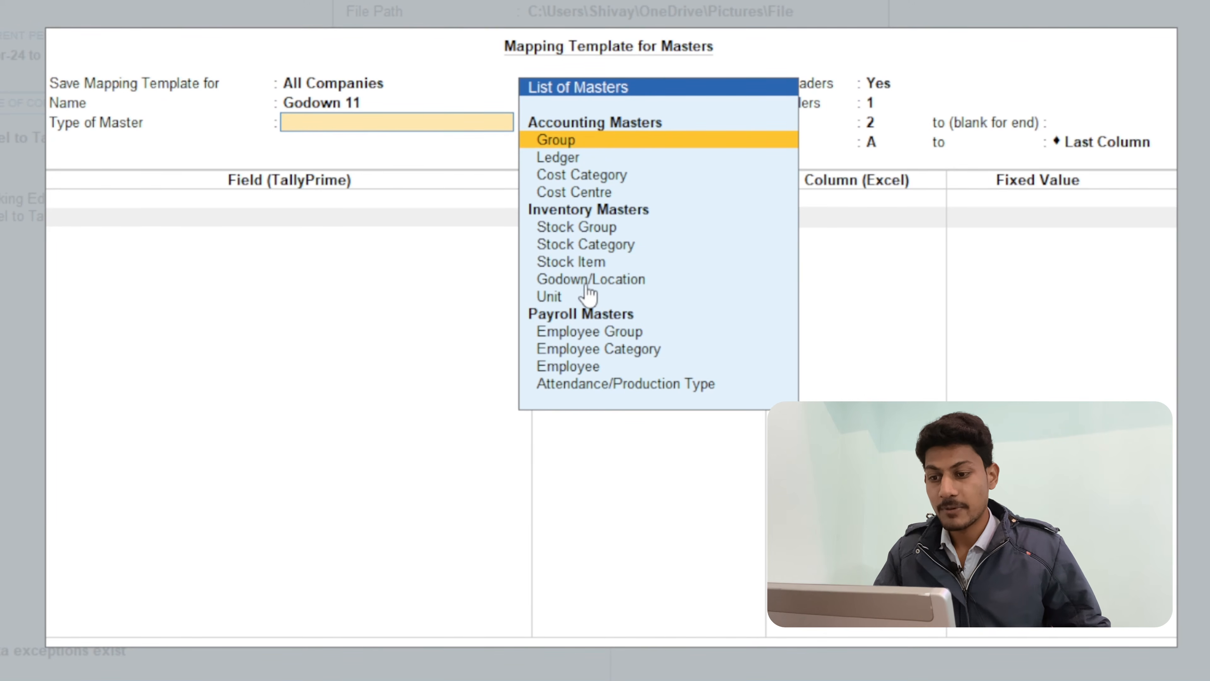
pyautogui.click(606, 286)
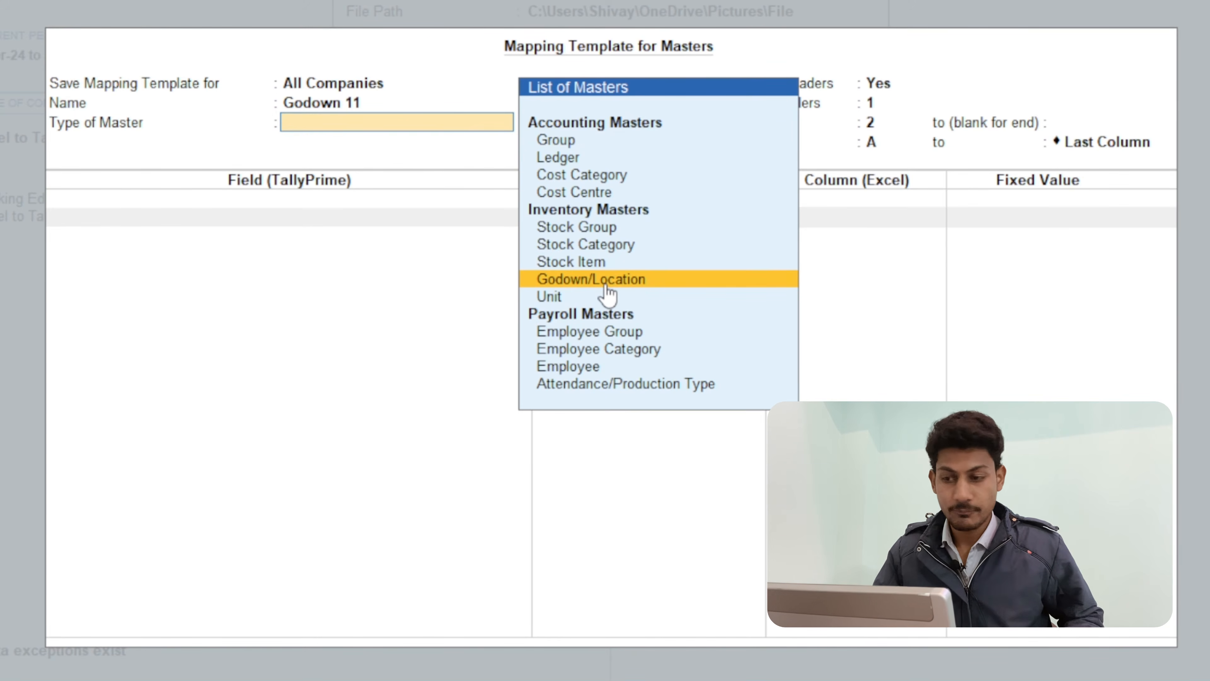
pyautogui.click(606, 285)
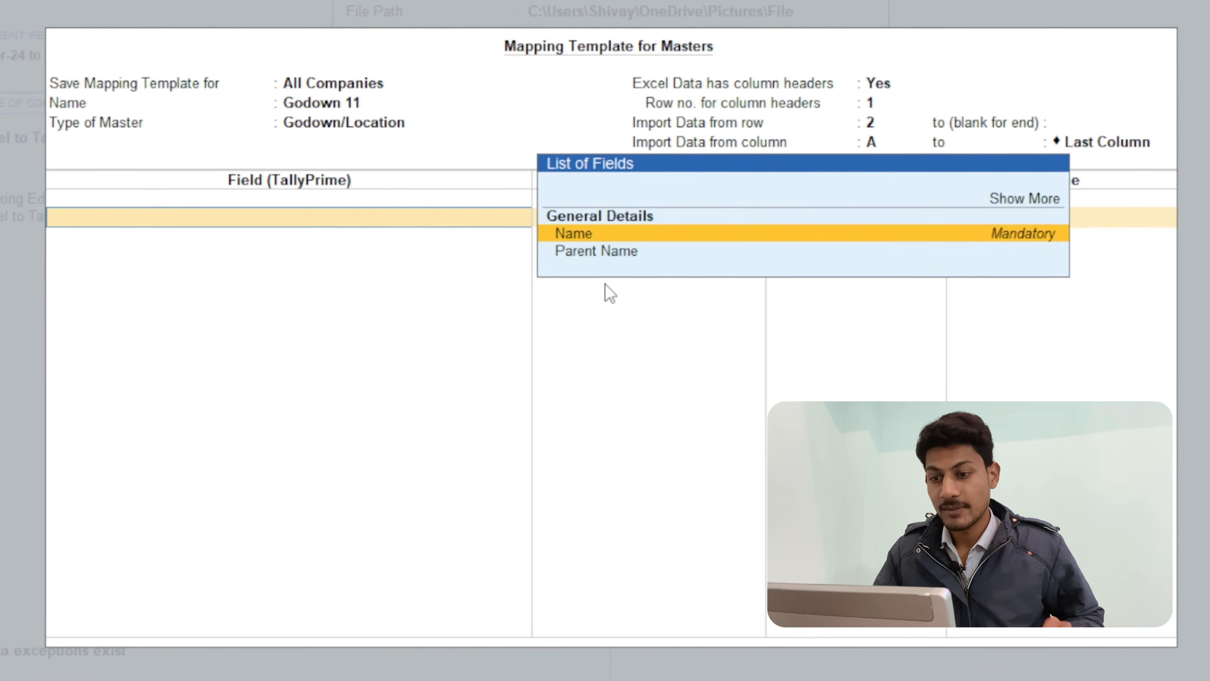
# Map the Name field to the Name column header, and save the Godown 11 template after checking the Godown data in Excel.
pyautogui.press('Return')
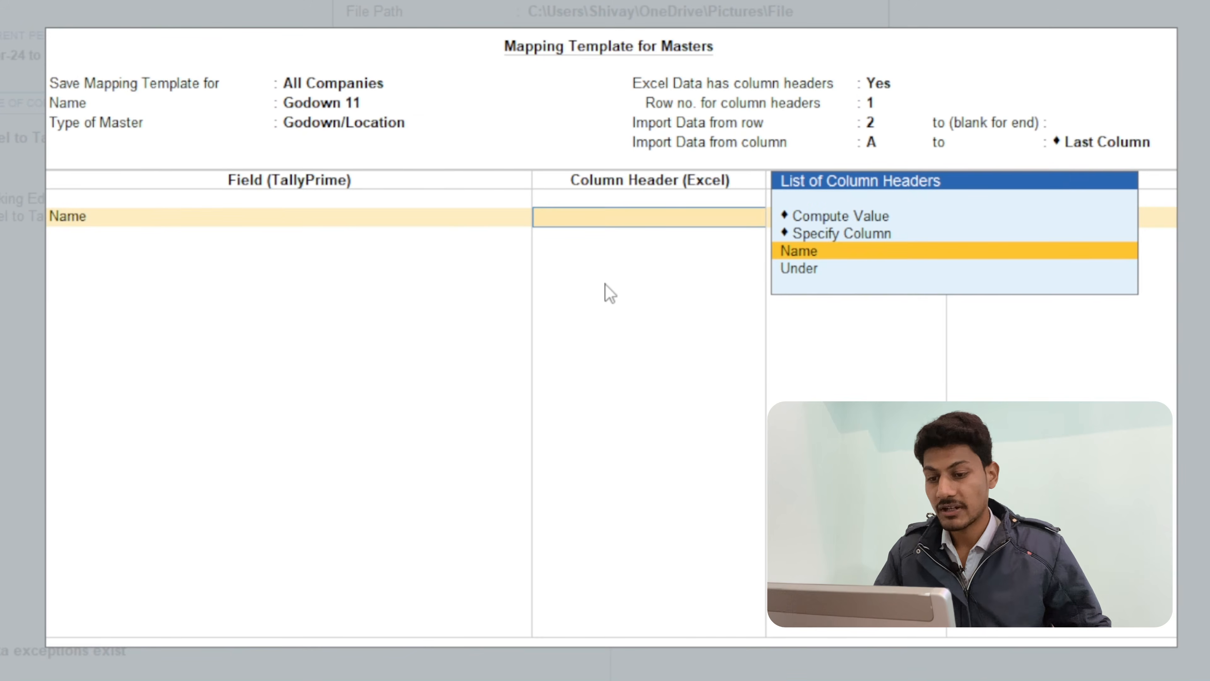
pyautogui.press('Return')
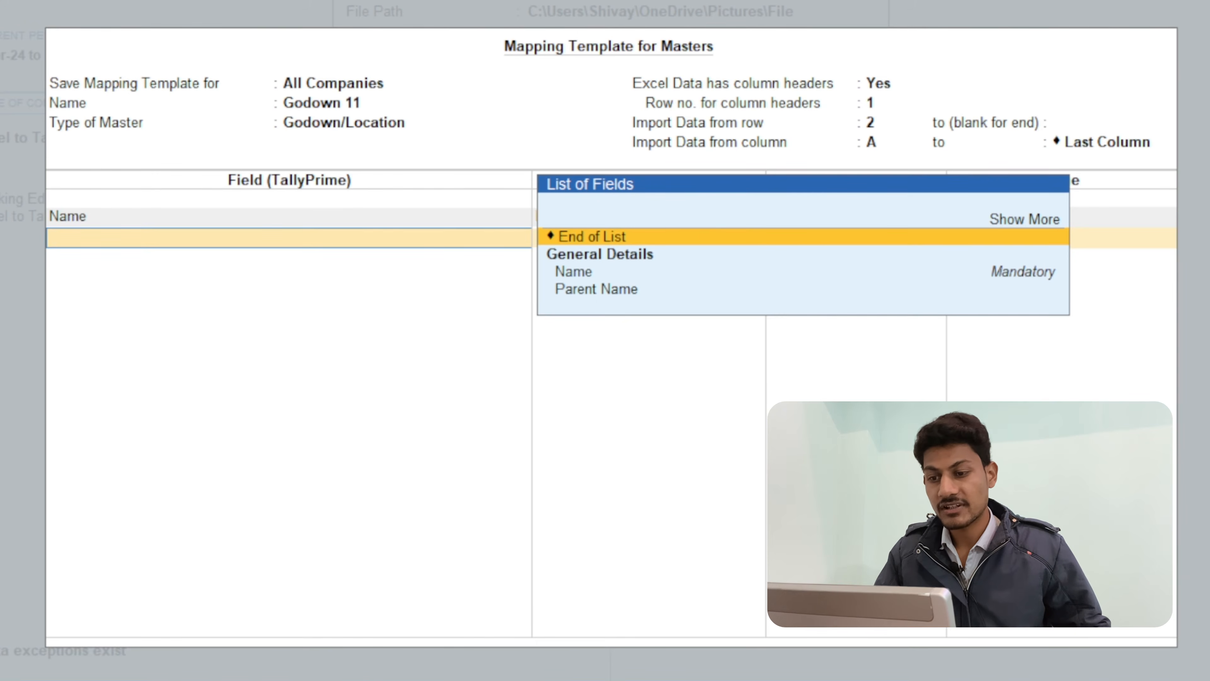
pyautogui.click(536, 679)
pyautogui.moveTo(267, 170); pyautogui.dragTo(265, 312)
pyautogui.click(389, 248)
pyautogui.moveTo(241, 180); pyautogui.dragTo(246, 198)
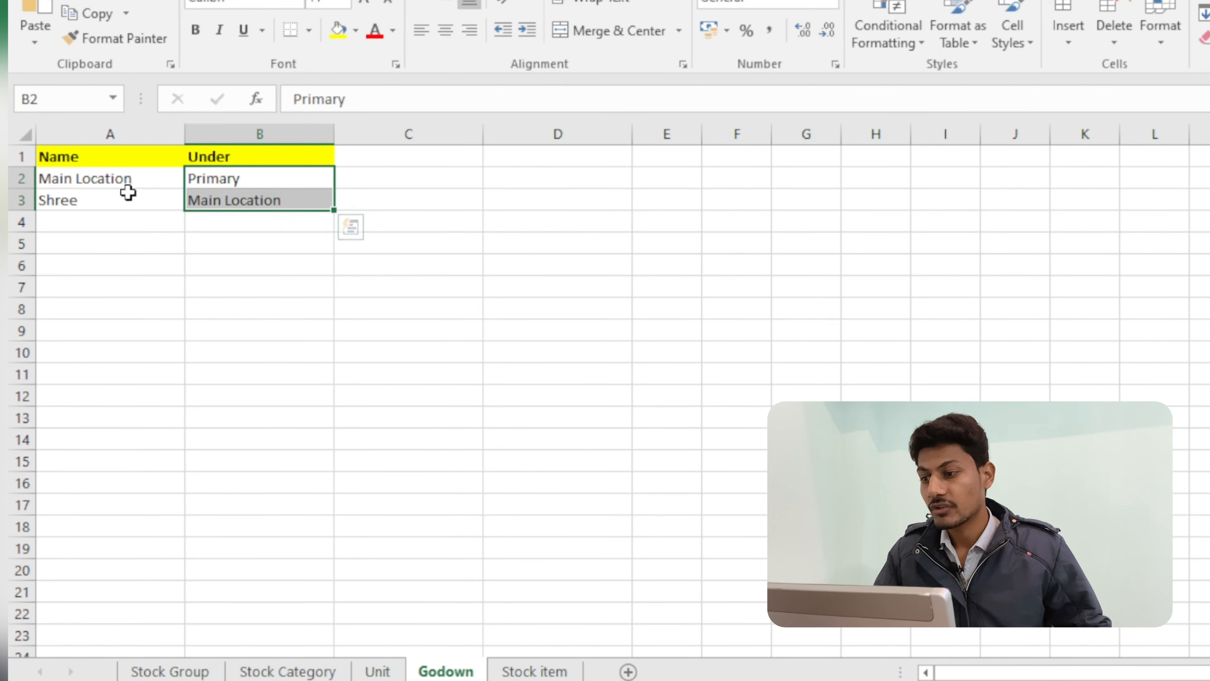
pyautogui.moveTo(111, 180); pyautogui.dragTo(109, 224)
pyautogui.click(292, 220)
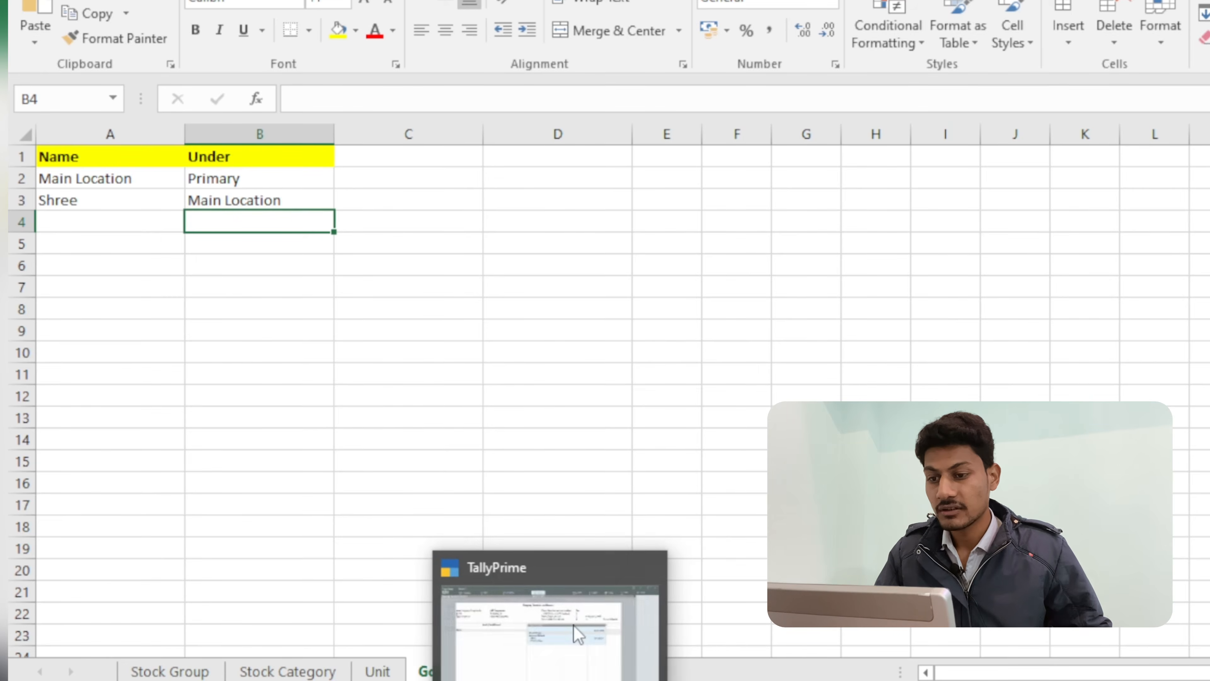
pyautogui.click(574, 629)
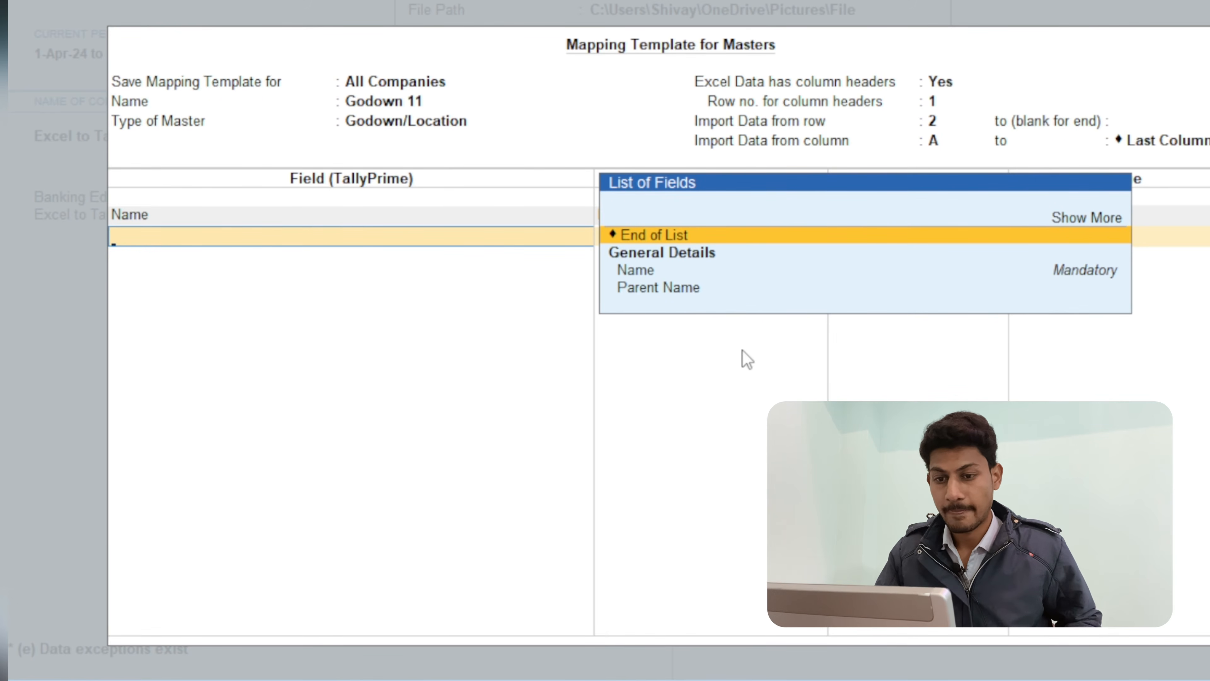
pyautogui.press('Return')
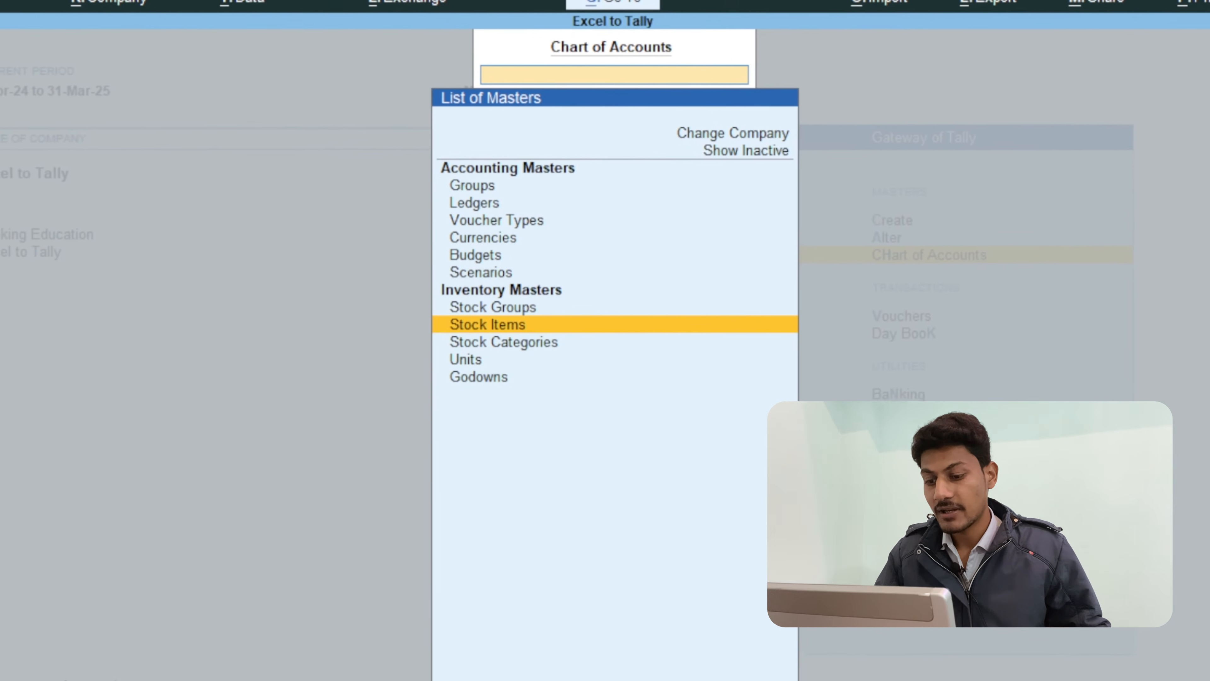
# Review the item data in the Stock item worksheet in Excel, and switch back to TallyPrime.
pyautogui.click(639, 679)
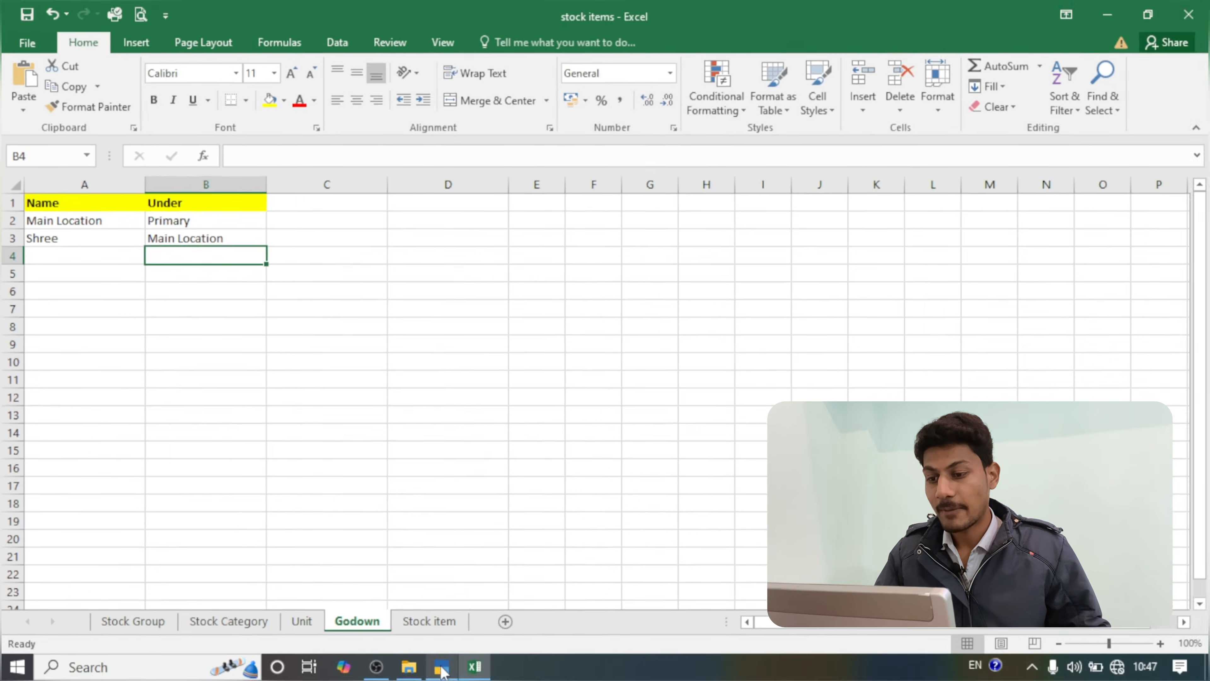
pyautogui.click(441, 667)
pyautogui.click(411, 667)
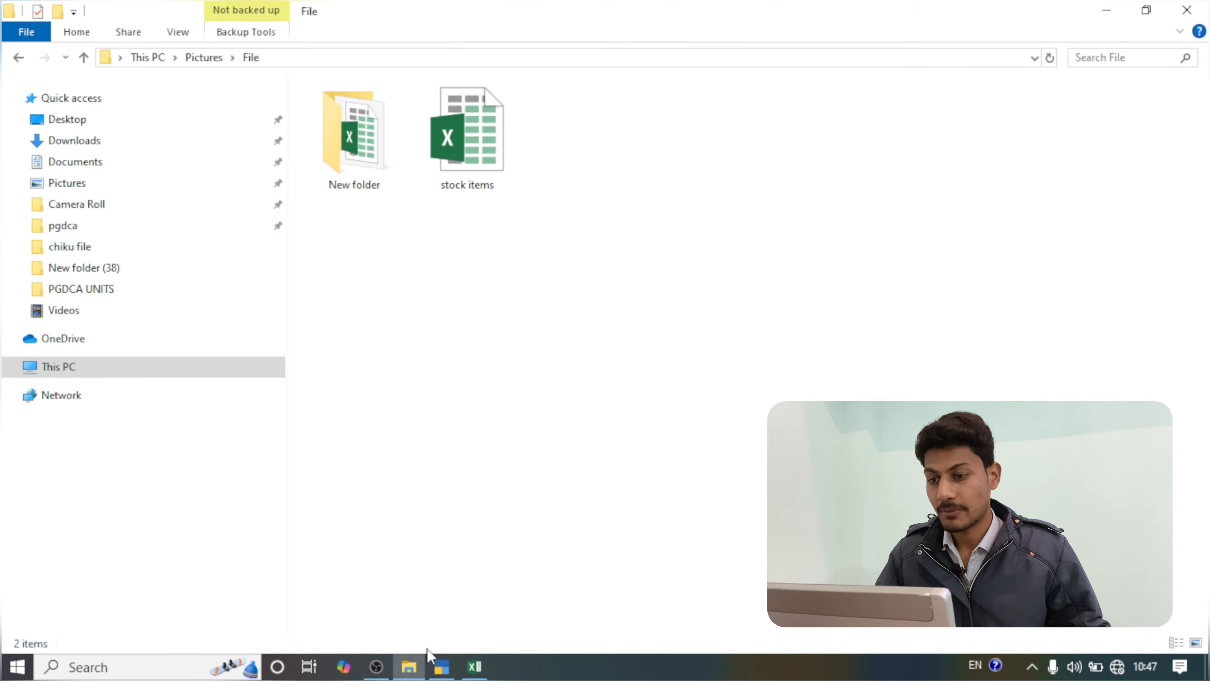
pyautogui.click(463, 667)
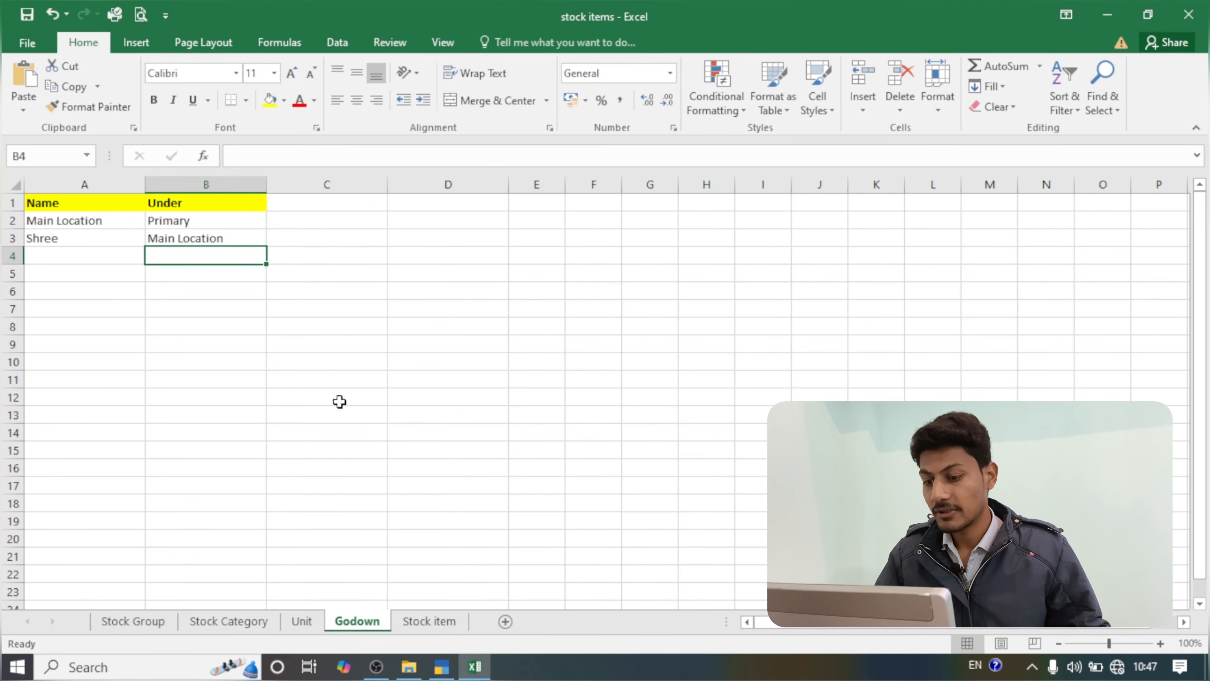
pyautogui.click(424, 621)
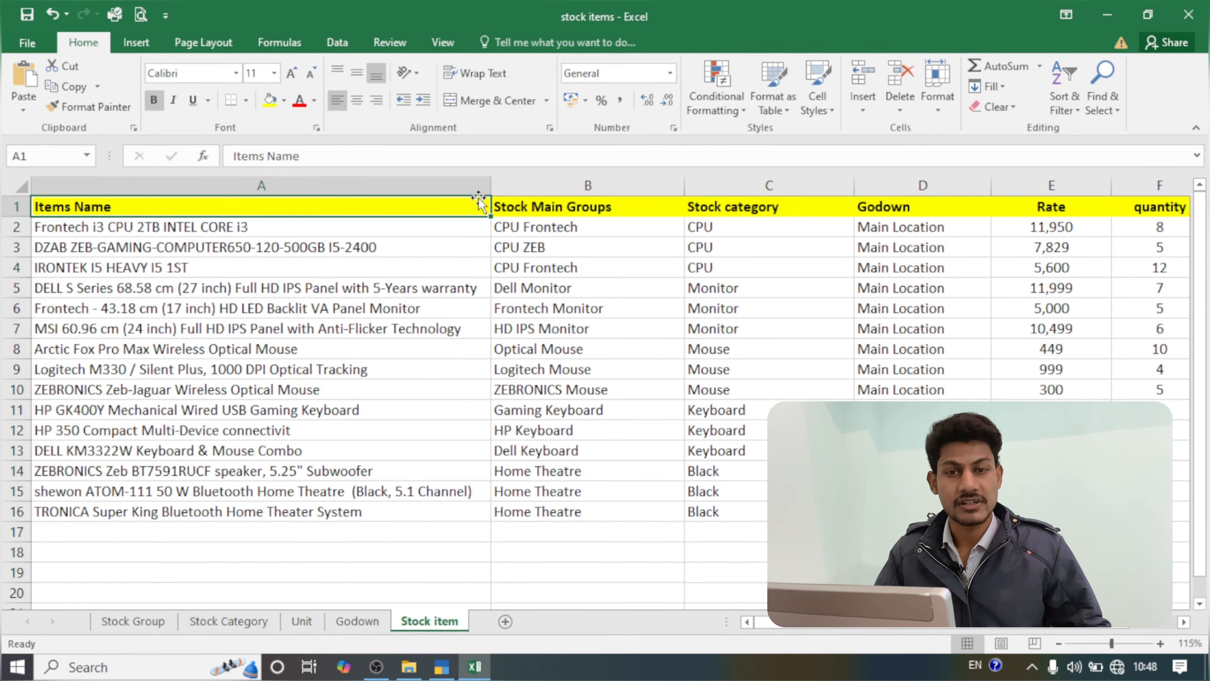
pyautogui.click(441, 667)
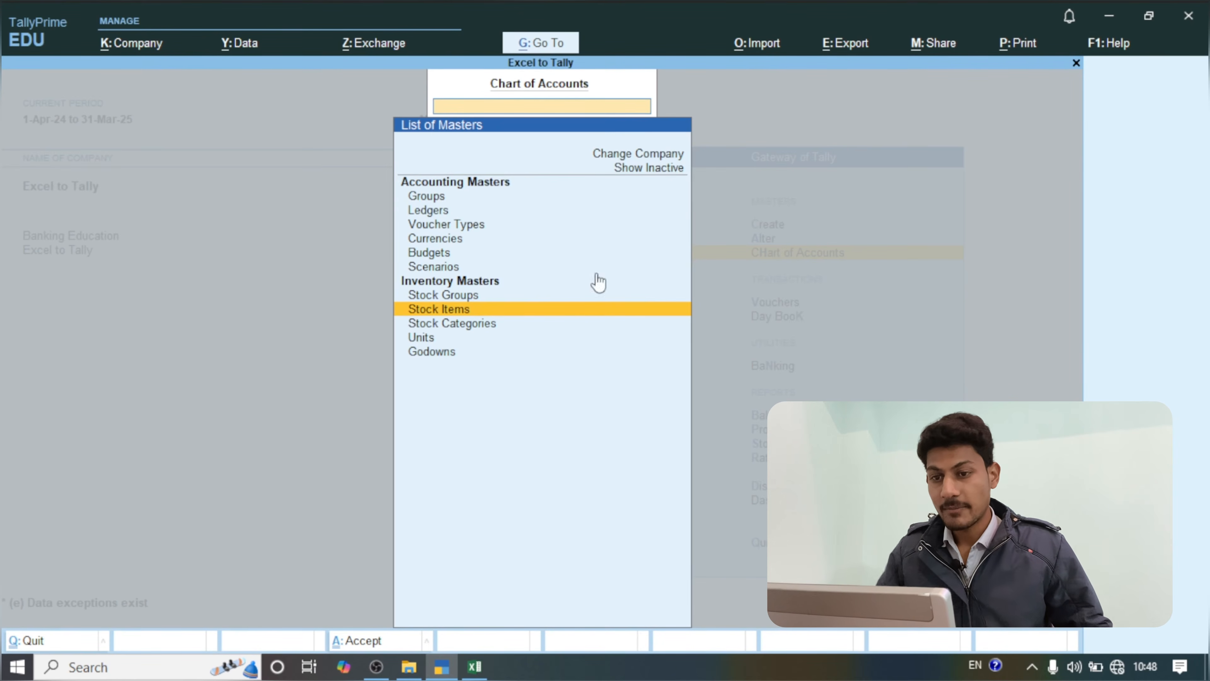
pyautogui.click(748, 45)
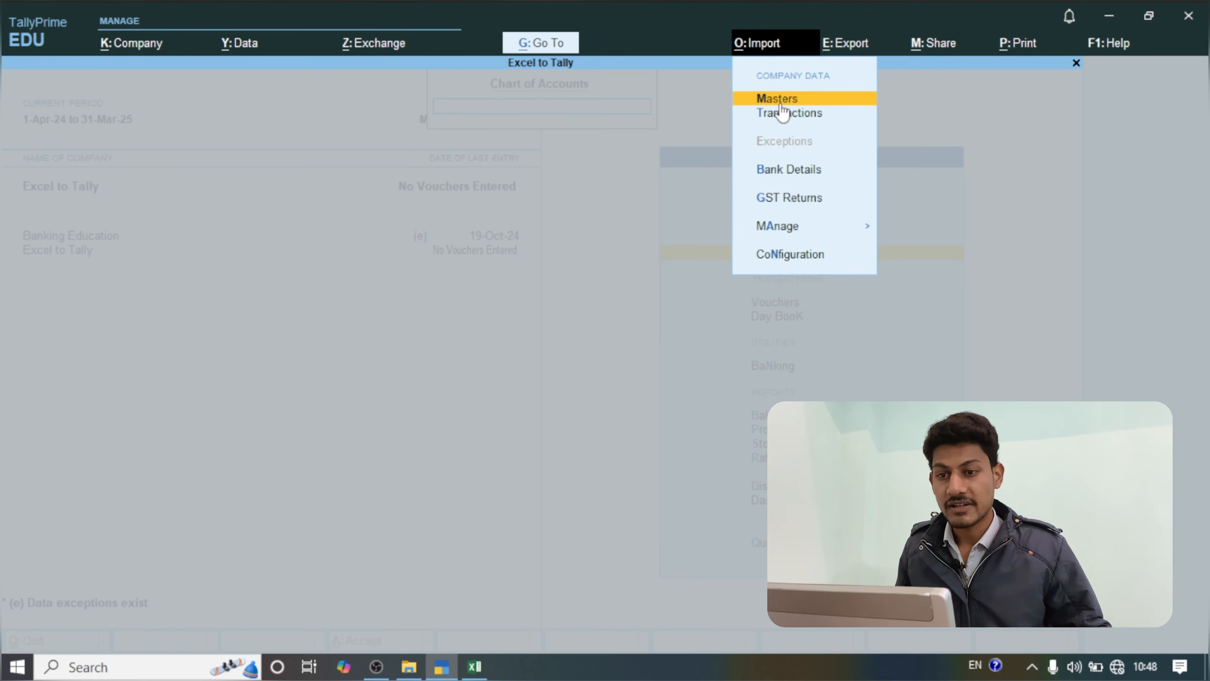
pyautogui.press('Escape')
pyautogui.press('Escape')
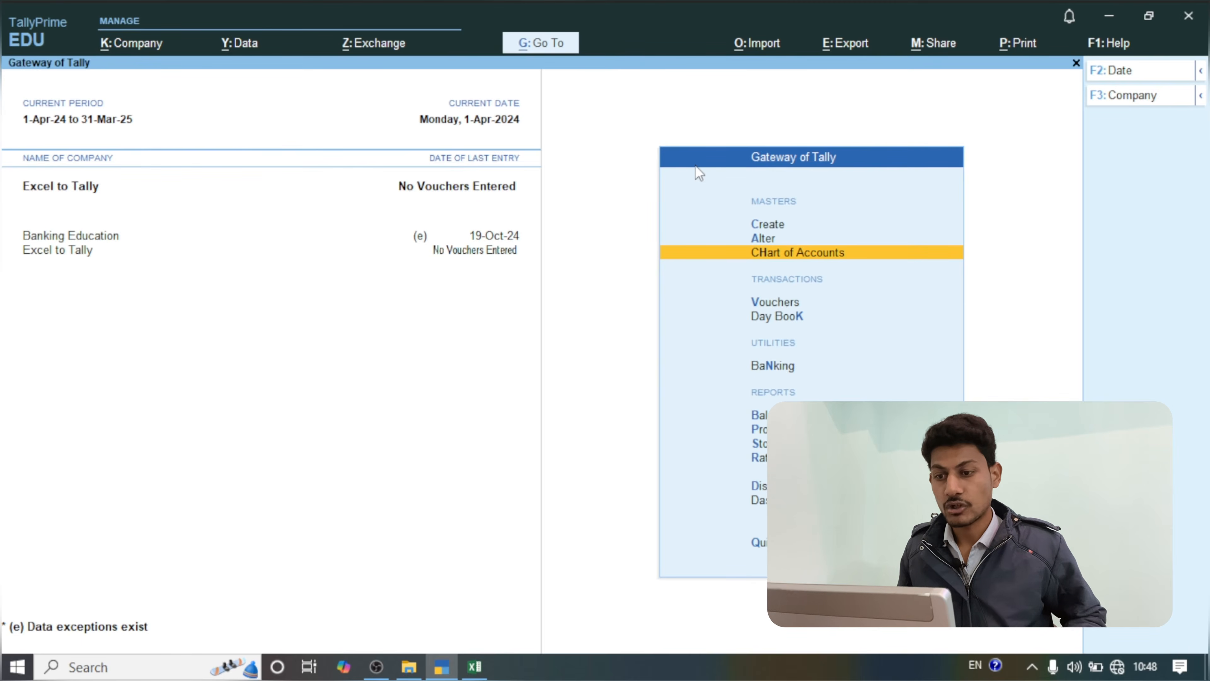
# Open the chart of accounts and examine the list of stock groups under Inventory Masters.
pyautogui.press('Return')
pyautogui.press('Down')
pyautogui.press('Down')
pyautogui.press('Down')
pyautogui.press('Down')
pyautogui.press('Down')
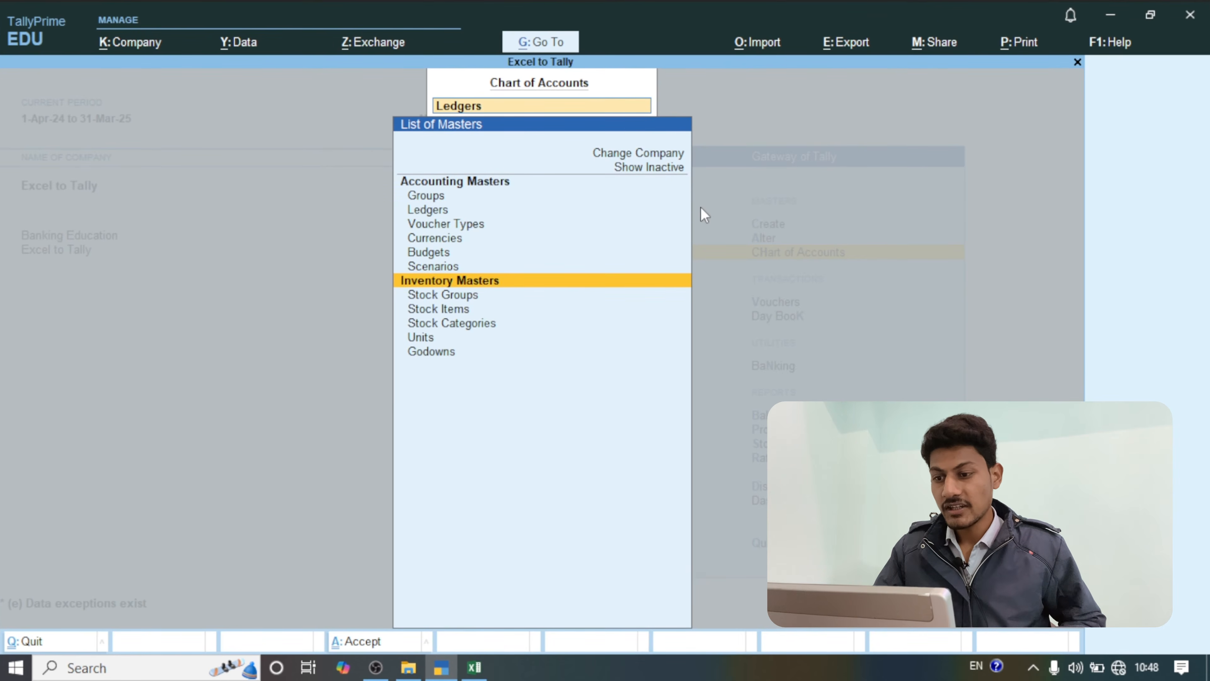
pyautogui.press('Down')
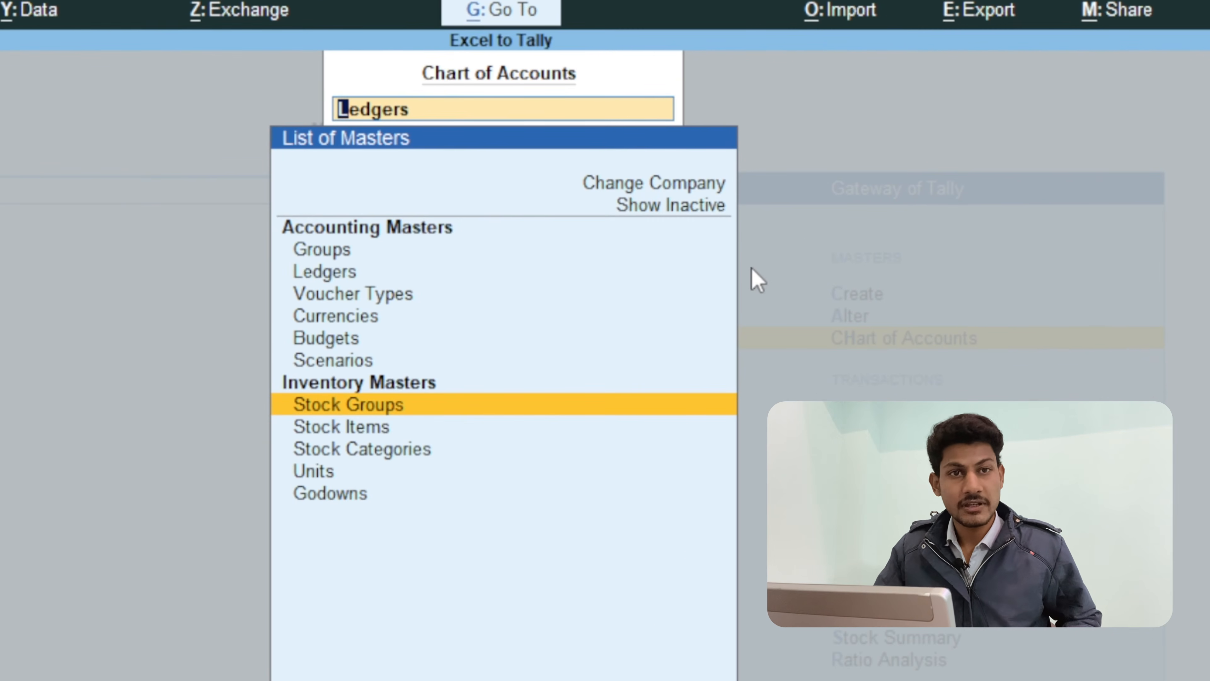
pyautogui.press('Return')
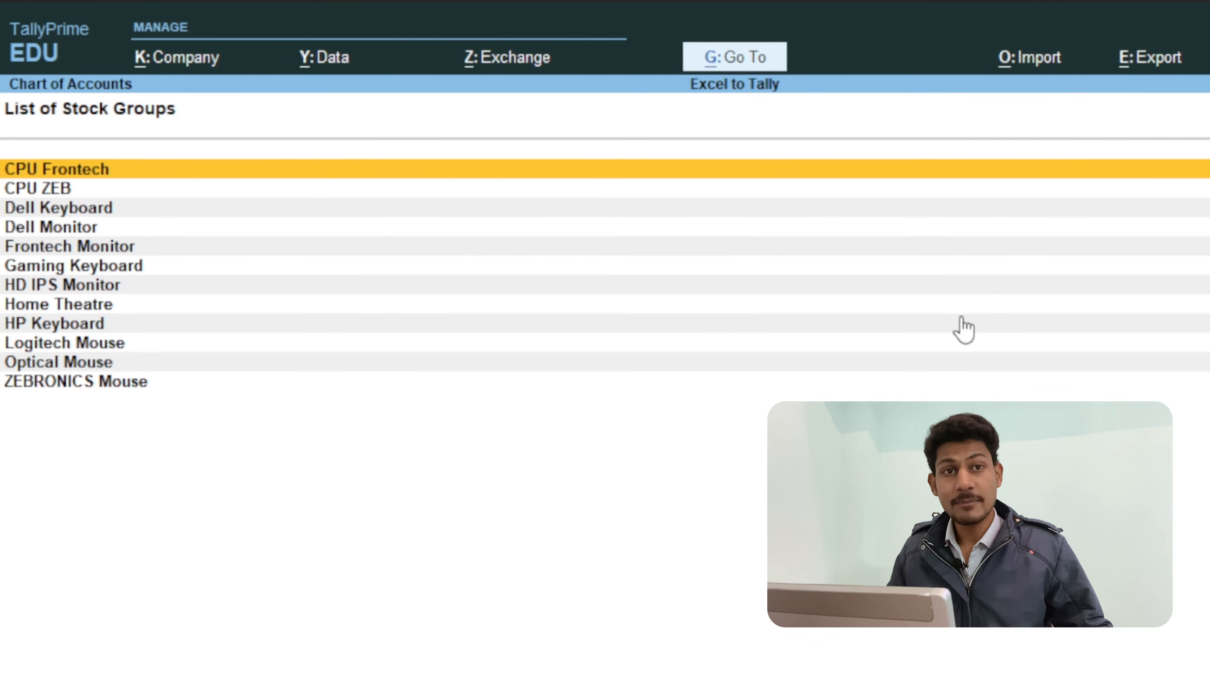
pyautogui.press('Escape')
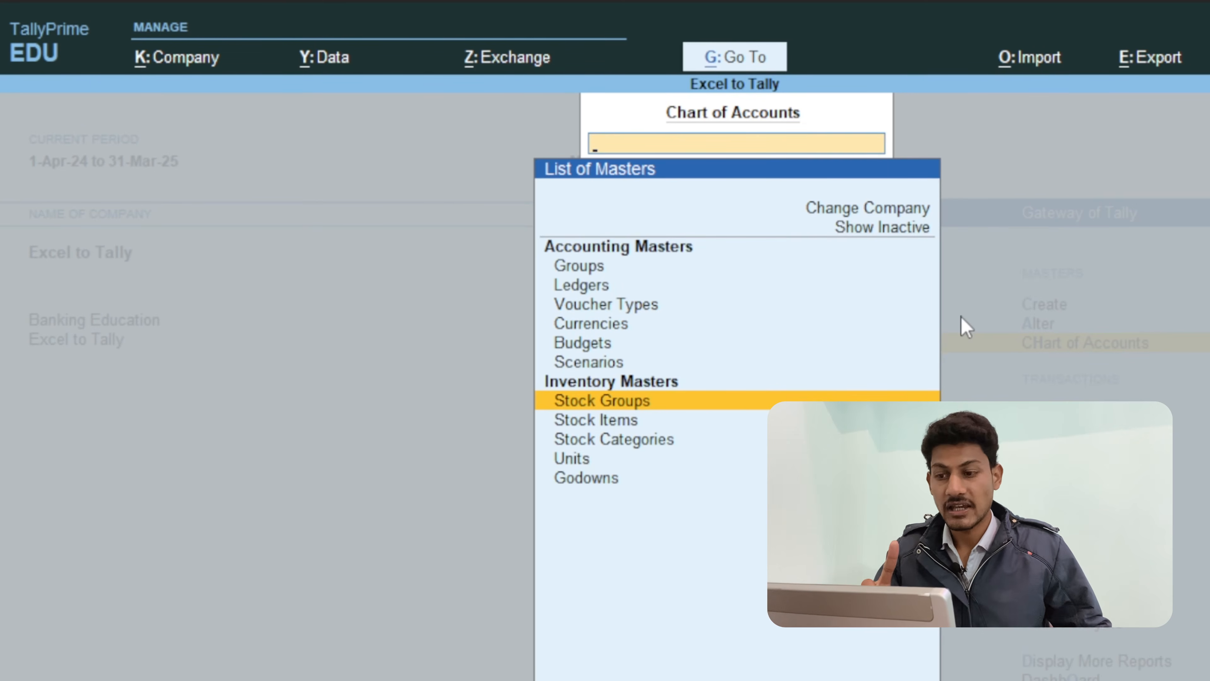
# Examine the lists of stock items and stock categories in the chart of accounts.
pyautogui.press('Down')
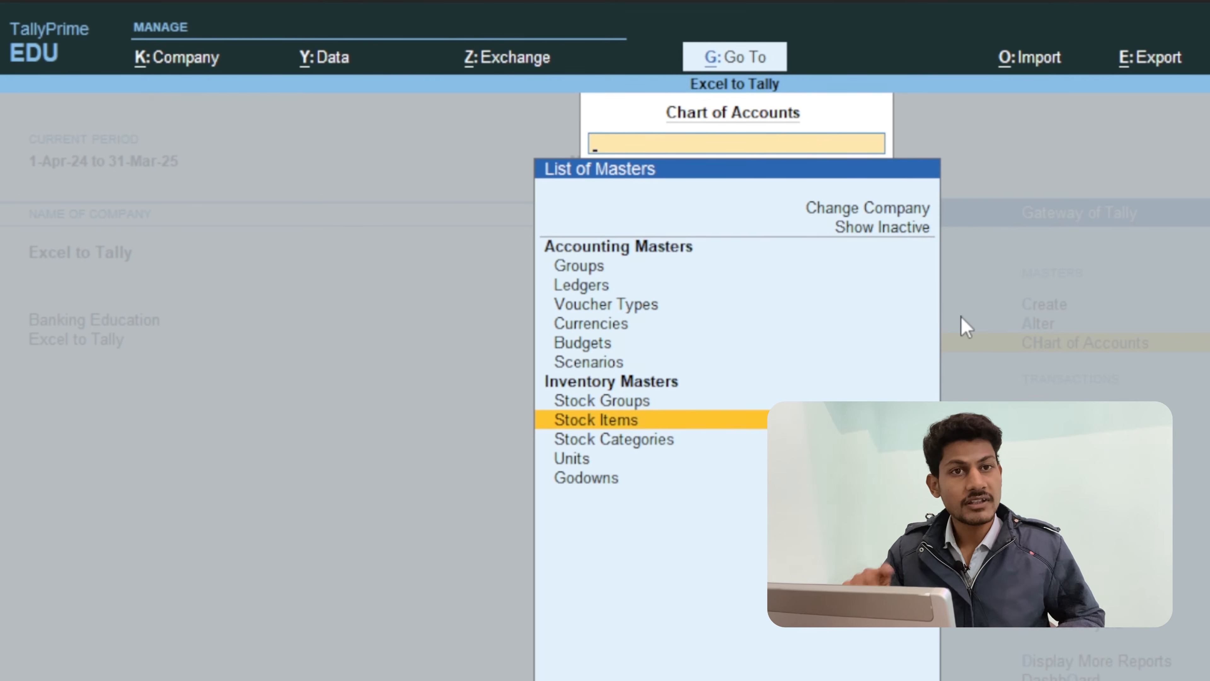
pyautogui.press('Return')
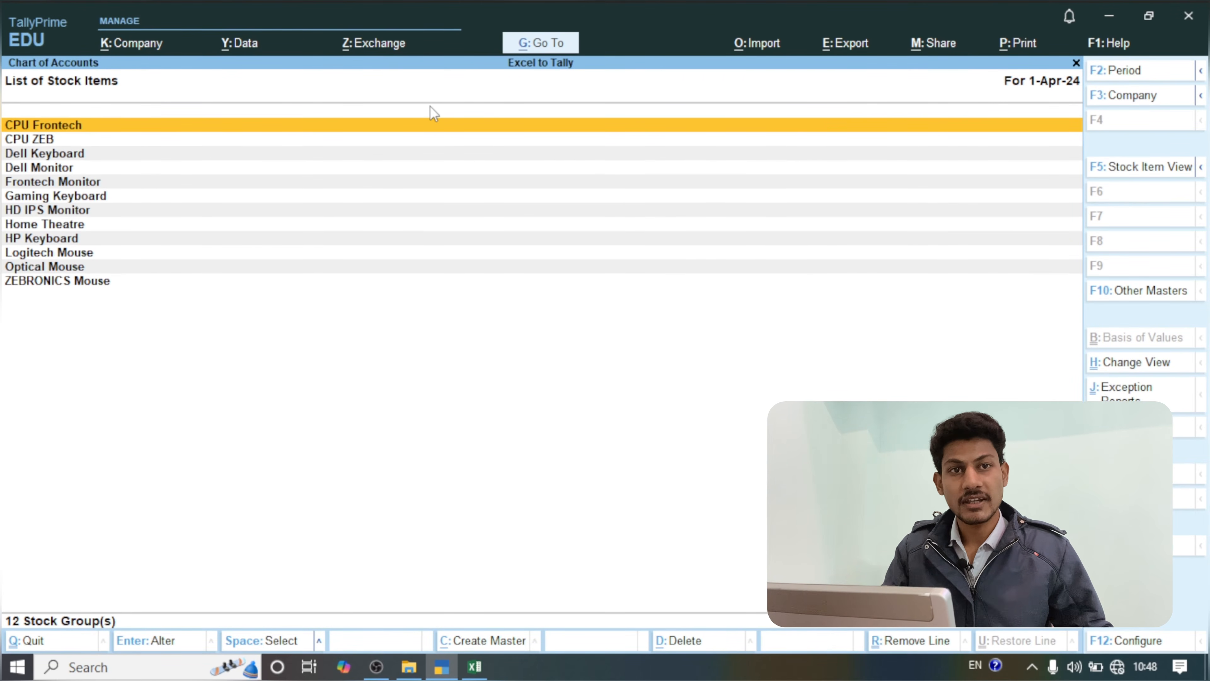
pyautogui.press('Escape')
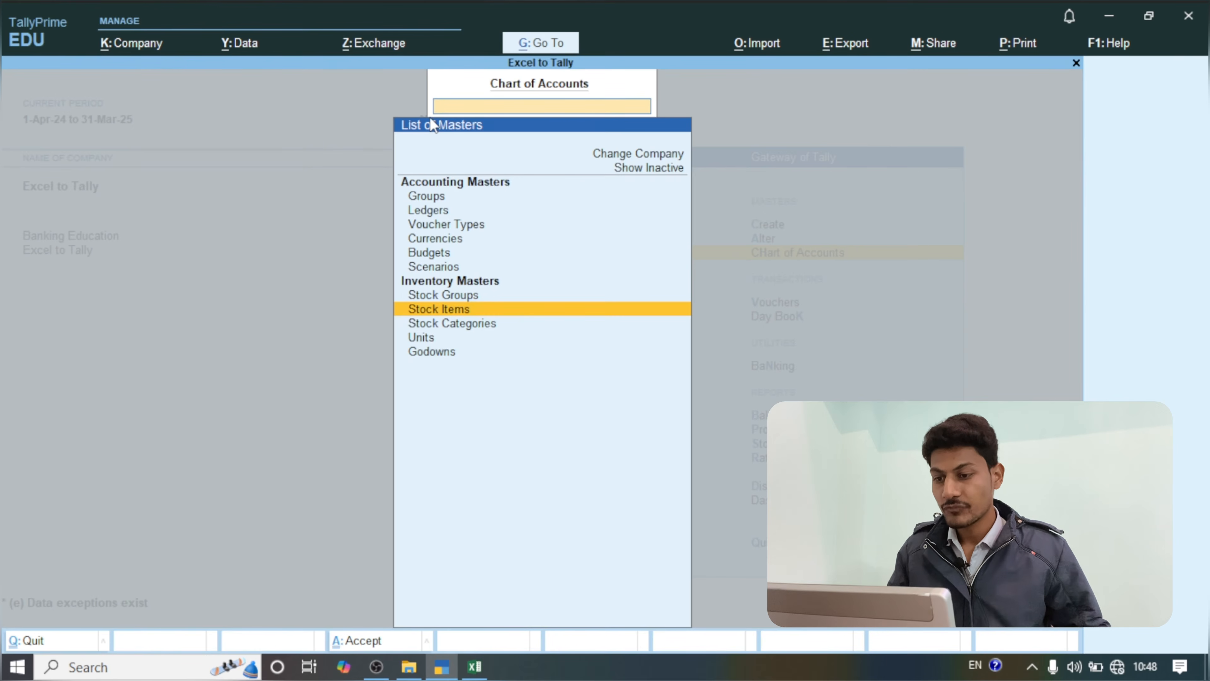
pyautogui.press('Down')
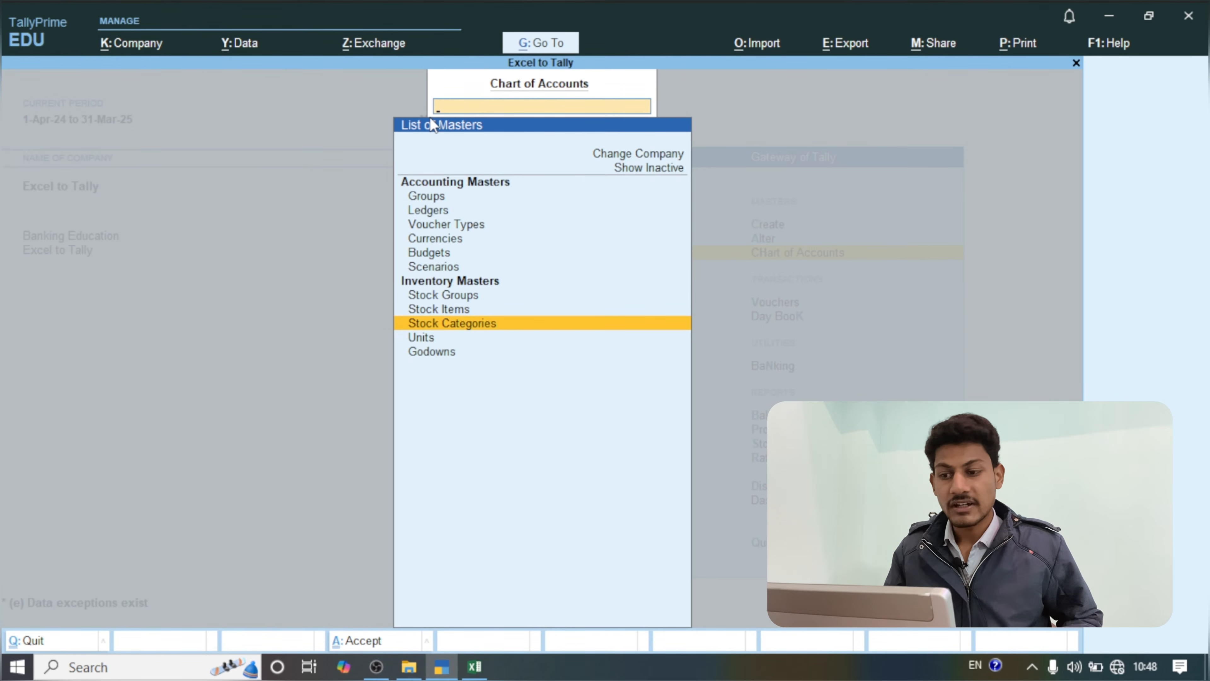
pyautogui.press('Return')
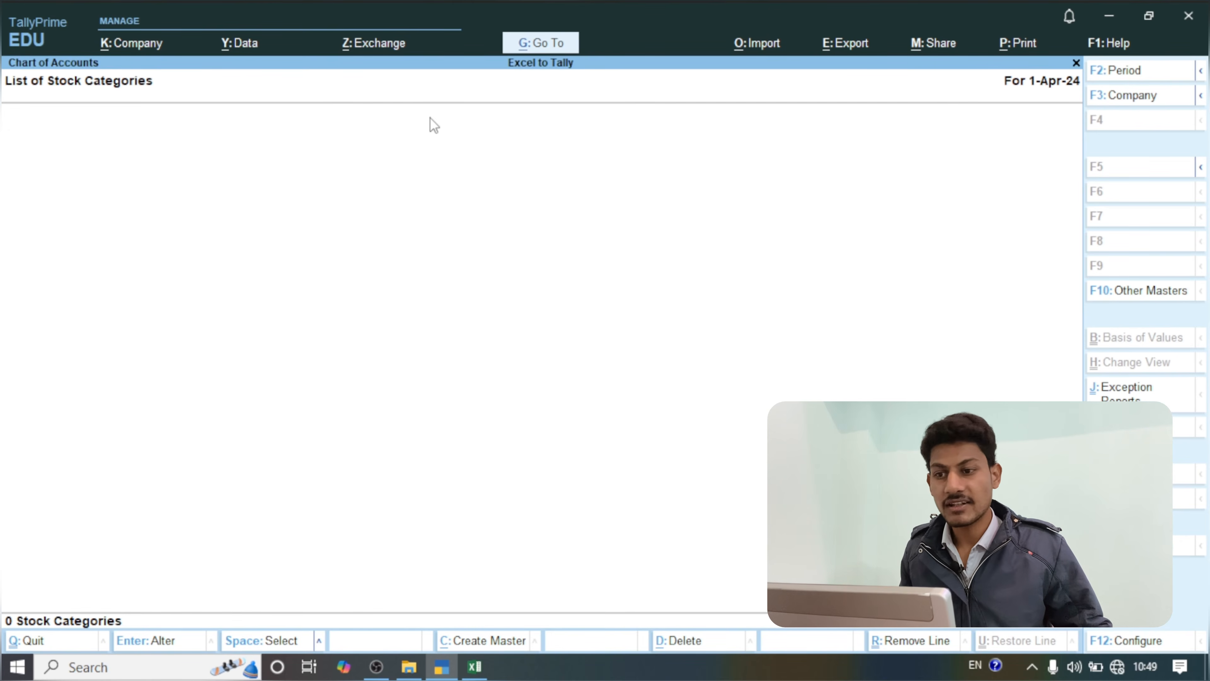
pyautogui.press('Escape')
# Examine the lists of units and godowns in the chart of accounts.
pyautogui.press('Down')
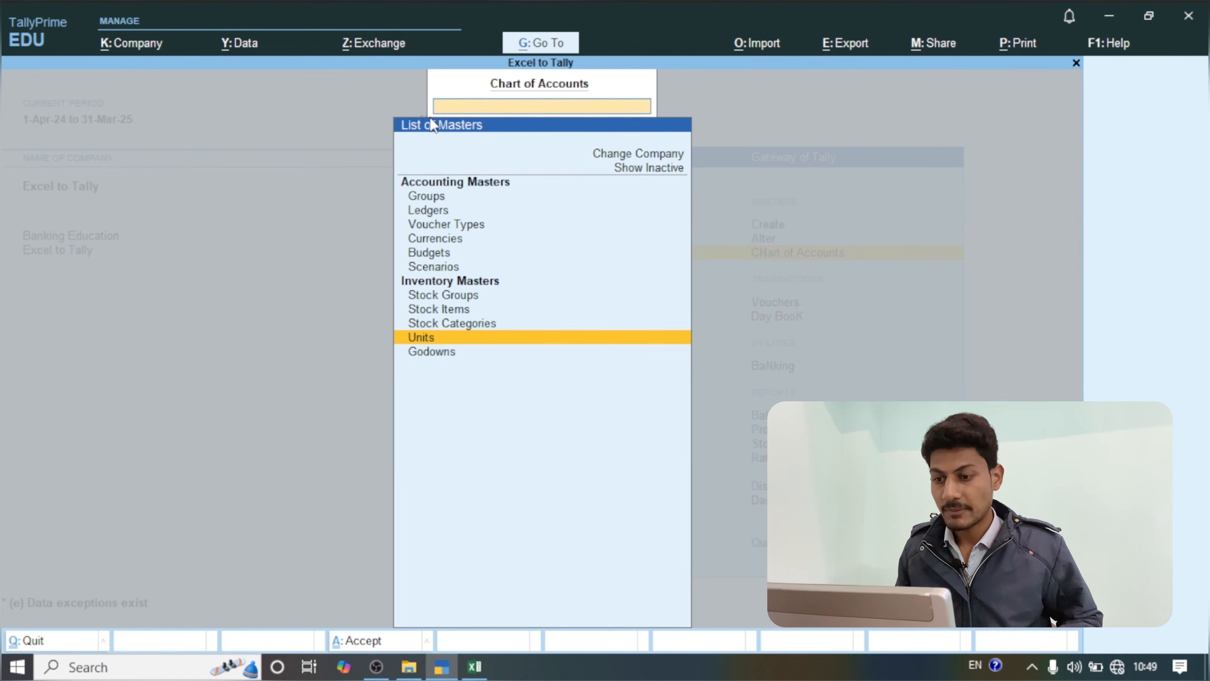
pyautogui.press('Return')
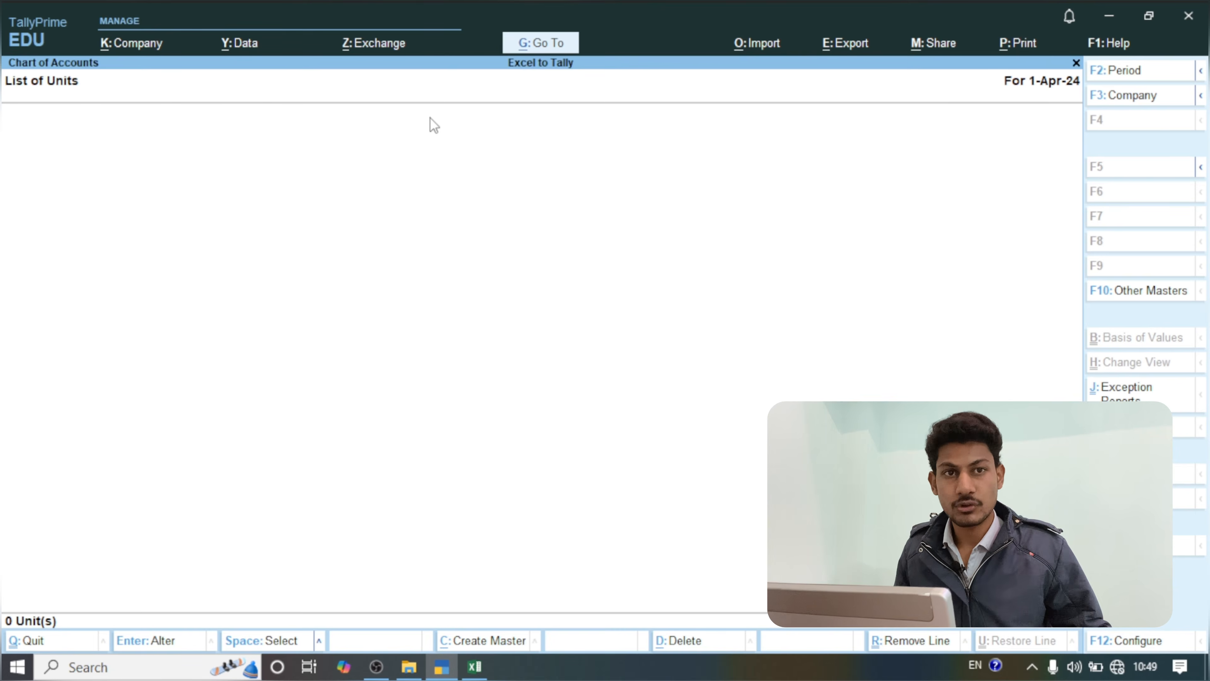
pyautogui.press('Escape')
pyautogui.press('Down')
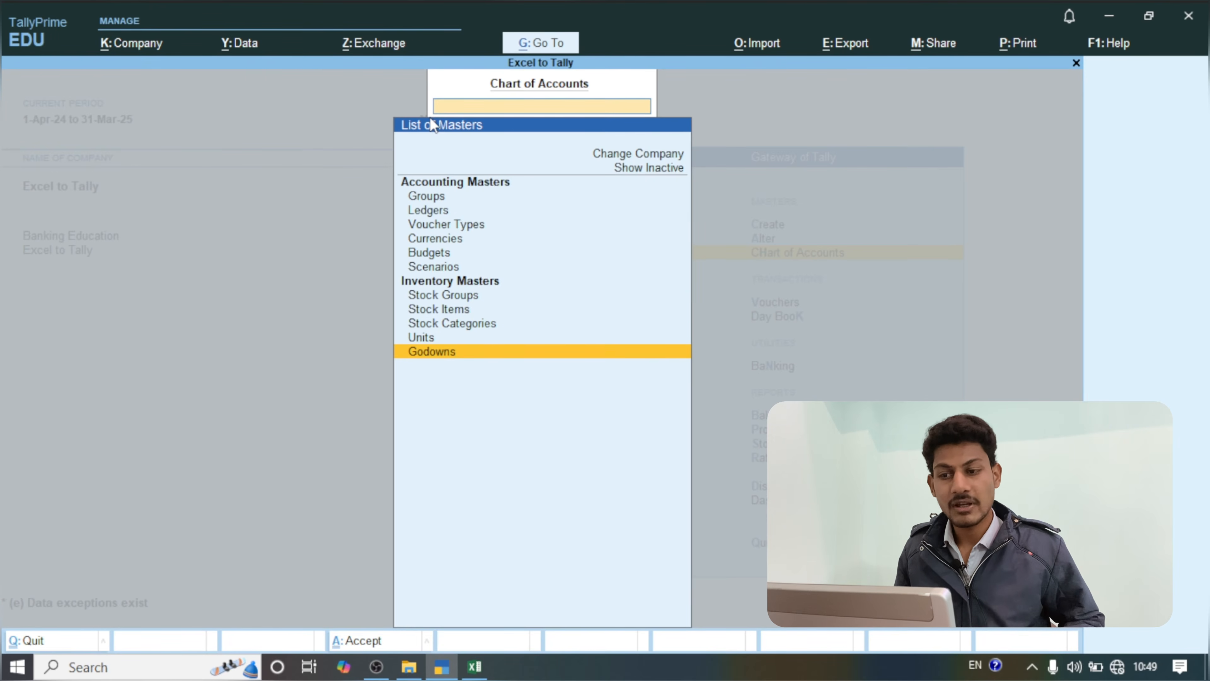
pyautogui.press('Return')
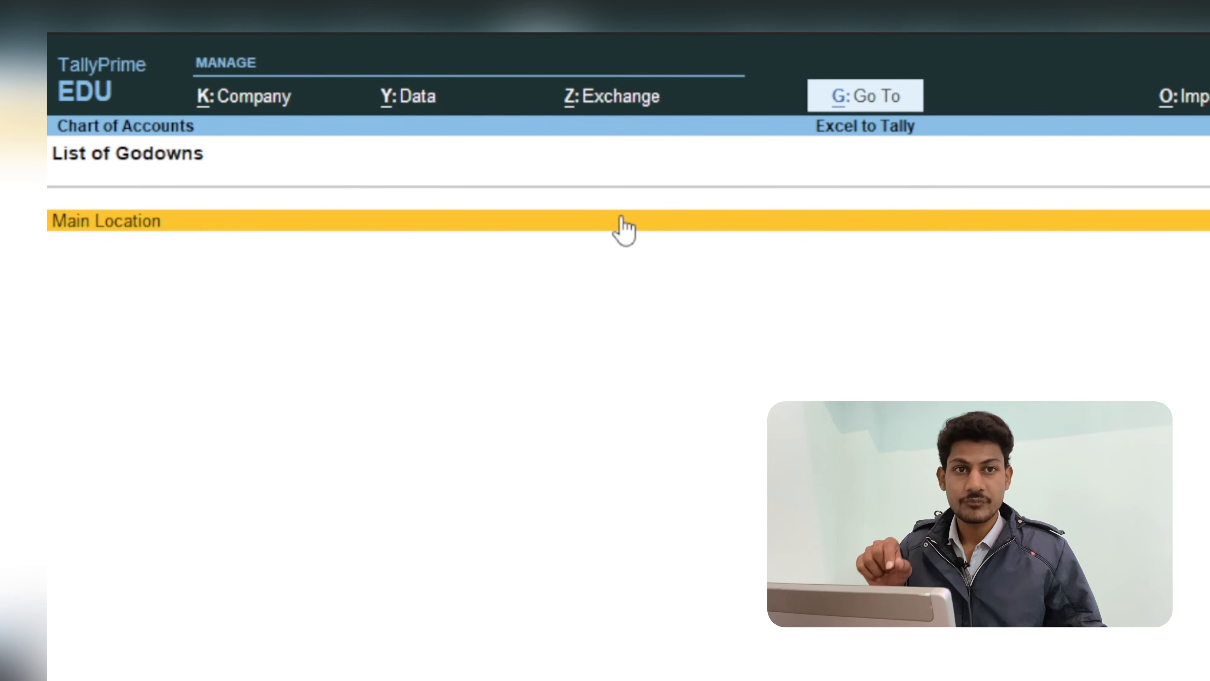
pyautogui.press('Escape')
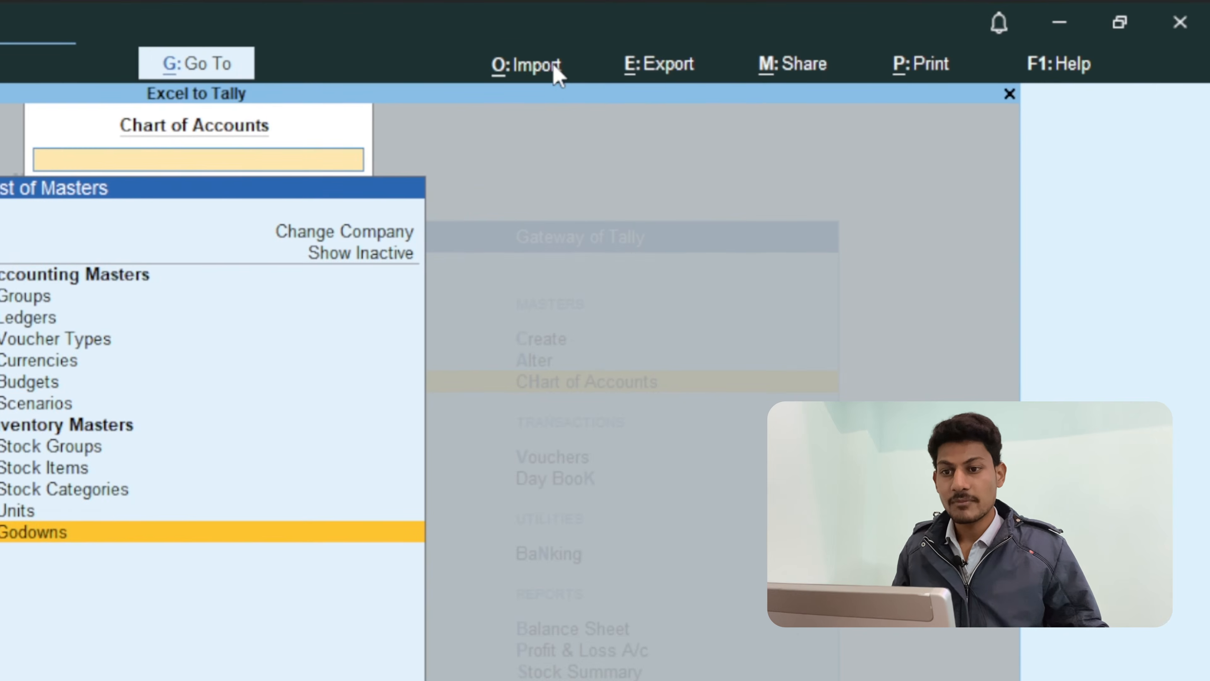
# Start a masters import from the Excel file stock items.xlsx using the Stock Category worksheet.
pyautogui.click(1182, 96)
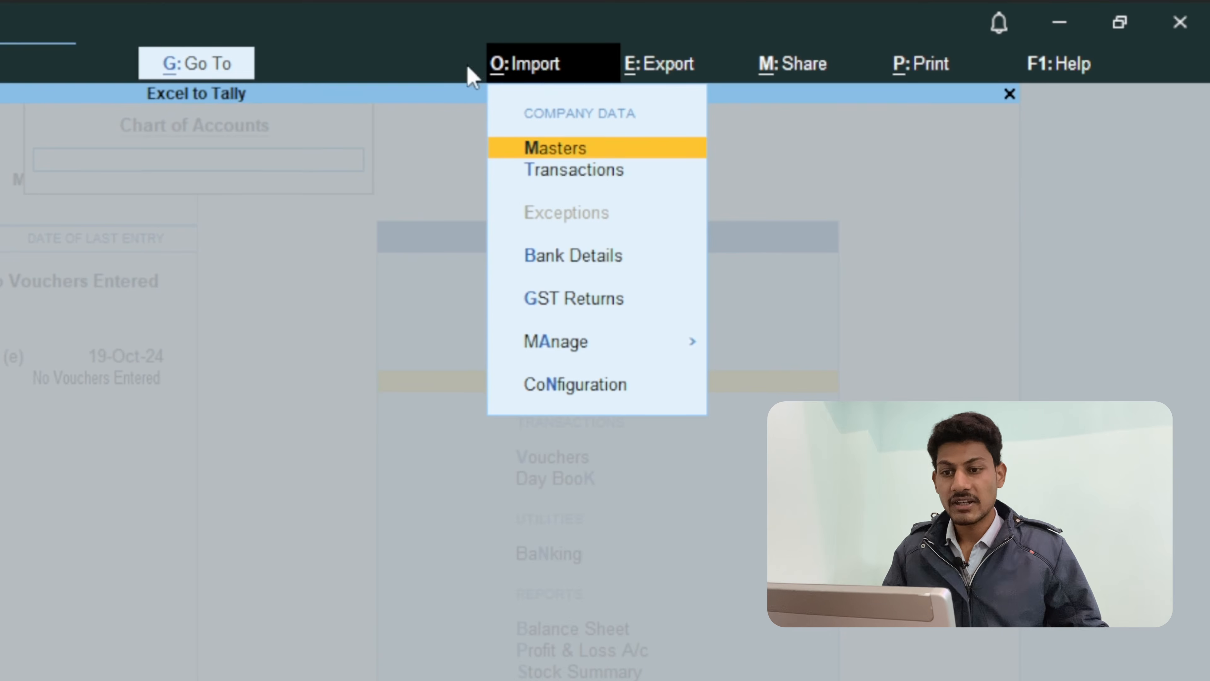
pyautogui.click(567, 152)
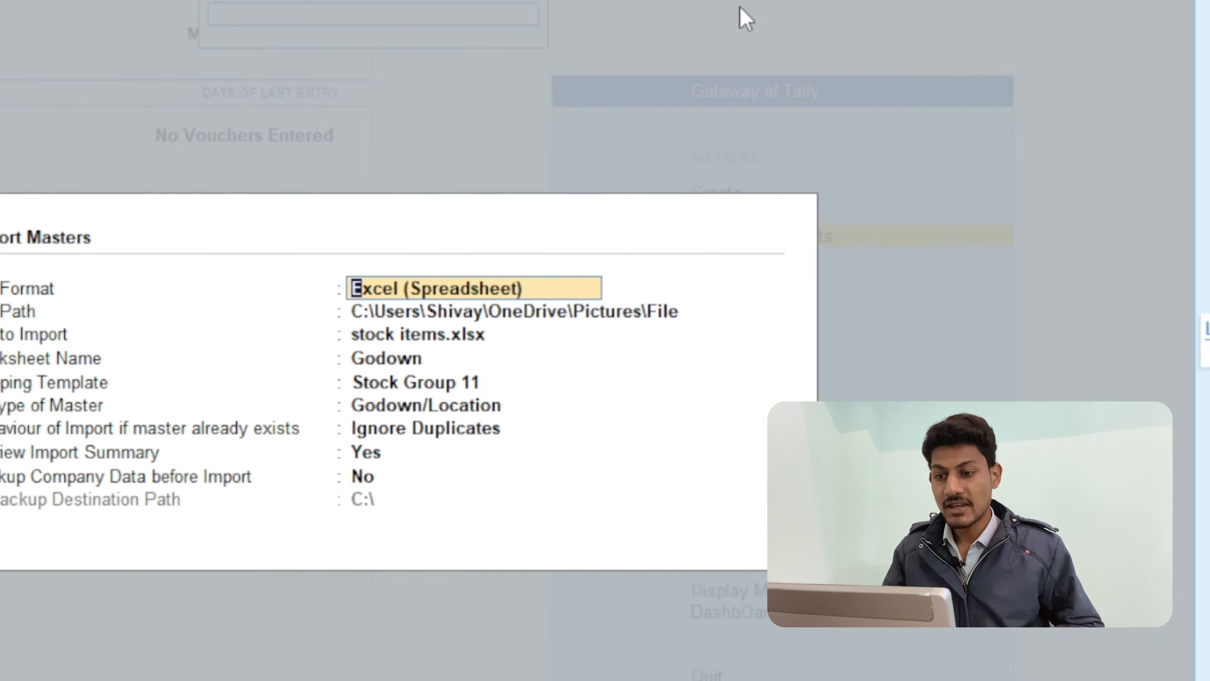
pyautogui.press('Return')
pyautogui.press('Return')
pyautogui.press('Return')
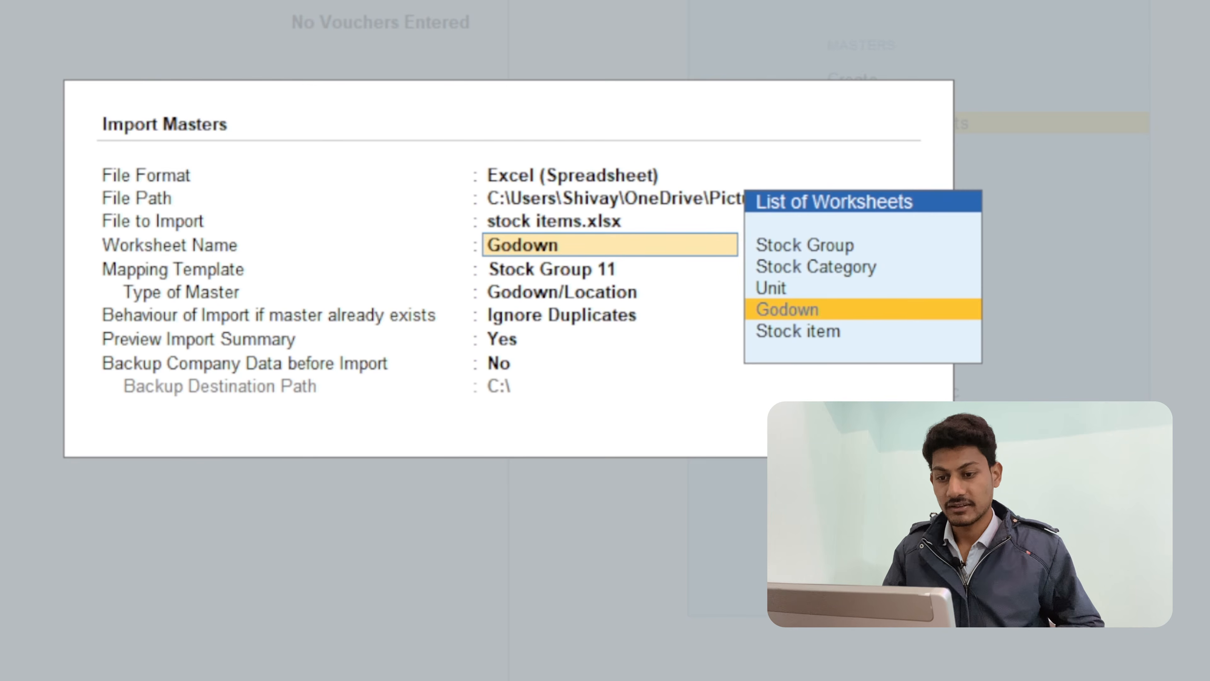
pyautogui.press('Up')
pyautogui.press('Up')
pyautogui.press('Up')
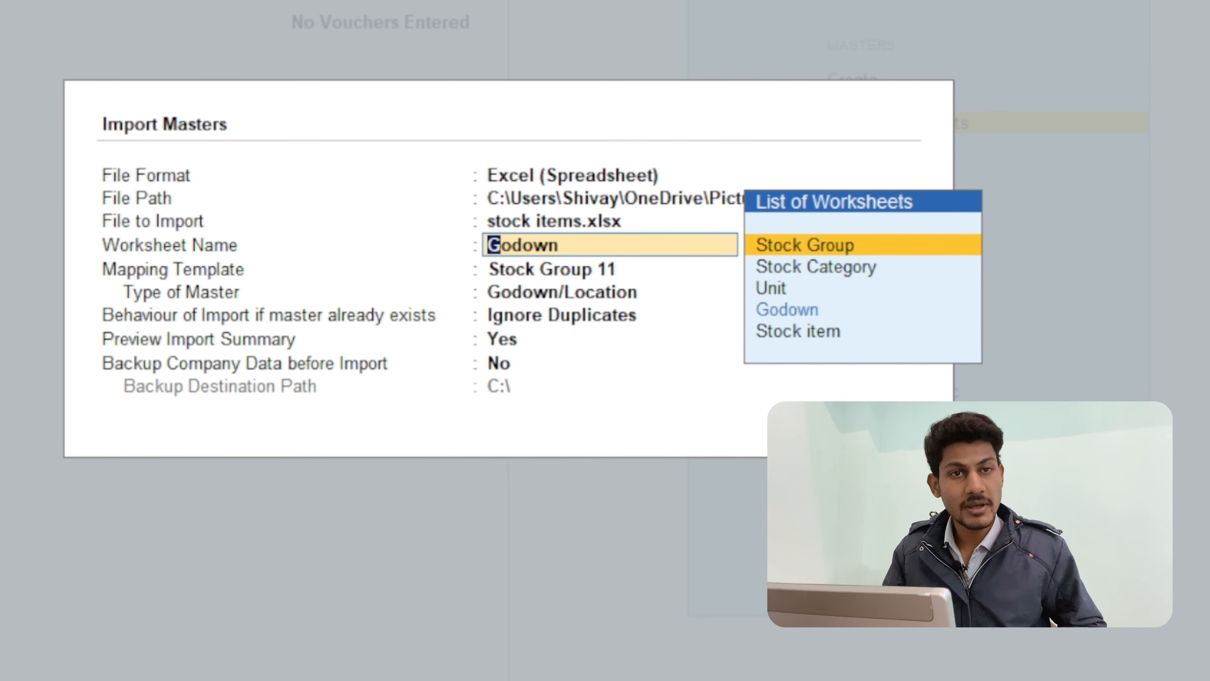
pyautogui.press('Down')
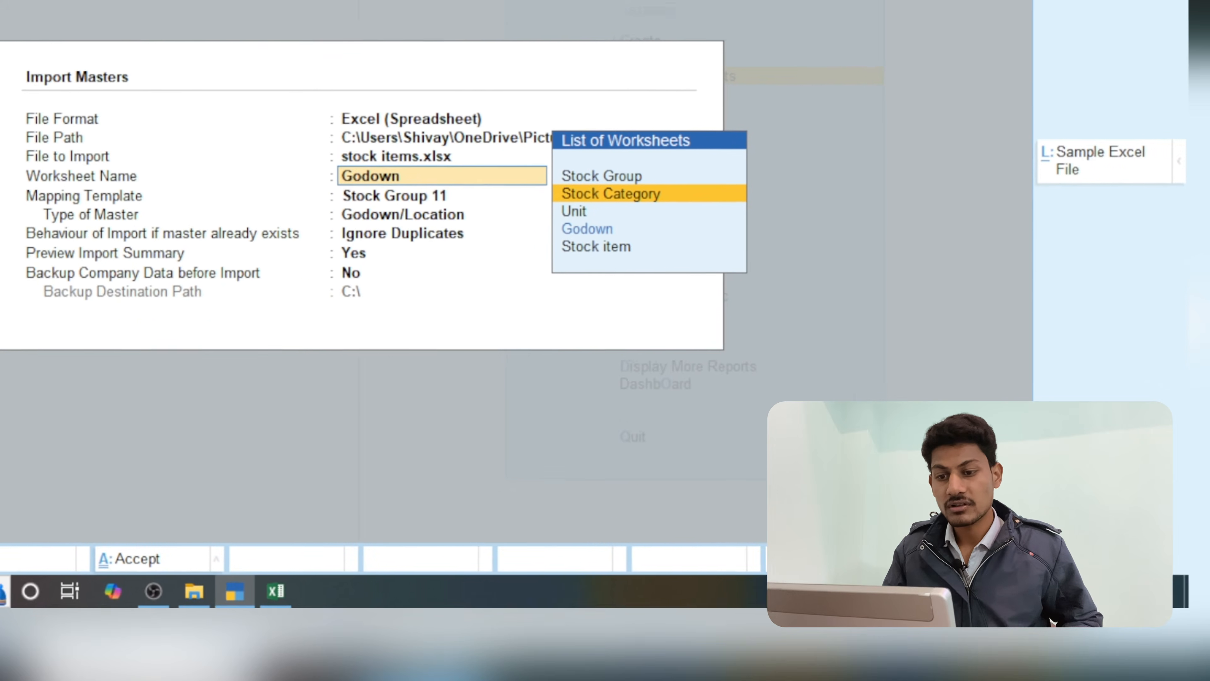
pyautogui.press('Return')
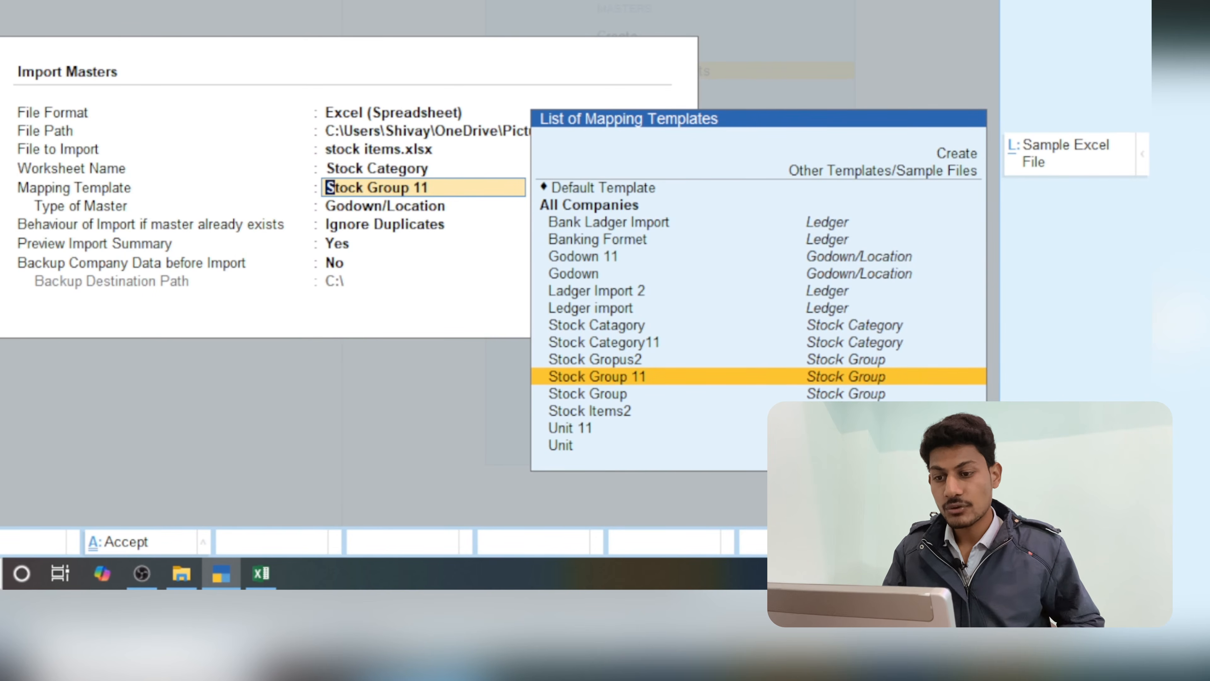
# Choose the Stock Category11 mapping template with Ignore Duplicates, and import the stock categories from the summary preview.
pyautogui.press('Up')
pyautogui.press('Up')
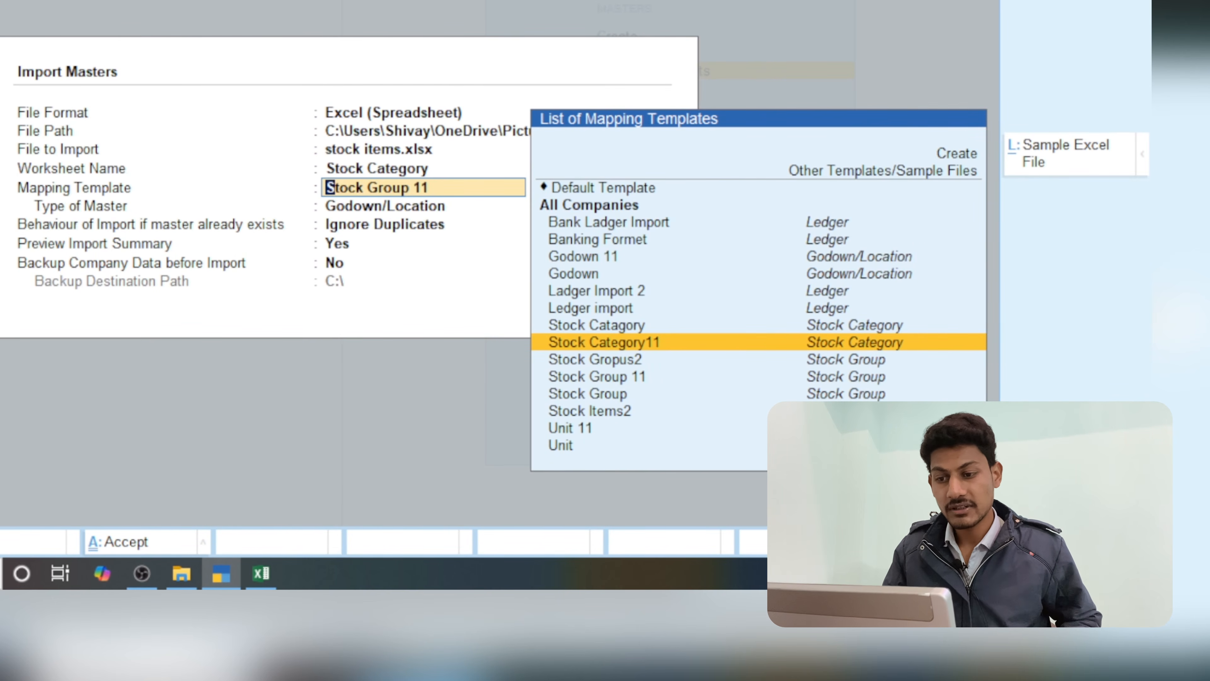
pyautogui.press('Return')
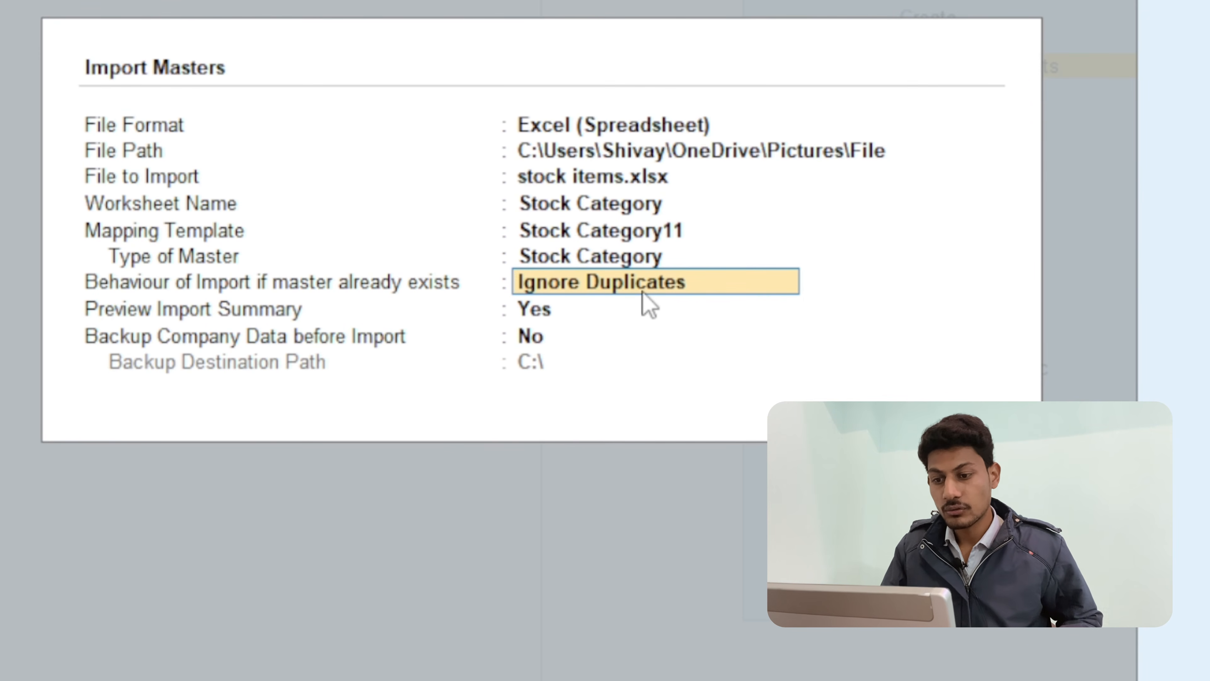
pyautogui.press('Return')
pyautogui.press('Return')
pyautogui.press('Return')
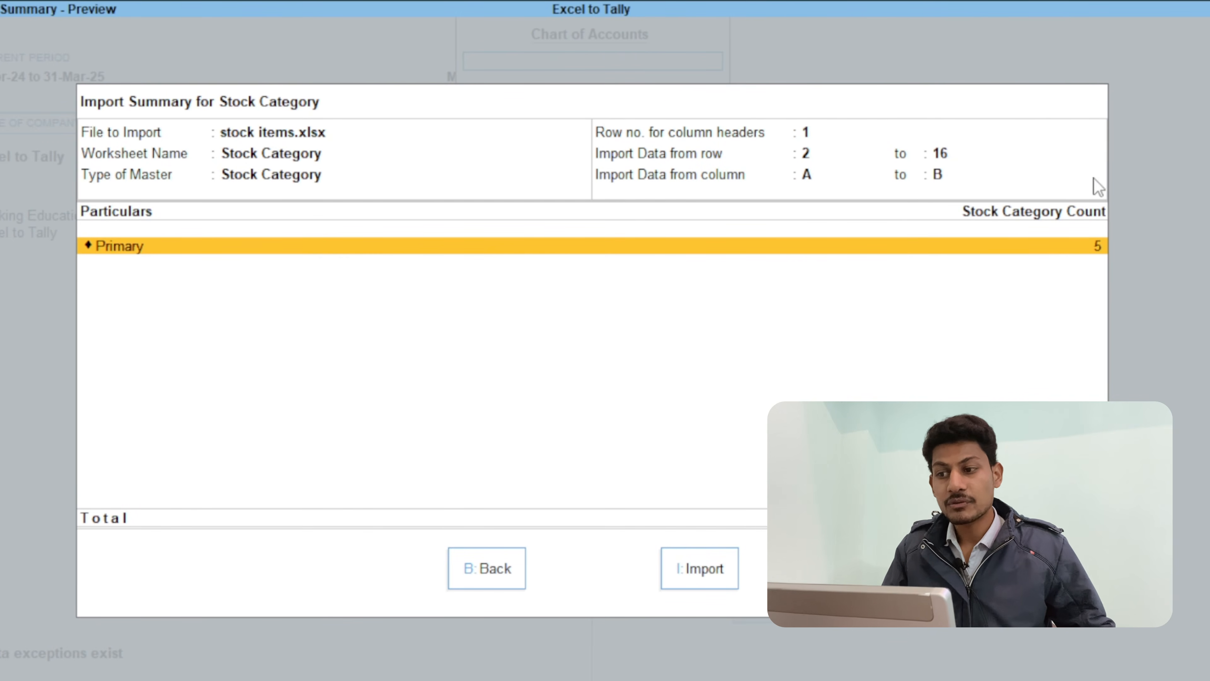
pyautogui.click(719, 571)
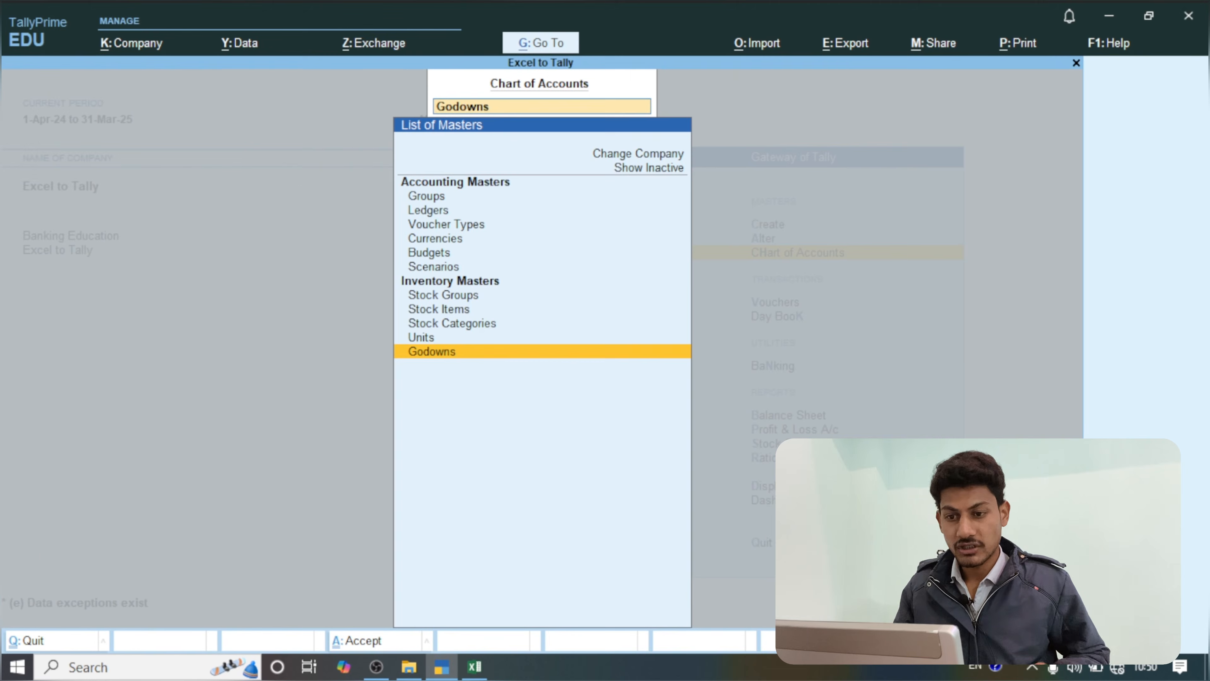
# Compare the list of stock categories in the chart of accounts with the Stock Category worksheet in Excel.
pyautogui.press('Up')
pyautogui.press('Up')
pyautogui.press('Down')
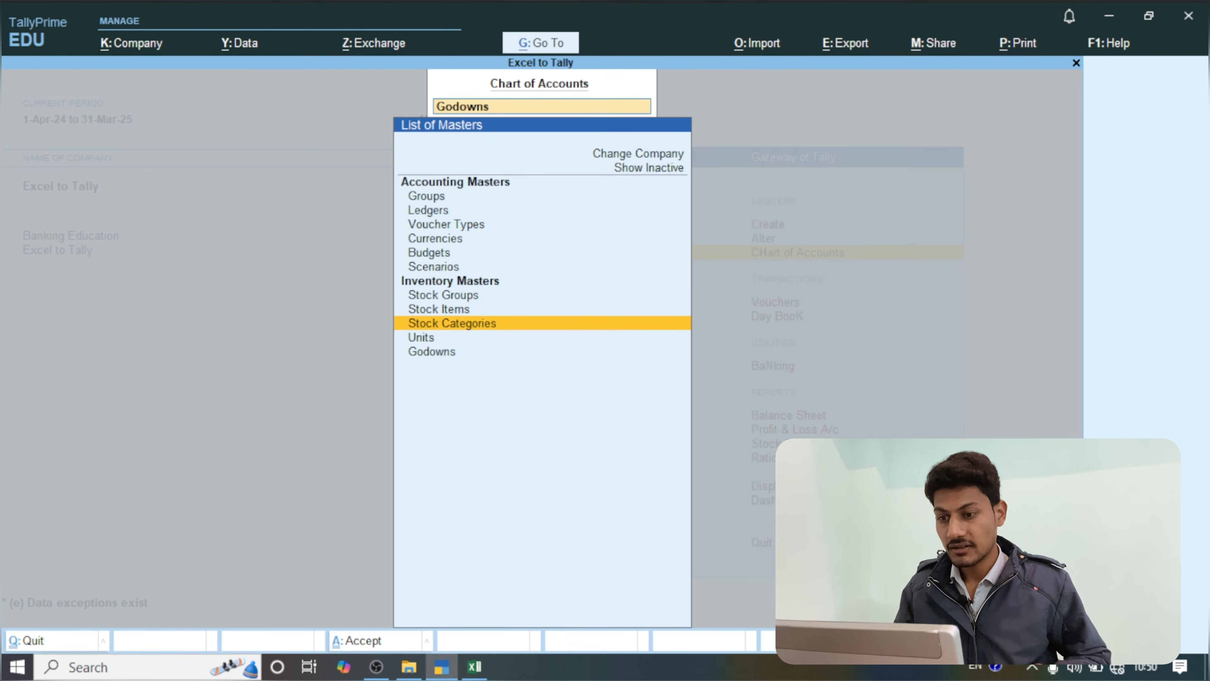
pyautogui.press('Return')
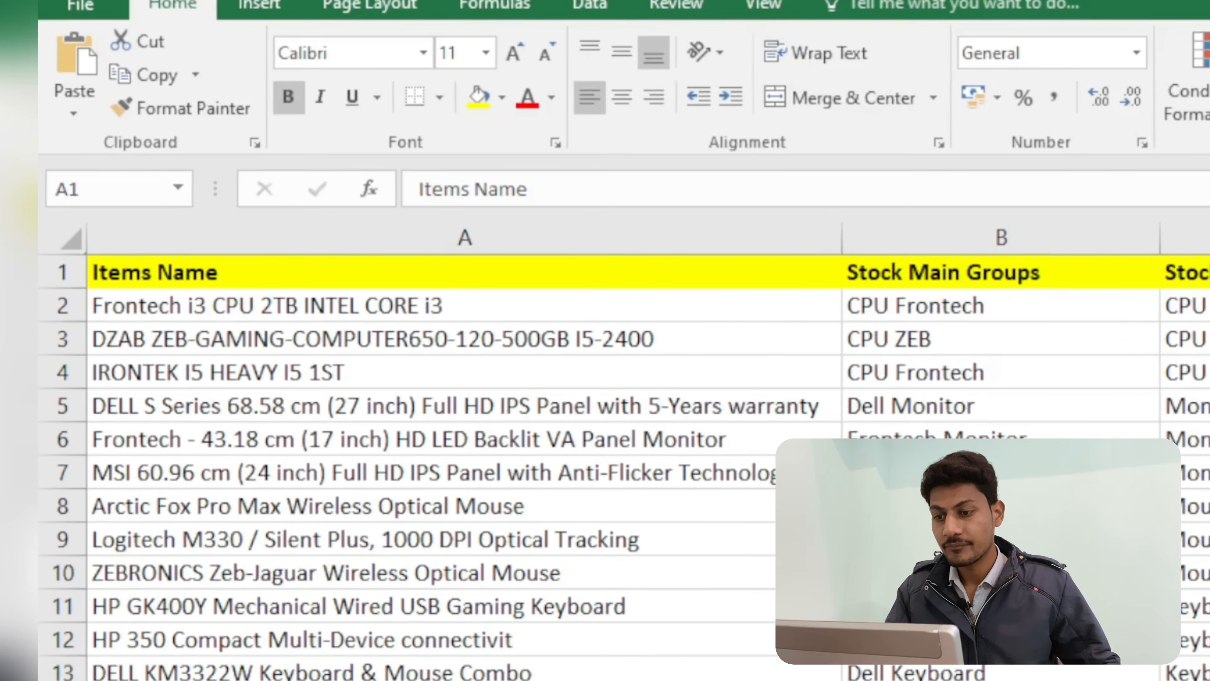
pyautogui.click(229, 620)
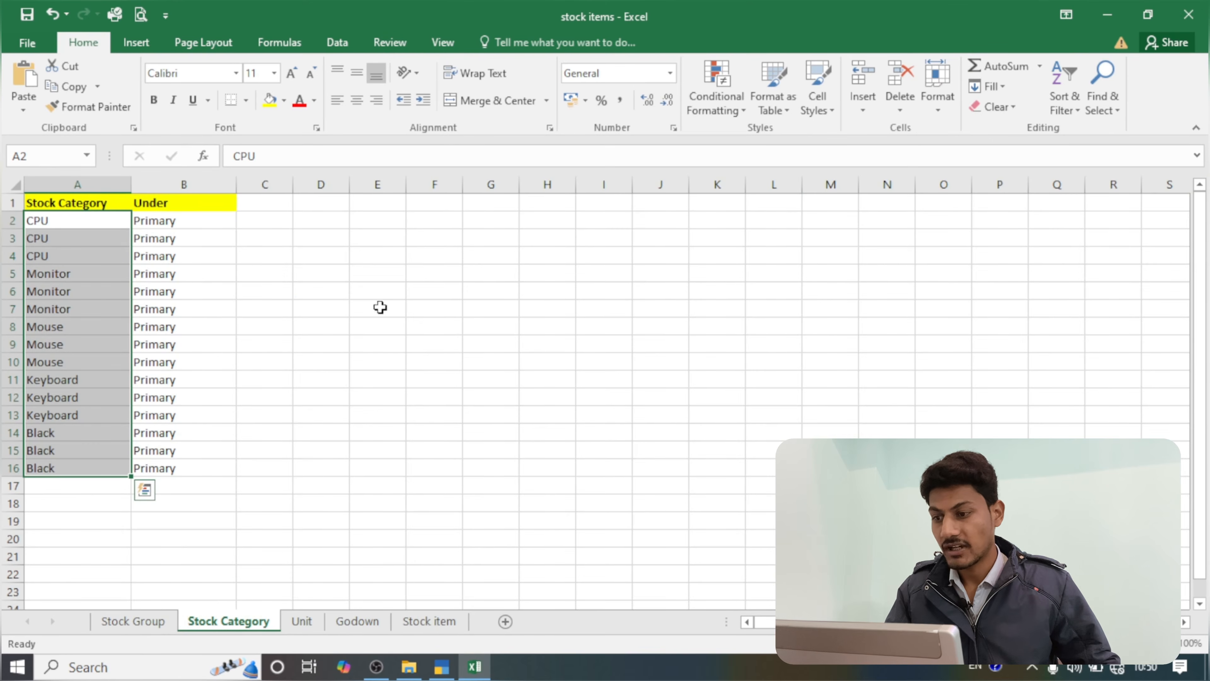
pyautogui.click(282, 309)
pyautogui.moveTo(71, 220); pyautogui.dragTo(95, 458)
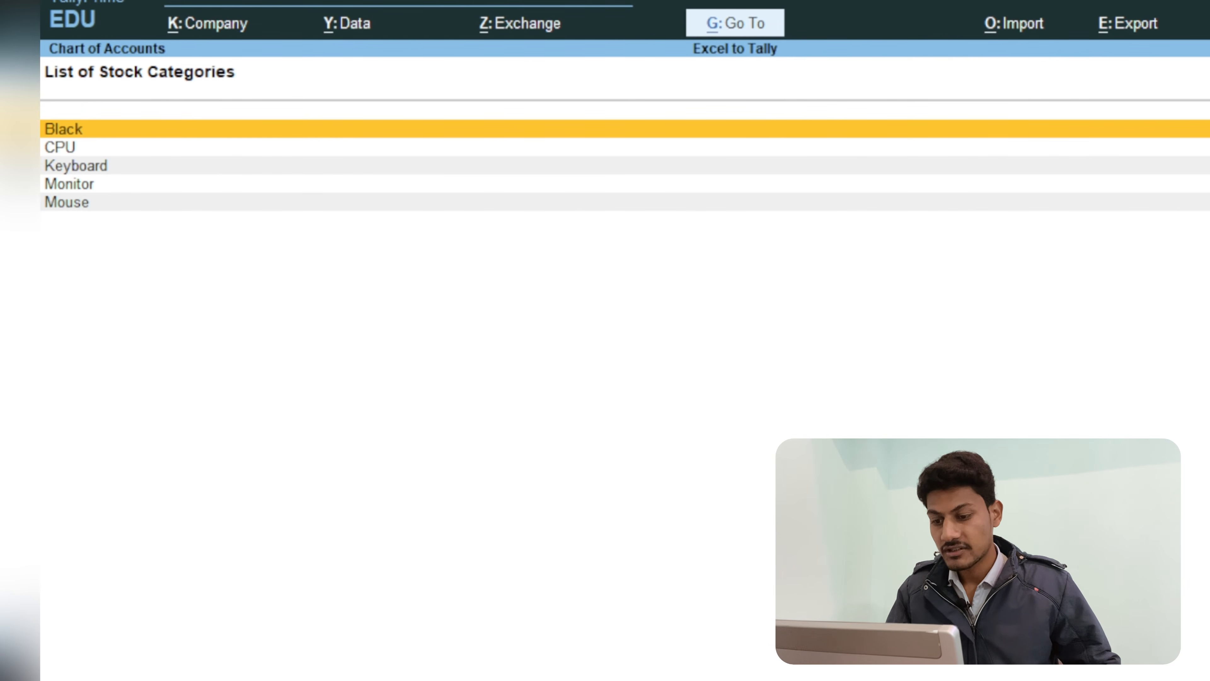
# Leave the stock categories list and open the list of units in the chart of accounts.
pyautogui.press('Escape')
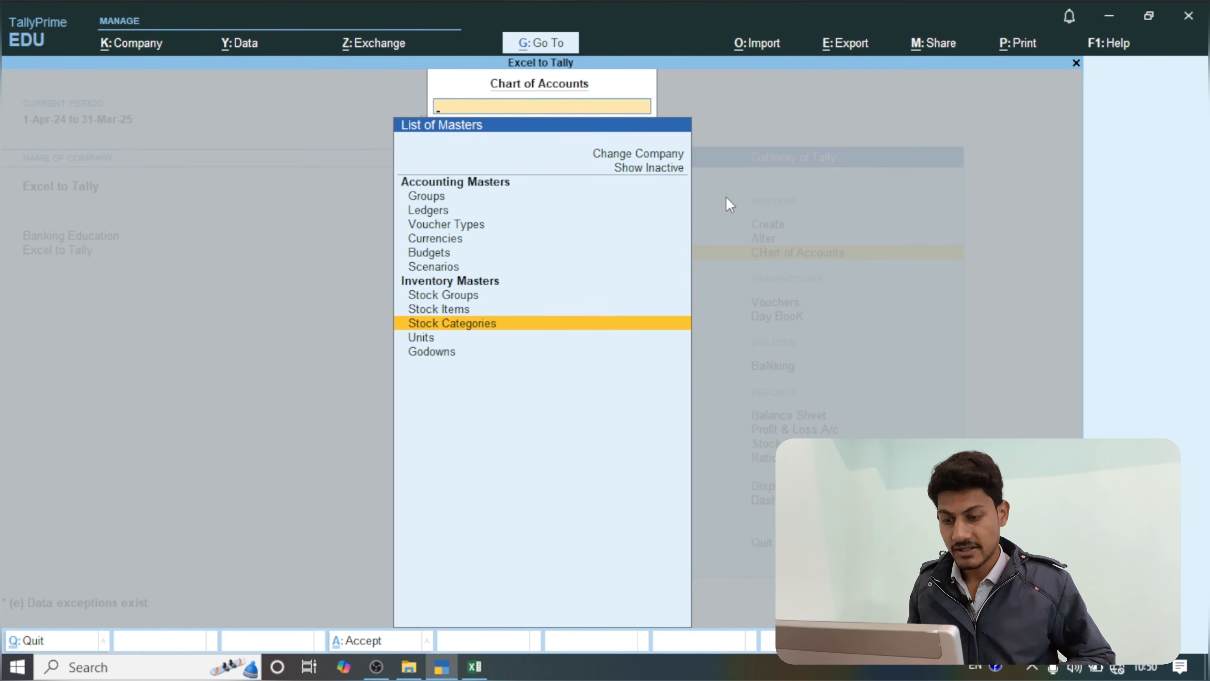
pyautogui.press('Down')
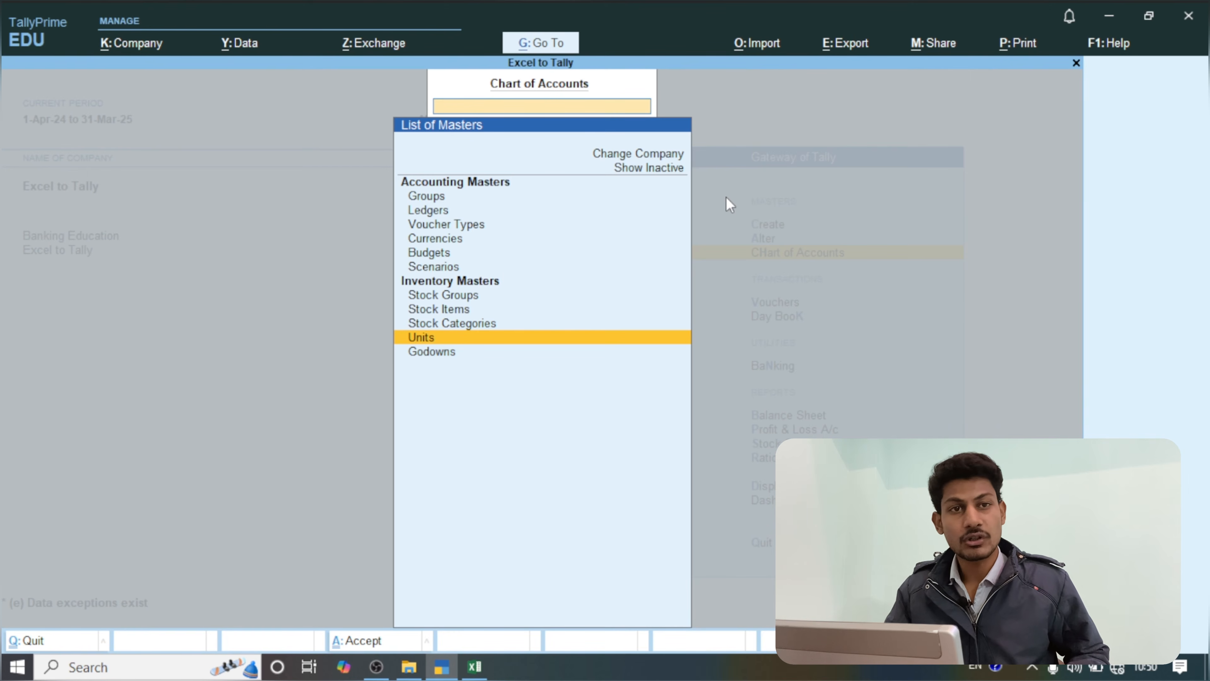
pyautogui.press('Return')
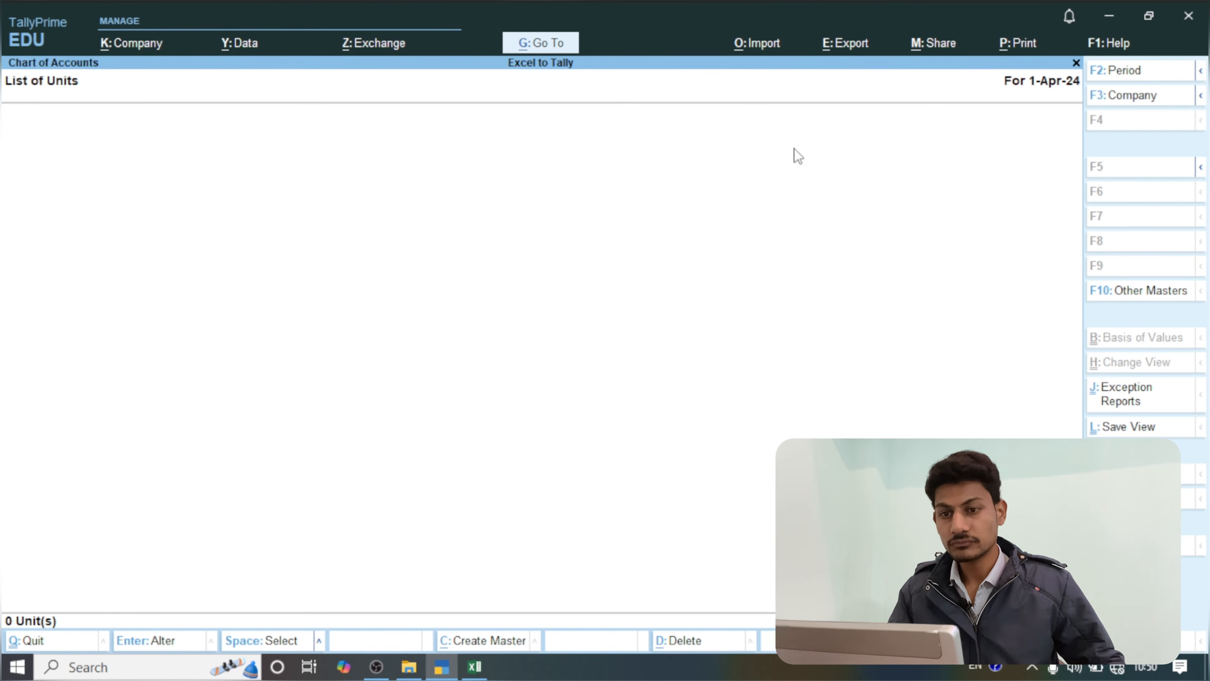
# Start a masters import from the Excel file stock items.xlsx using the Unit worksheet.
pyautogui.click(756, 47)
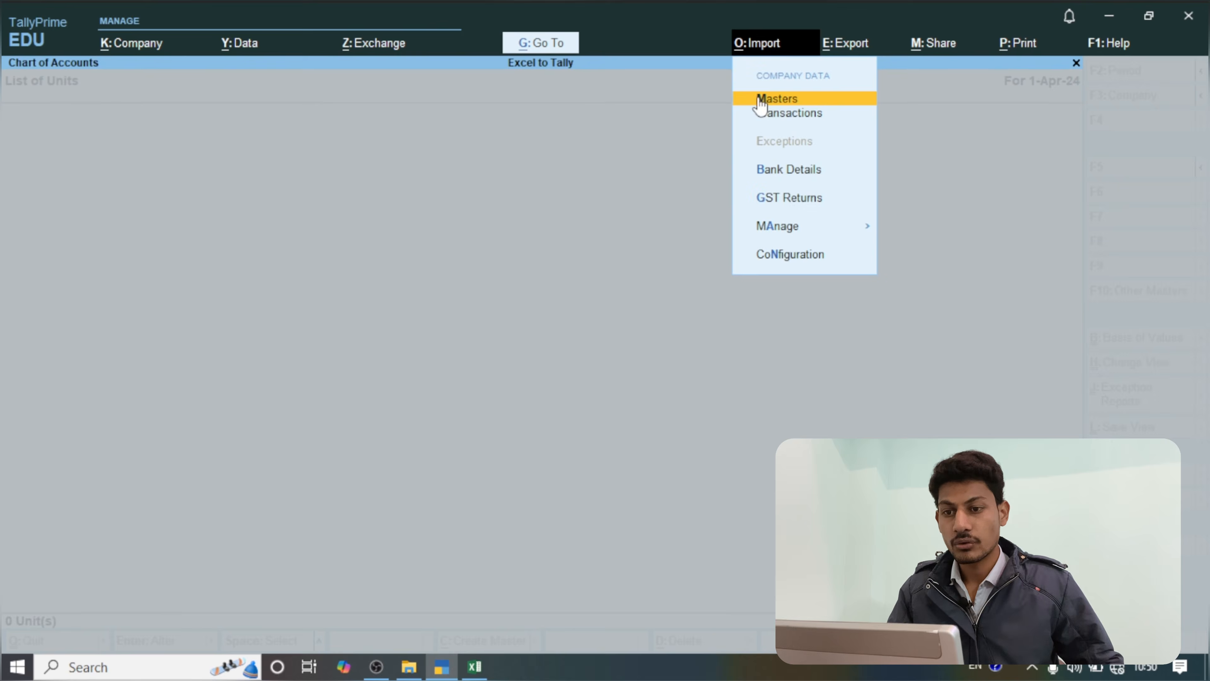
pyautogui.press('Down')
pyautogui.press('Down')
pyautogui.press('Down')
pyautogui.press('Down')
pyautogui.press('Down')
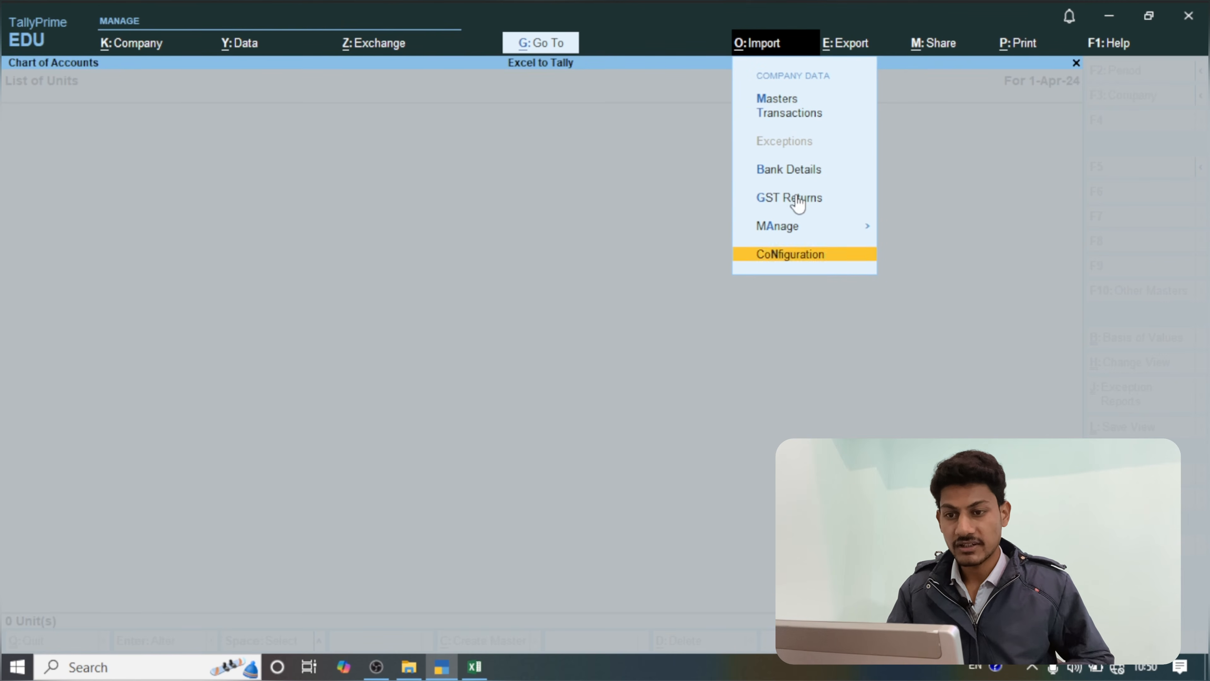
pyautogui.press('Up')
pyautogui.press('Up')
pyautogui.press('Up')
pyautogui.press('Up')
pyautogui.press('Up')
pyautogui.press('Return')
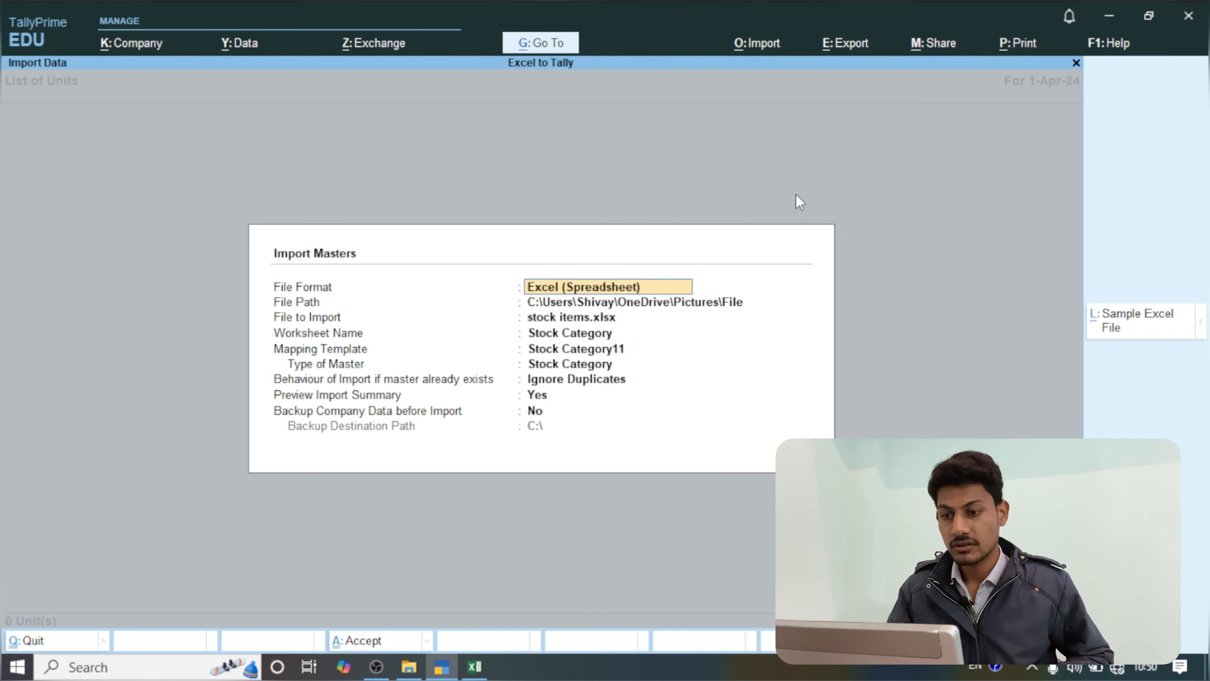
pyautogui.press('Return')
pyautogui.press('Return')
pyautogui.press('Return')
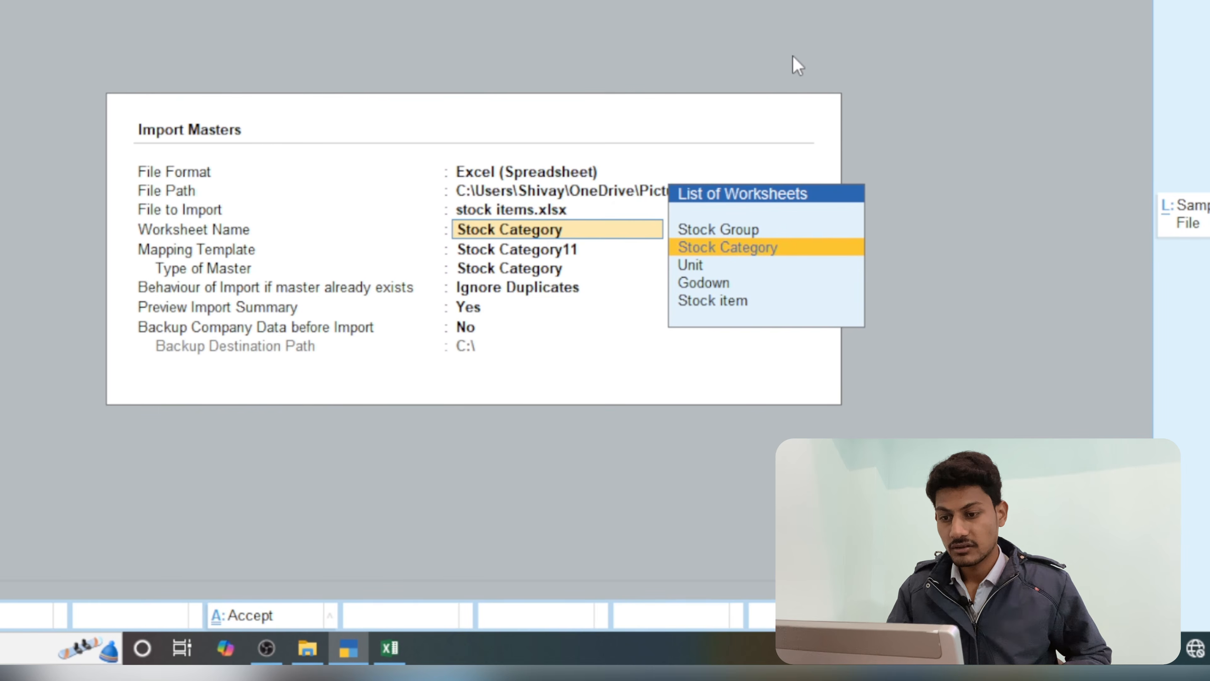
pyautogui.press('Down')
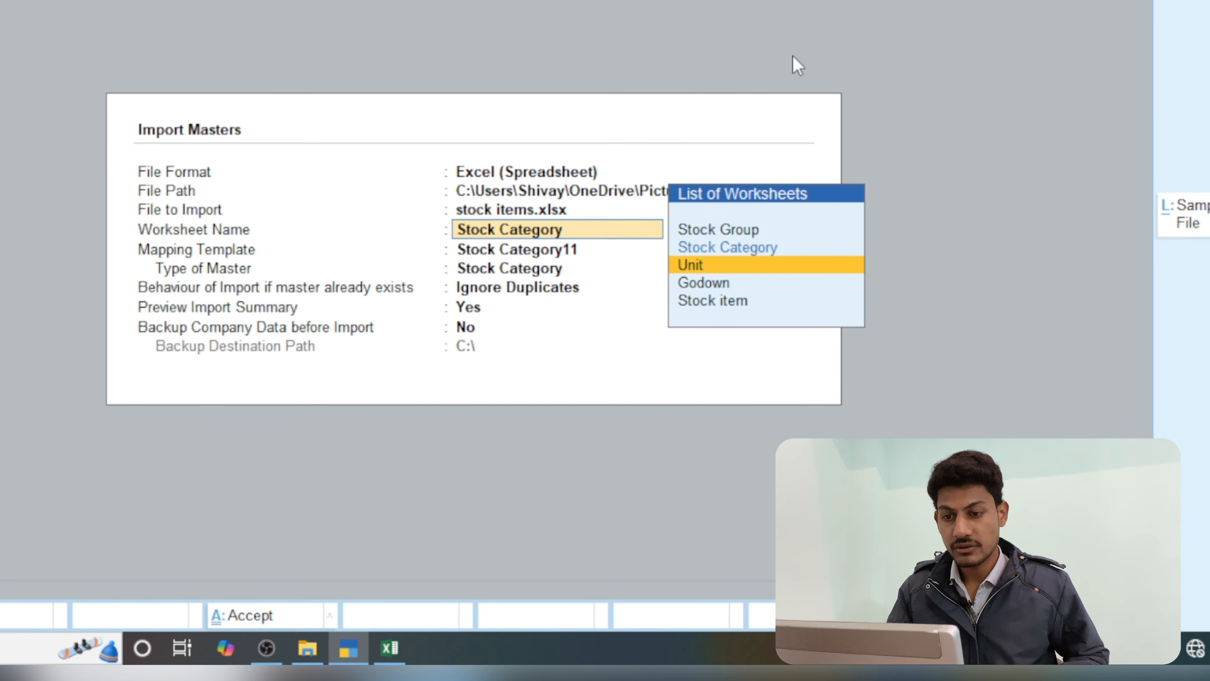
pyautogui.press('Return')
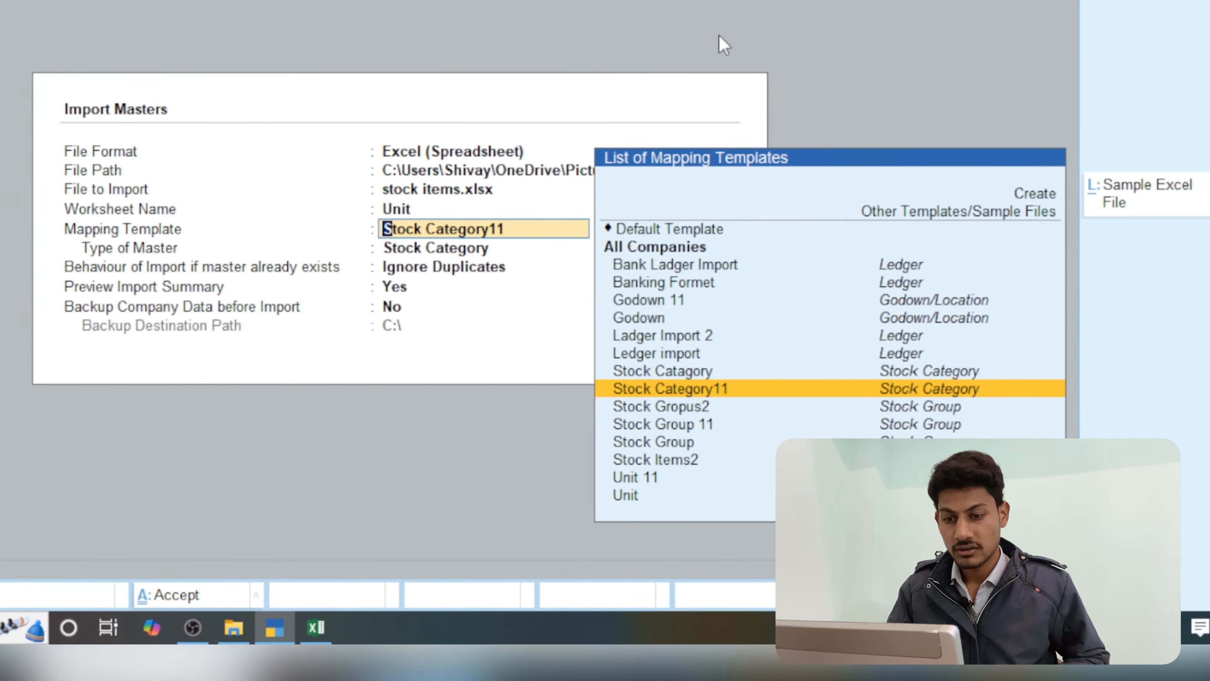
# Choose the Unit 11 mapping template with Ignore Duplicates, and import the units from the summary preview.
pyautogui.press('Down')
pyautogui.press('Down')
pyautogui.press('Down')
pyautogui.press('Down')
pyautogui.press('Down')
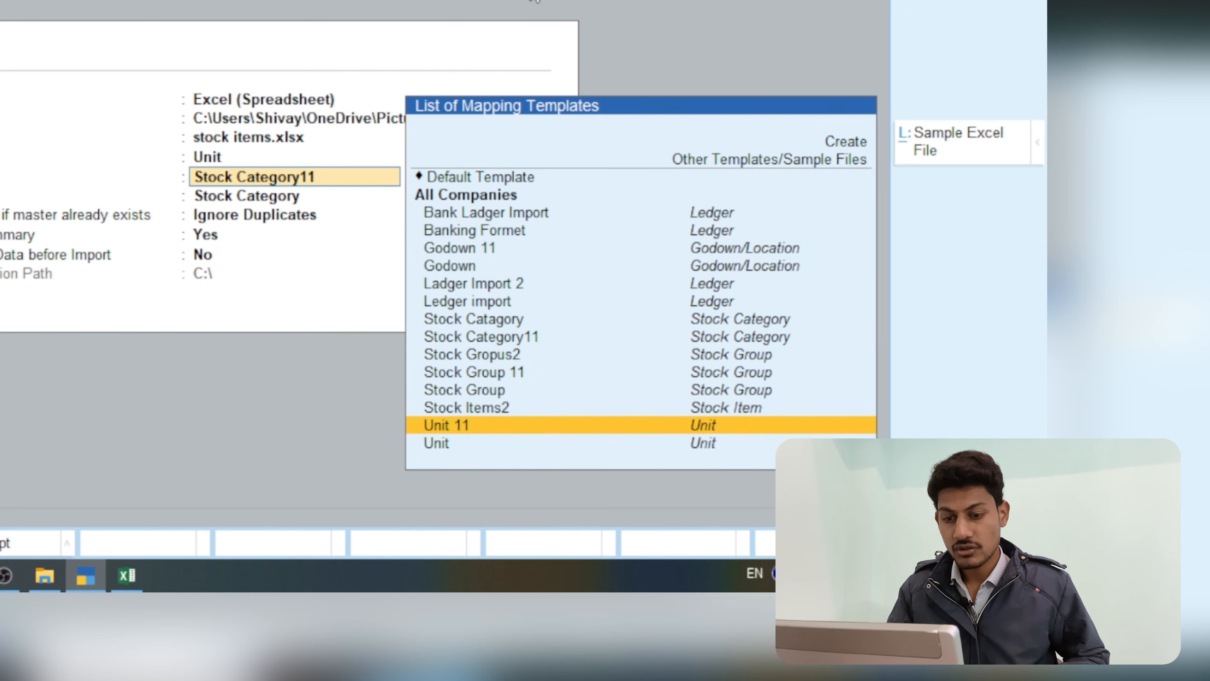
pyautogui.press('Return')
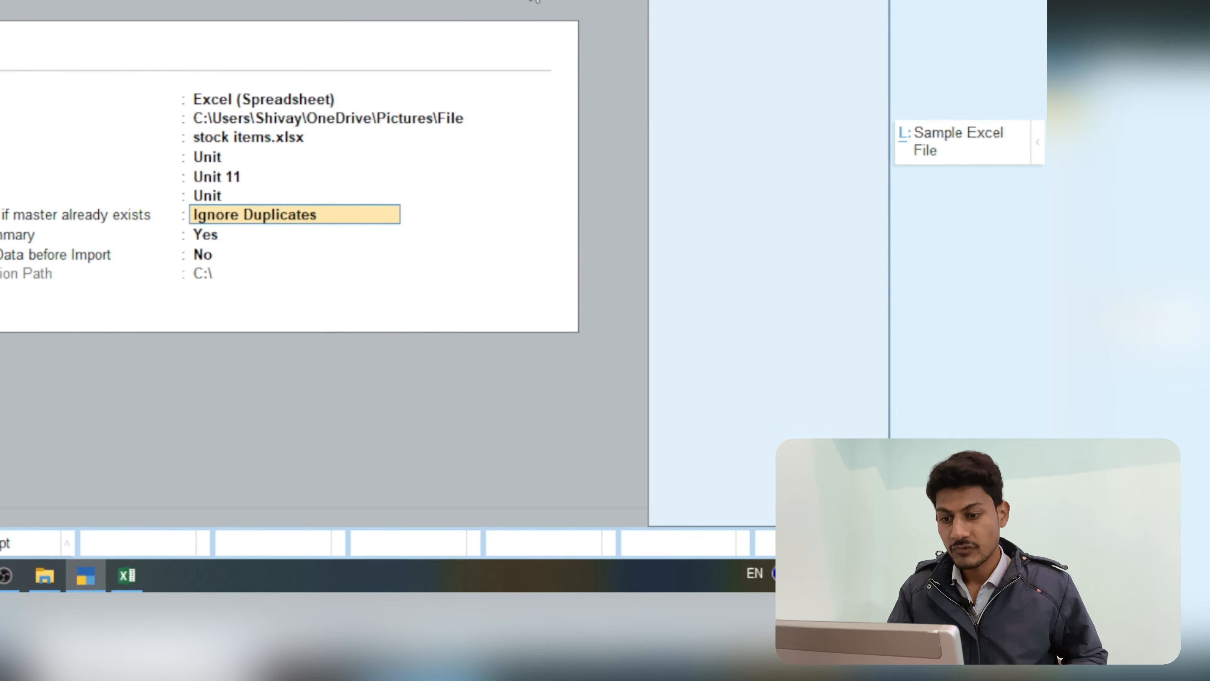
pyautogui.press('Return')
pyautogui.press('Return')
pyautogui.press('Return')
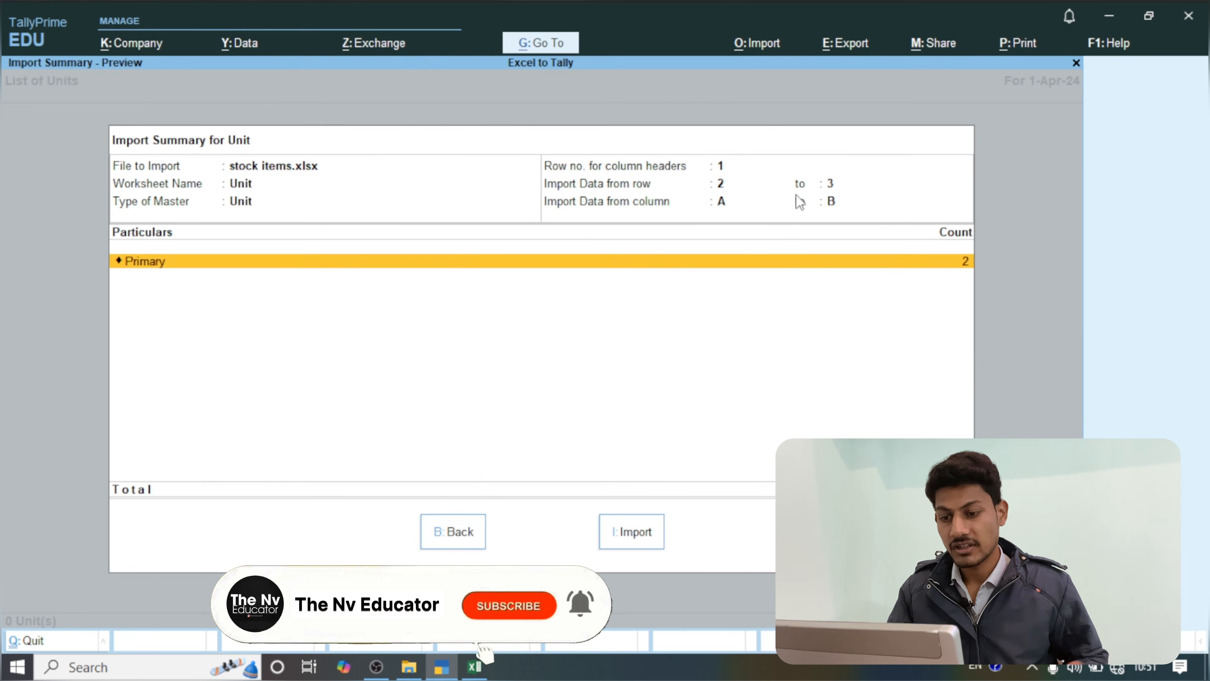
pyautogui.click(641, 539)
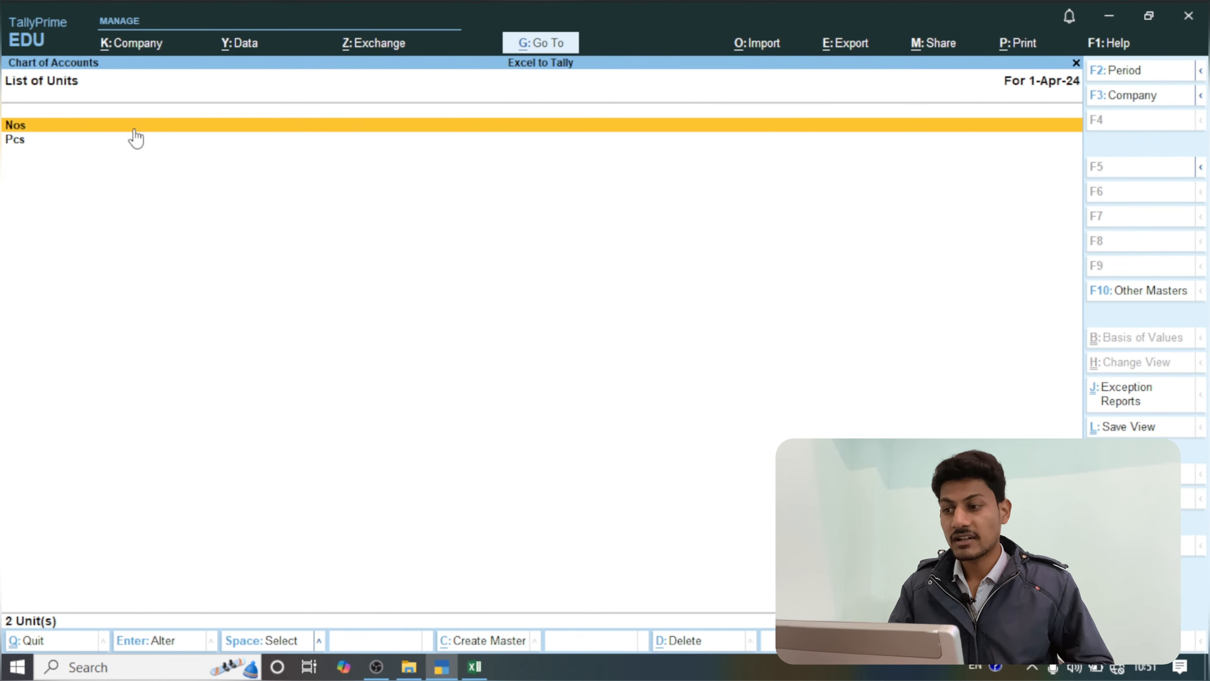
# Check the symbol, formal name and decimal places of the imported Nos unit, leaving it without saving.
pyautogui.hotkey('ctrl', 'Return')
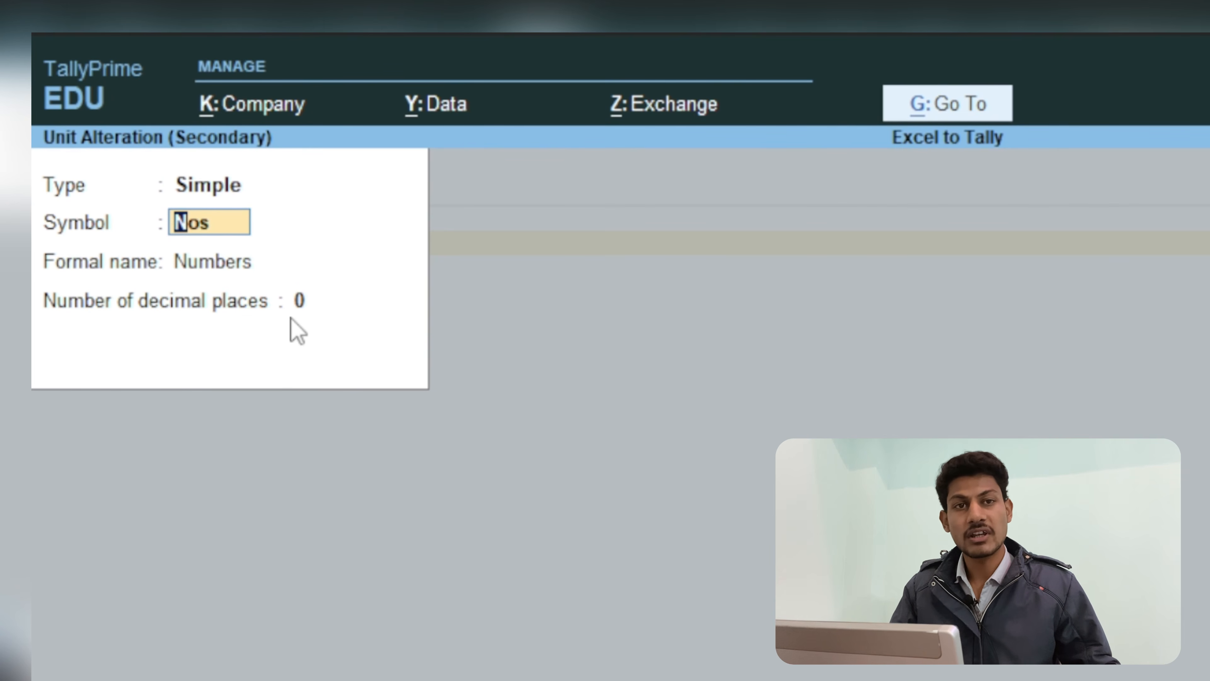
pyautogui.press('BackSpace')
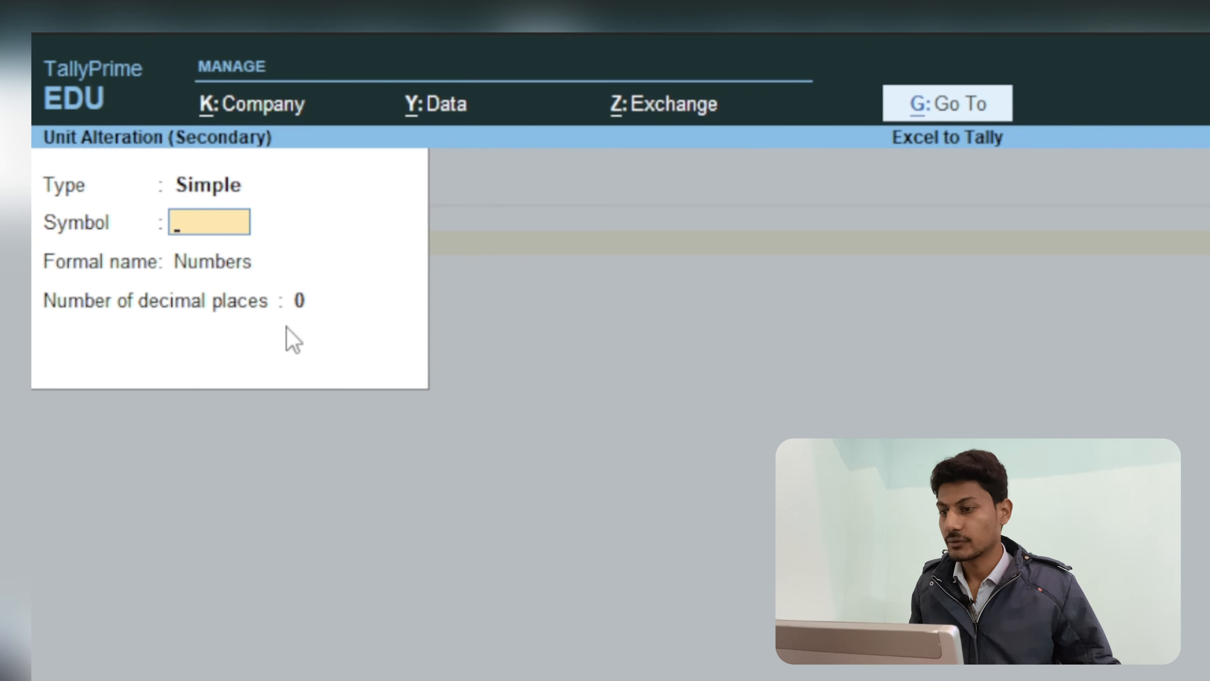
pyautogui.press('Escape')
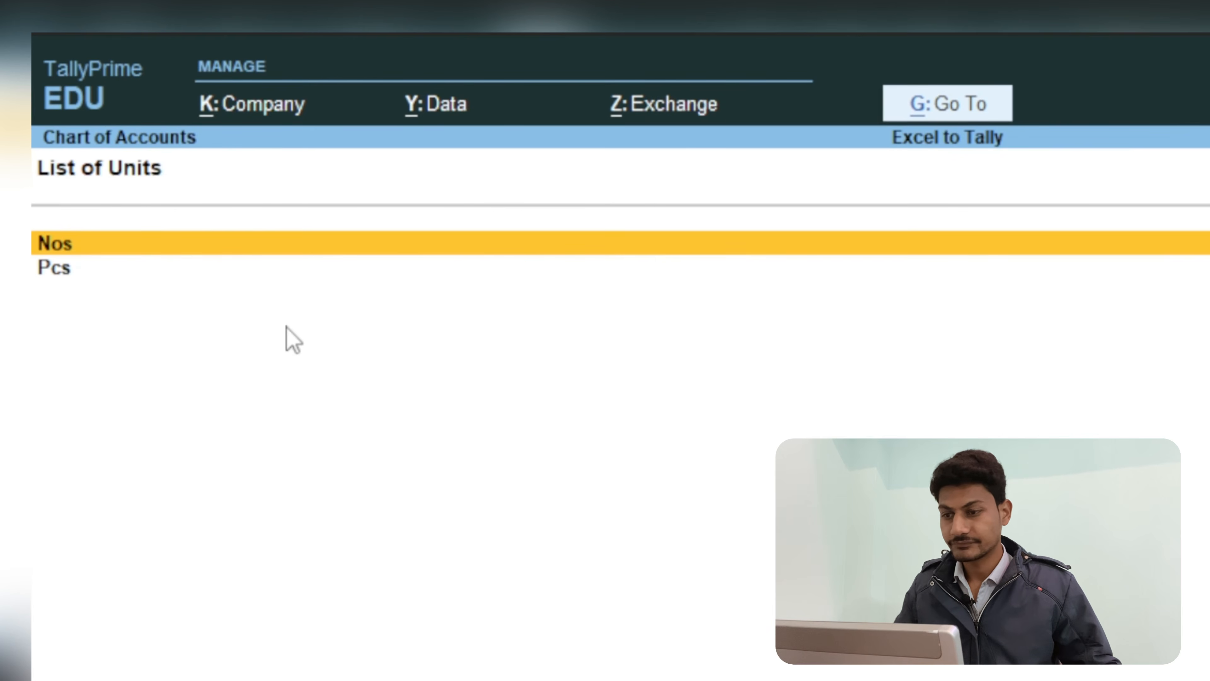
# Leave the units list and open the list of godowns in the chart of accounts.
pyautogui.press('Escape')
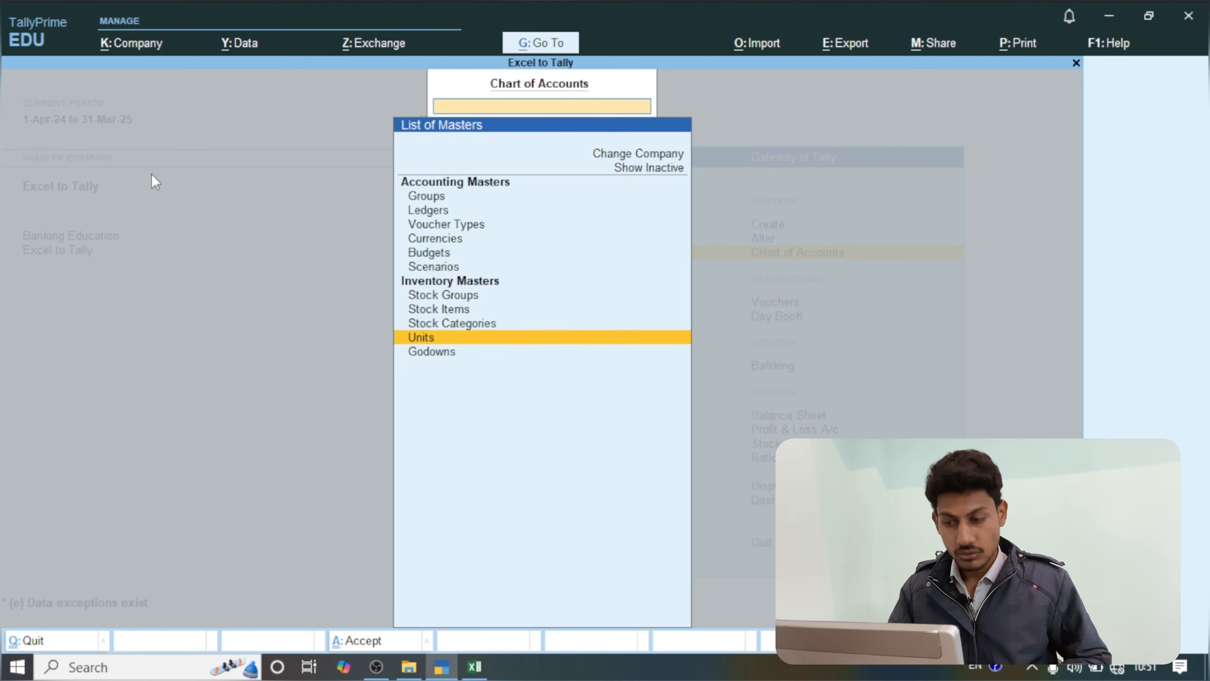
pyautogui.press('Down')
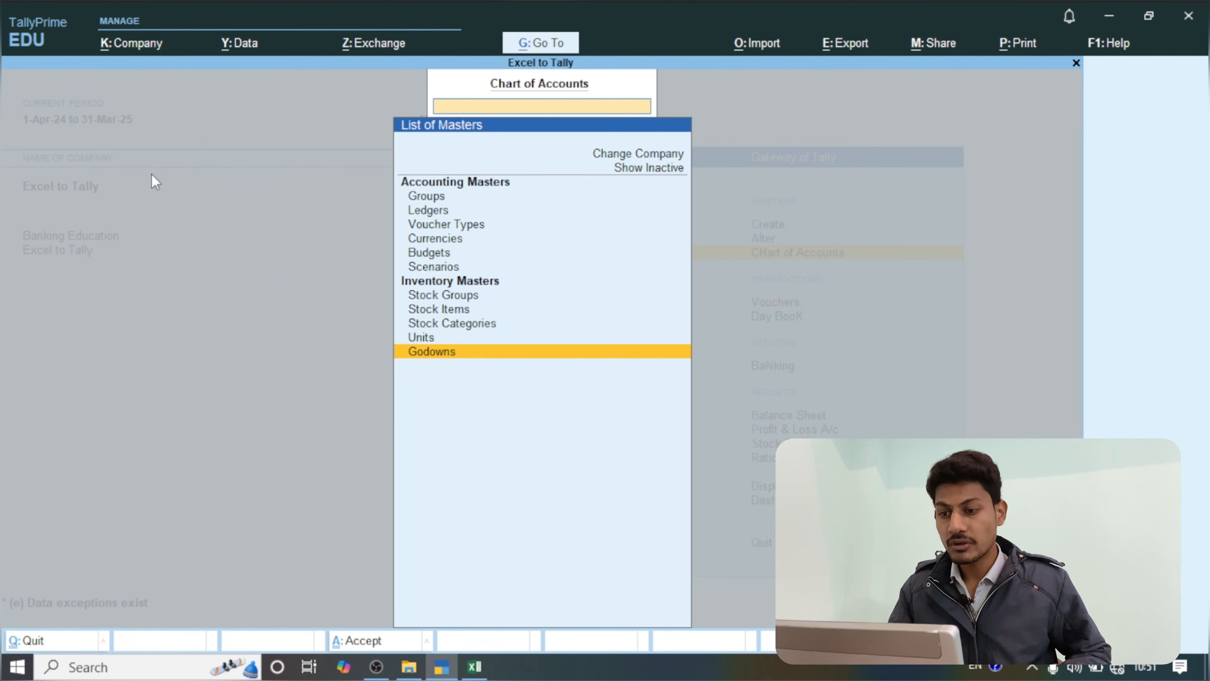
pyautogui.press('Return')
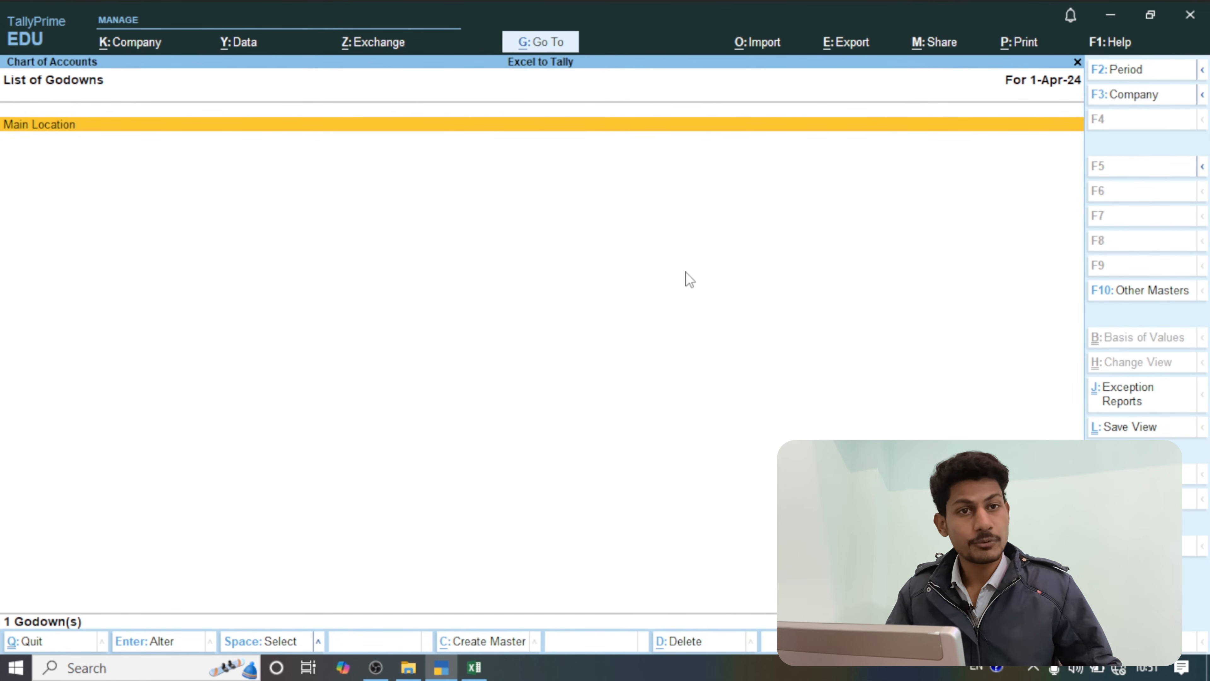
# Start a masters import from stock items.xlsx using the Godown worksheet.
pyautogui.click(752, 43)
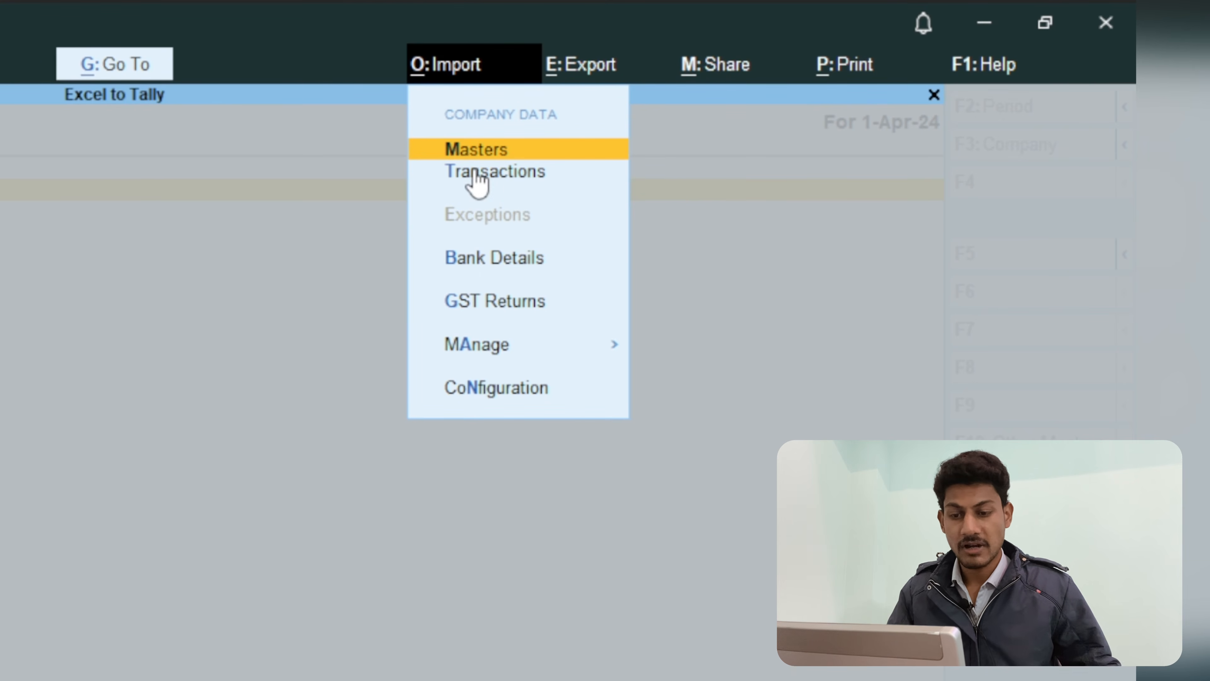
pyautogui.press('Return')
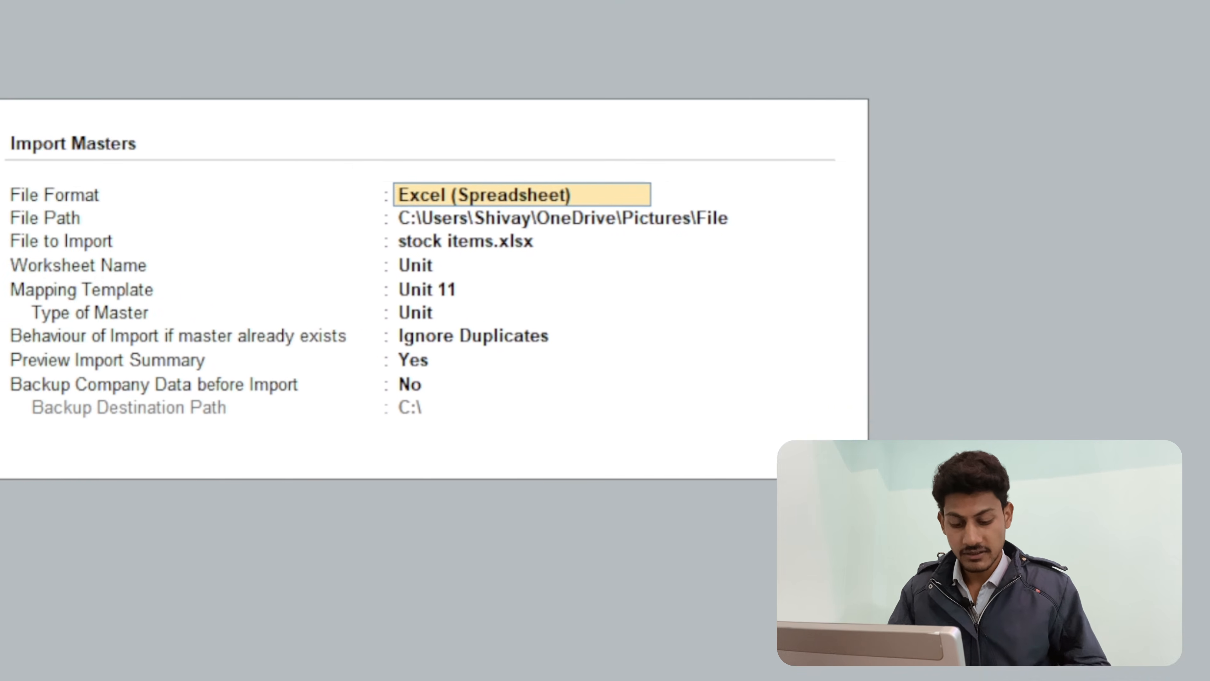
pyautogui.press('Return')
pyautogui.press('Return')
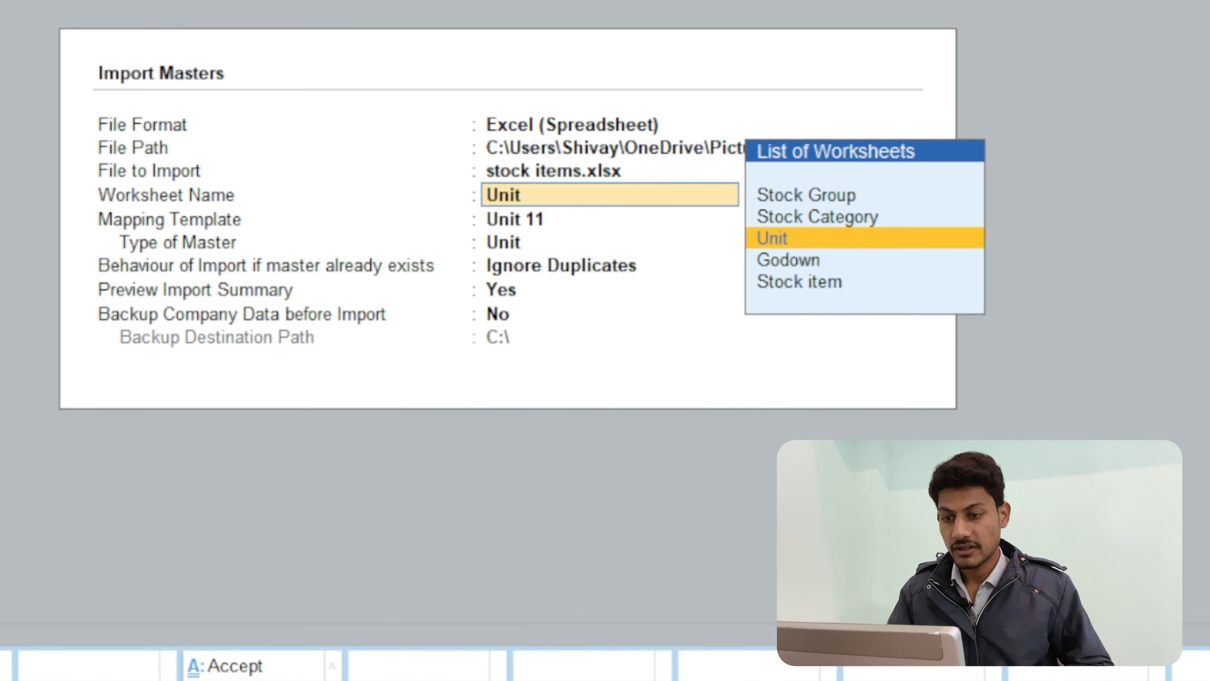
pyautogui.press('Down')
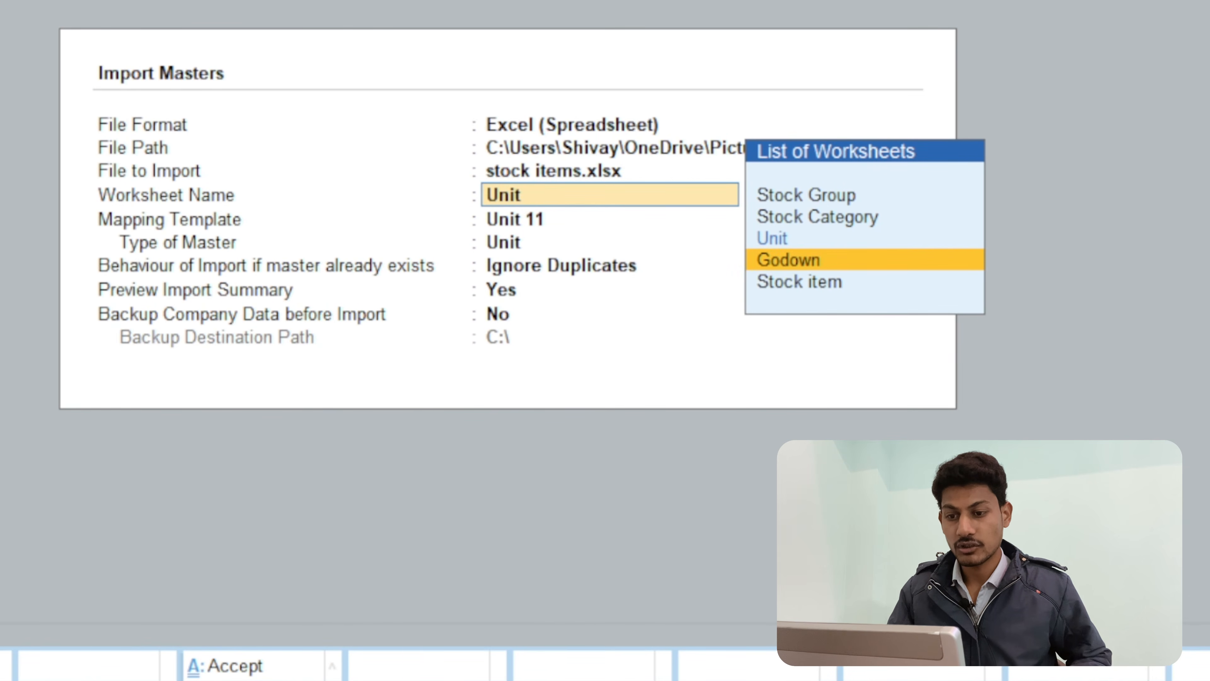
pyautogui.press('Return')
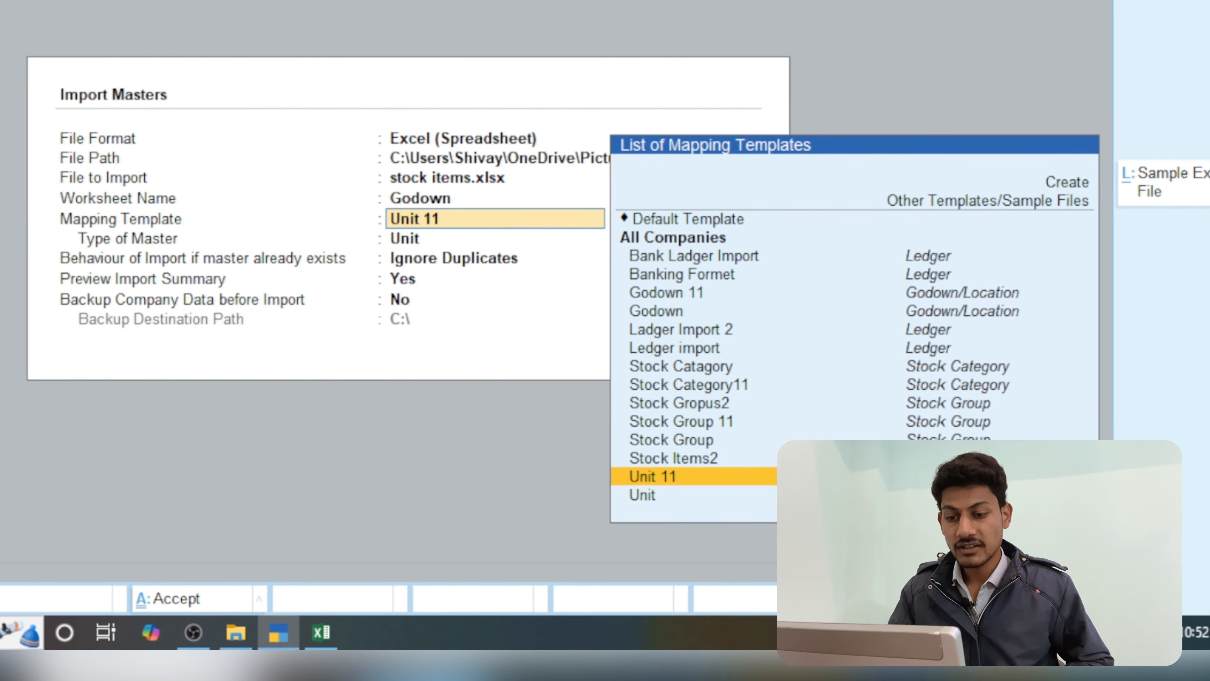
# Choose the Godown 11 mapping template with Ignore Duplicates, and import the godowns from the summary preview.
pyautogui.press('Up')
pyautogui.press('Up')
pyautogui.press('Up')
pyautogui.press('Up')
pyautogui.press('Up')
pyautogui.press('Up')
pyautogui.press('Up')
pyautogui.press('Up')
pyautogui.press('Up')
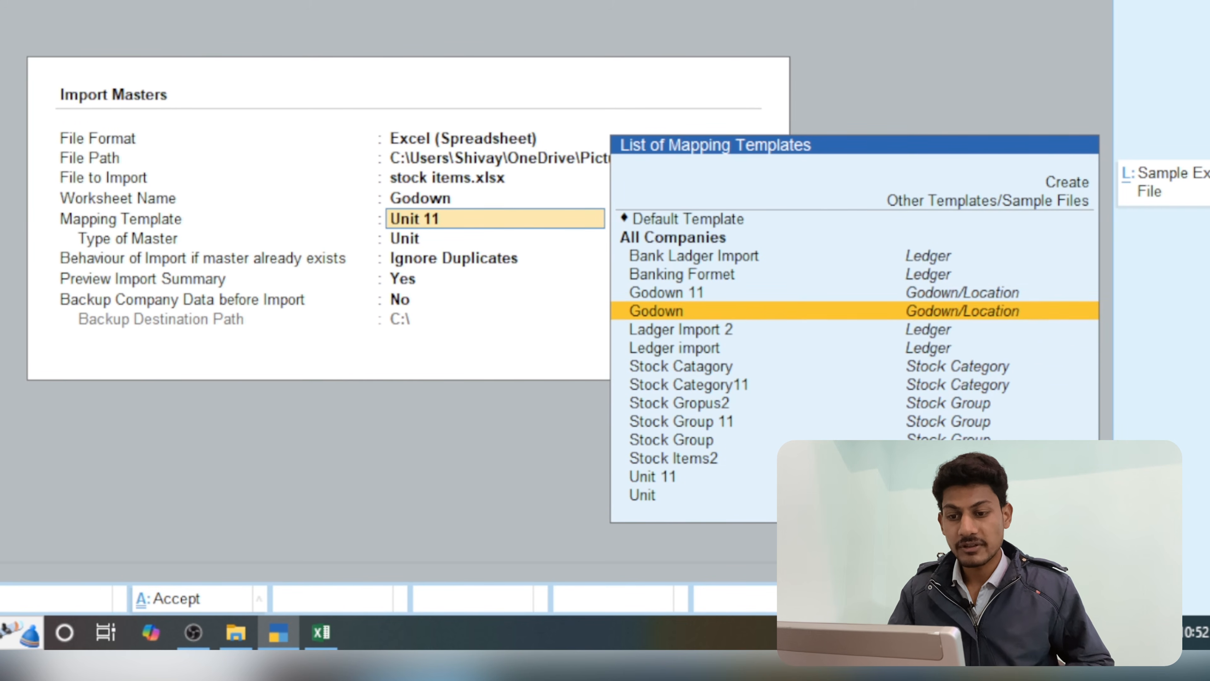
pyautogui.press('Up')
pyautogui.press('Return')
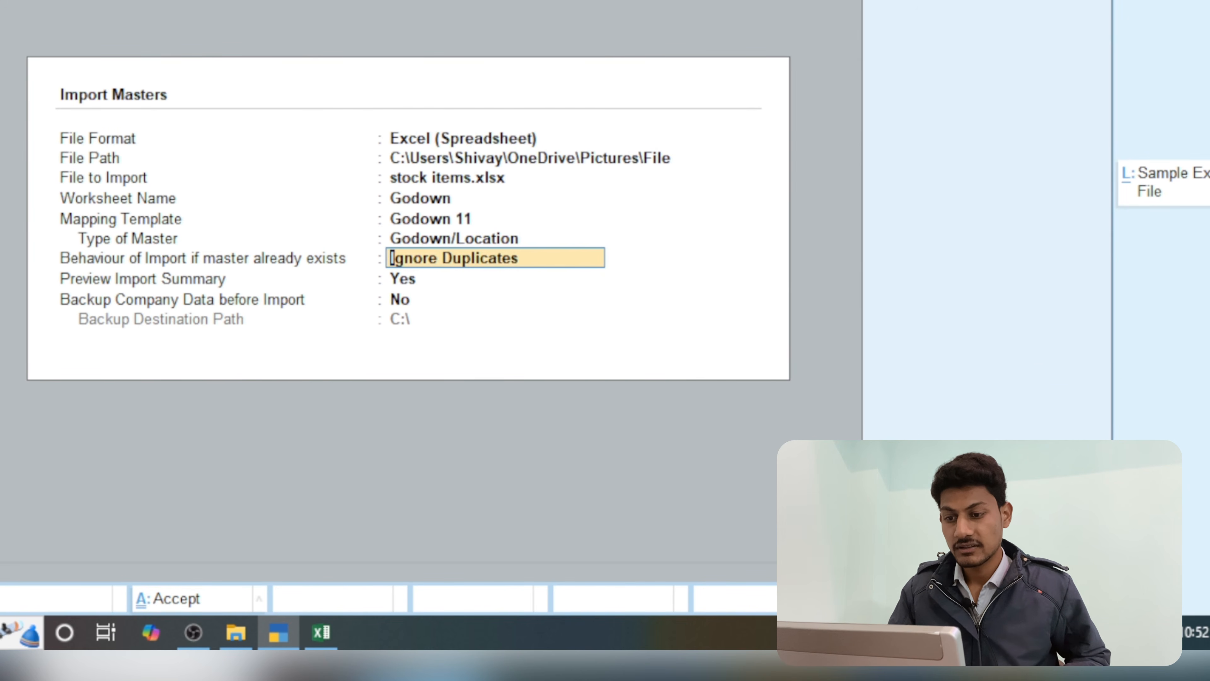
pyautogui.press('Return')
pyautogui.press('Return')
pyautogui.press('Return')
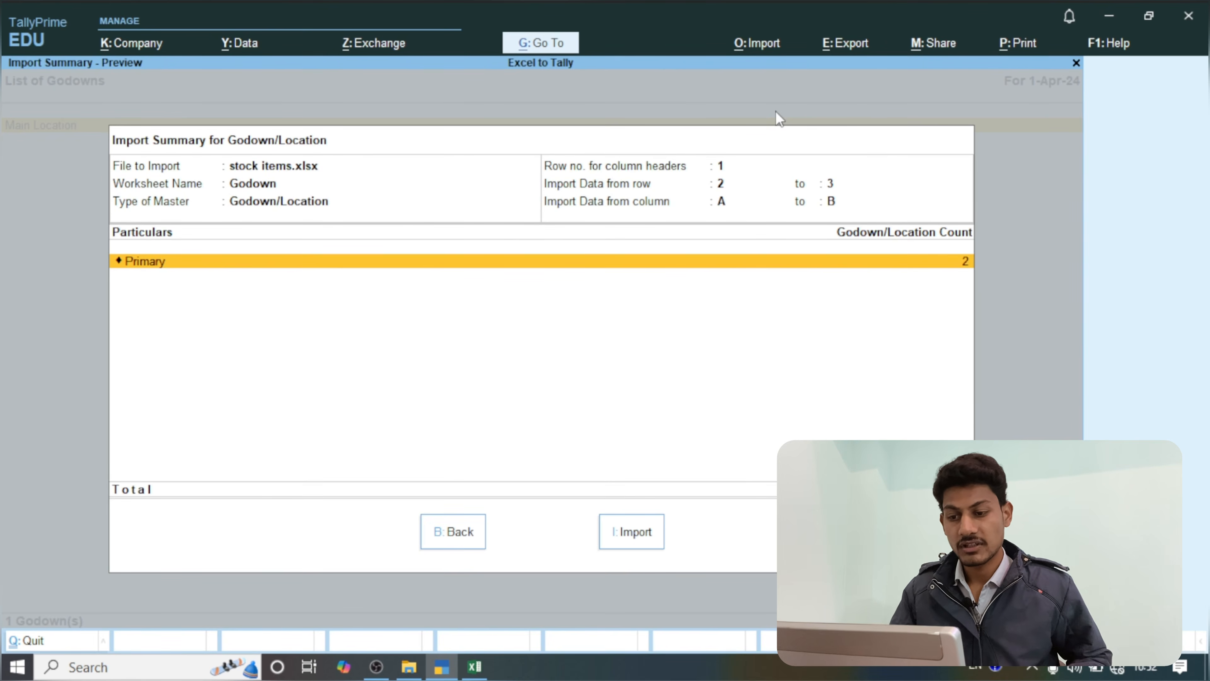
pyautogui.click(646, 530)
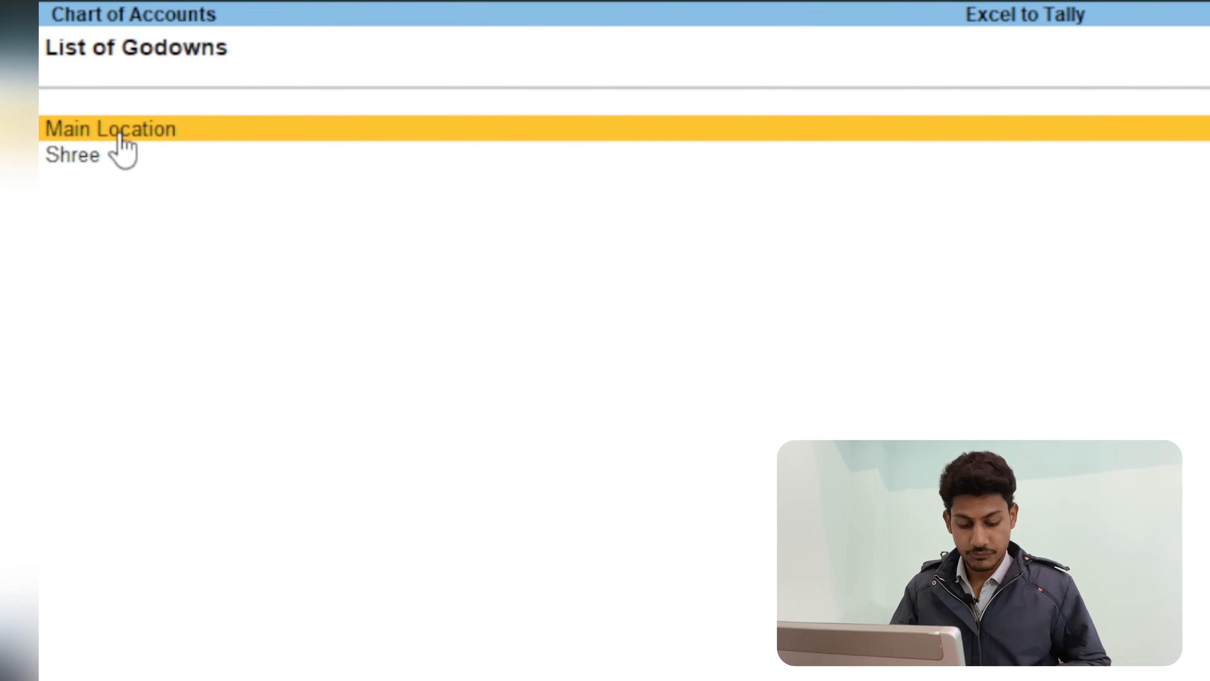
# Check the details of the Shree and Main Location godowns without saving changes, and leave the godowns list.
pyautogui.press('Down')
pyautogui.press('Return')
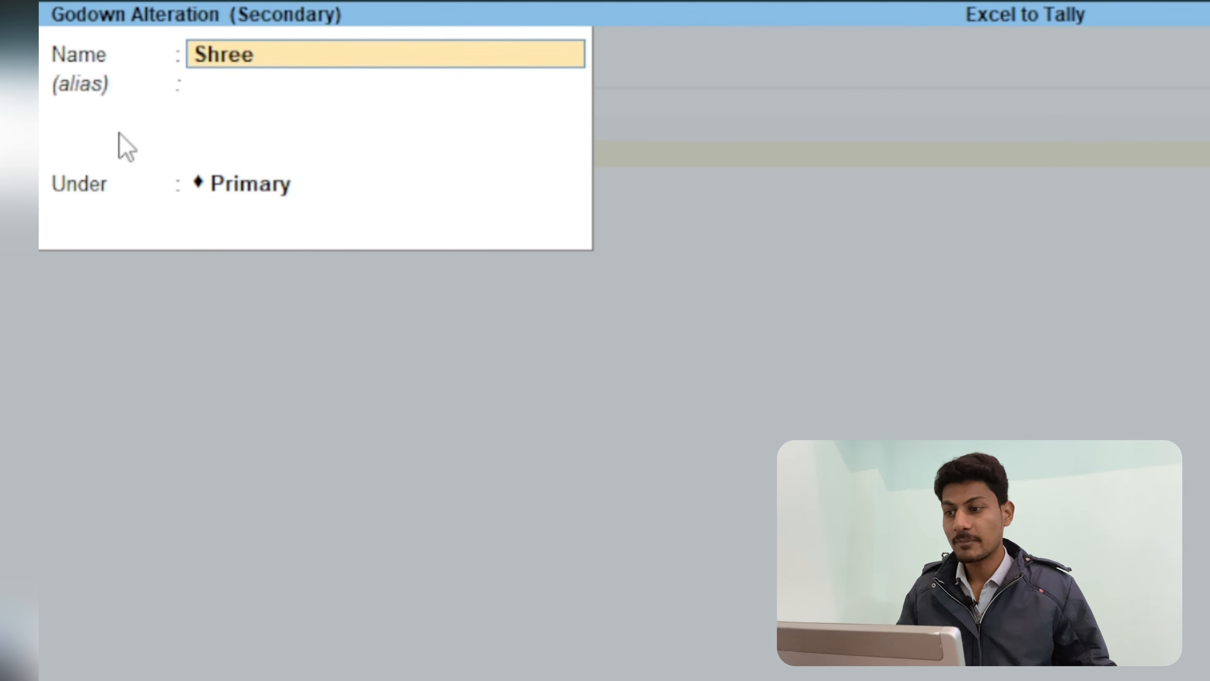
pyautogui.press('BackSpace')
pyautogui.press('Escape')
pyautogui.press('y')
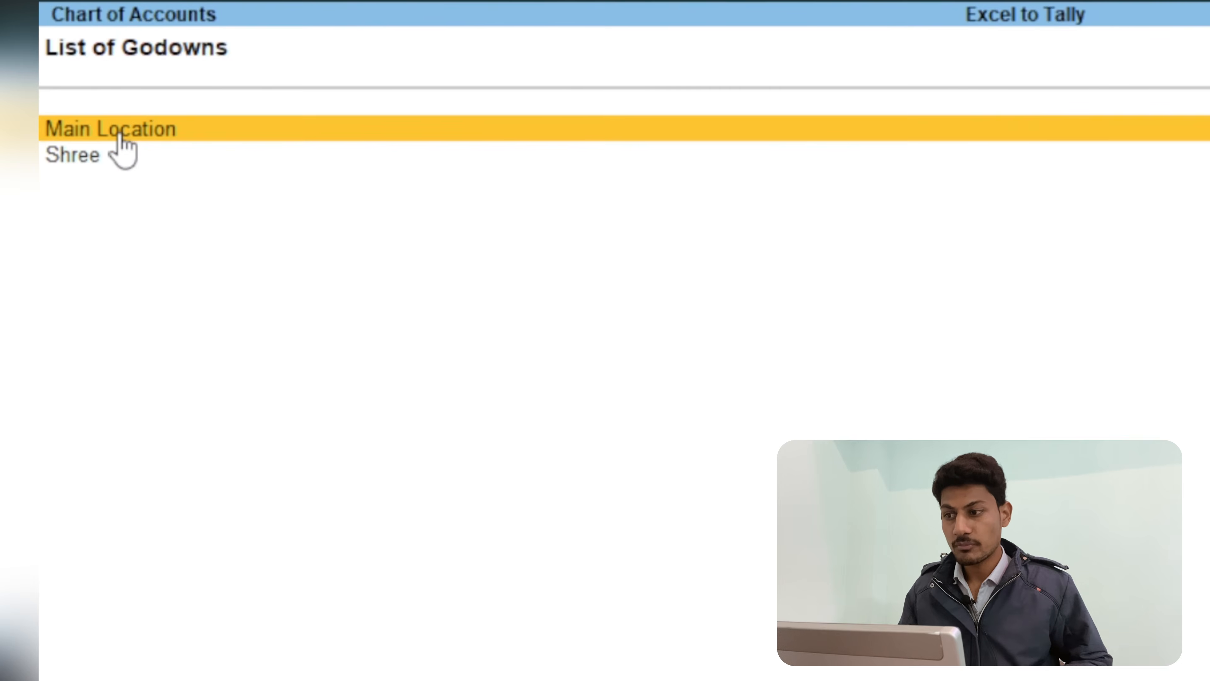
pyautogui.press('Return')
pyautogui.press('BackSpace')
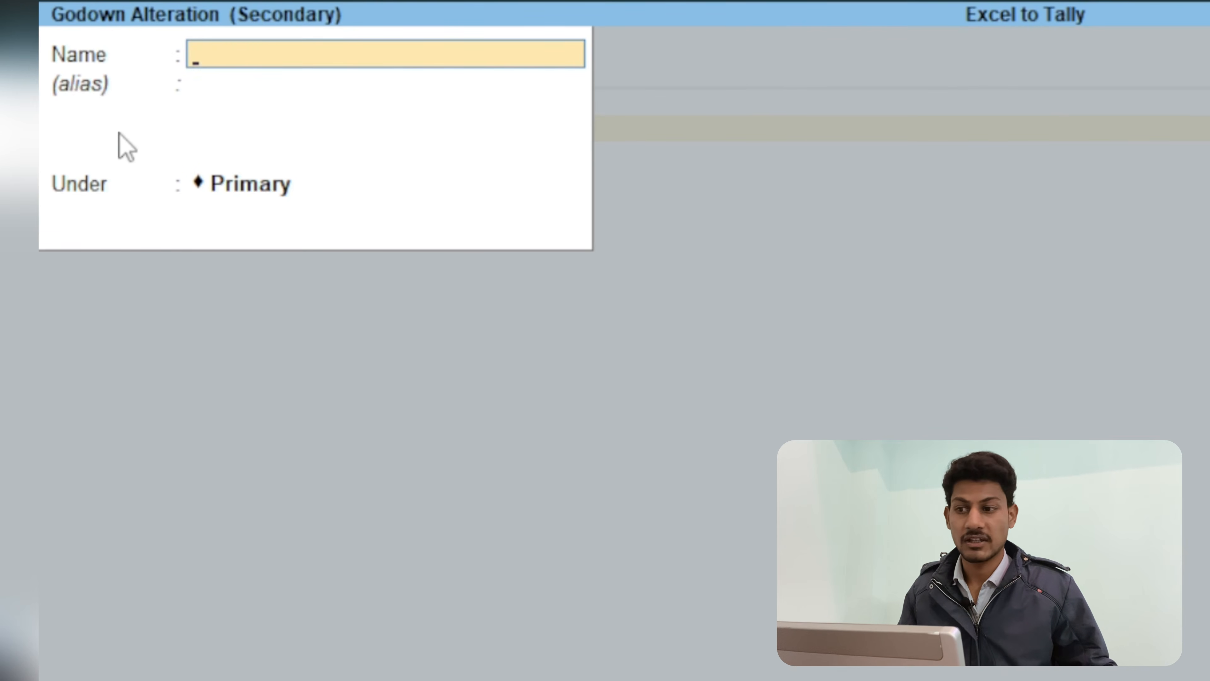
pyautogui.press('Escape')
pyautogui.press('y')
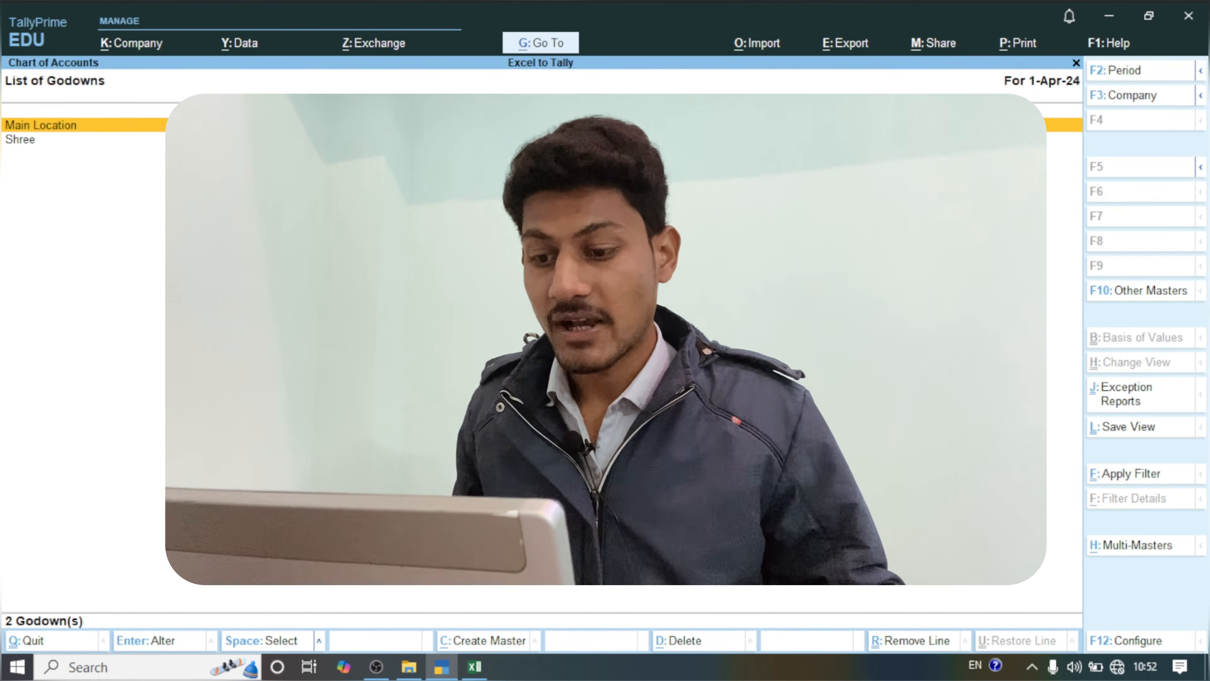
pyautogui.press('Escape')
# Switch to the stock items workbook in Excel and examine the item names, stock groups and stock categories on the Stock item worksheet.
pyautogui.click(474, 667)
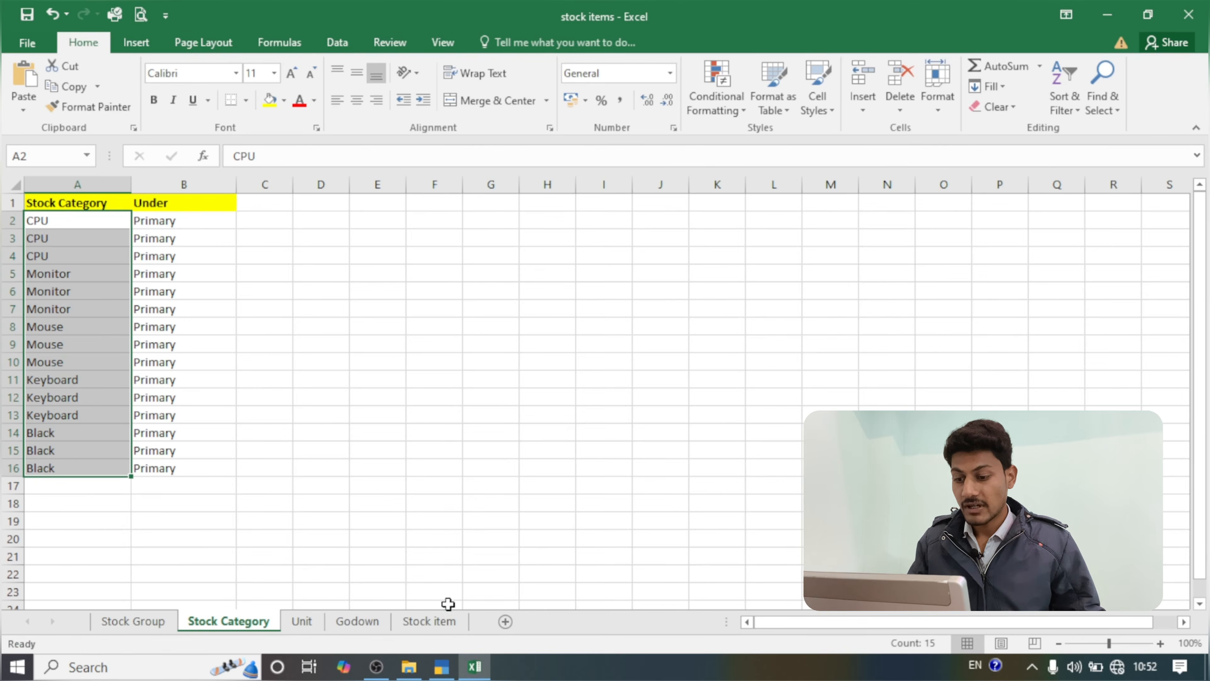
pyautogui.click(444, 620)
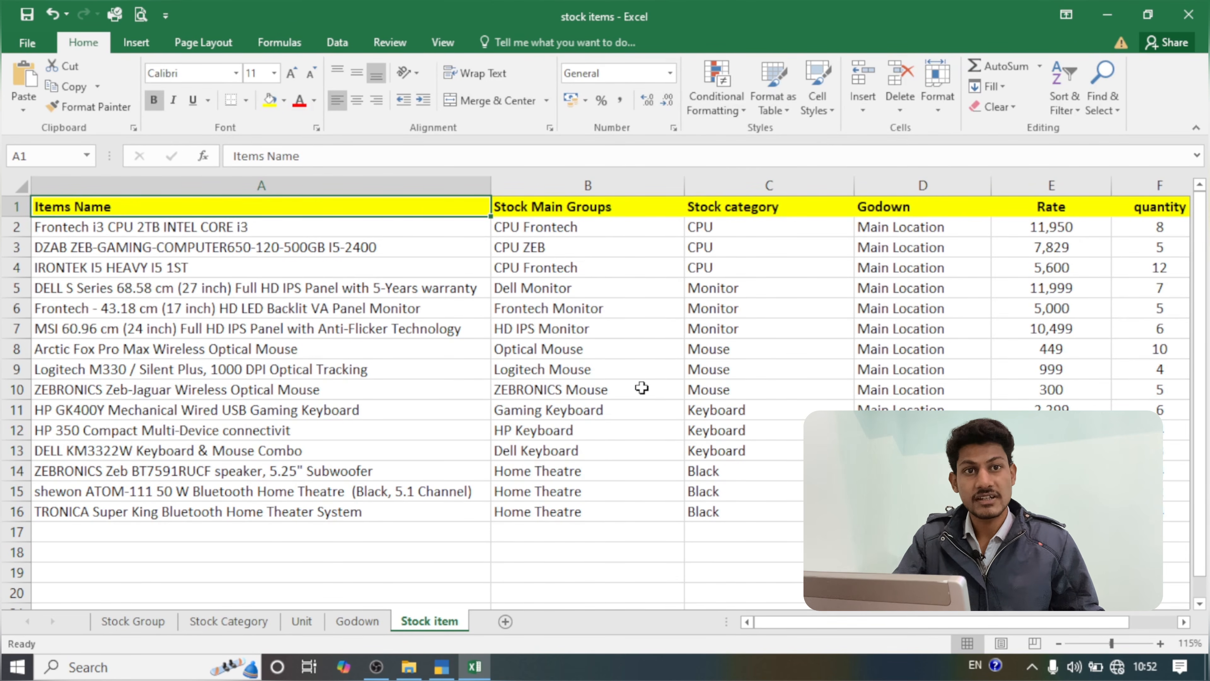
pyautogui.moveTo(633, 238); pyautogui.dragTo(929, 471)
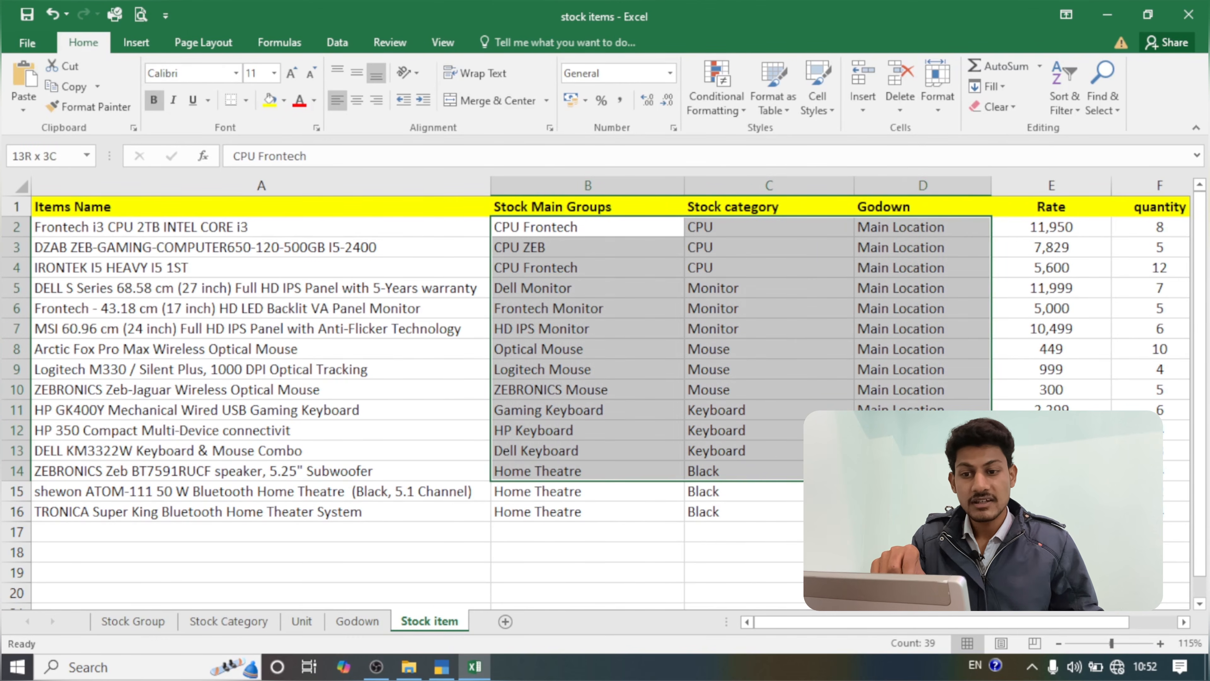
pyautogui.moveTo(195, 331); pyautogui.dragTo(397, 414)
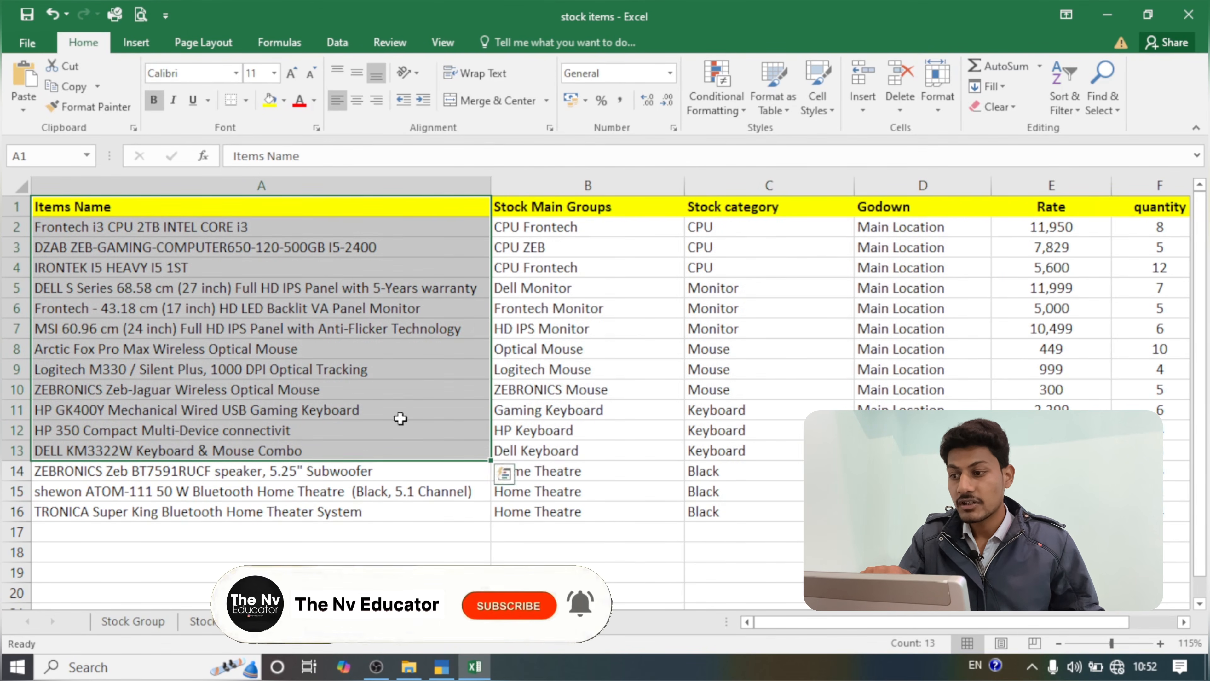
pyautogui.moveTo(554, 209); pyautogui.dragTo(557, 526)
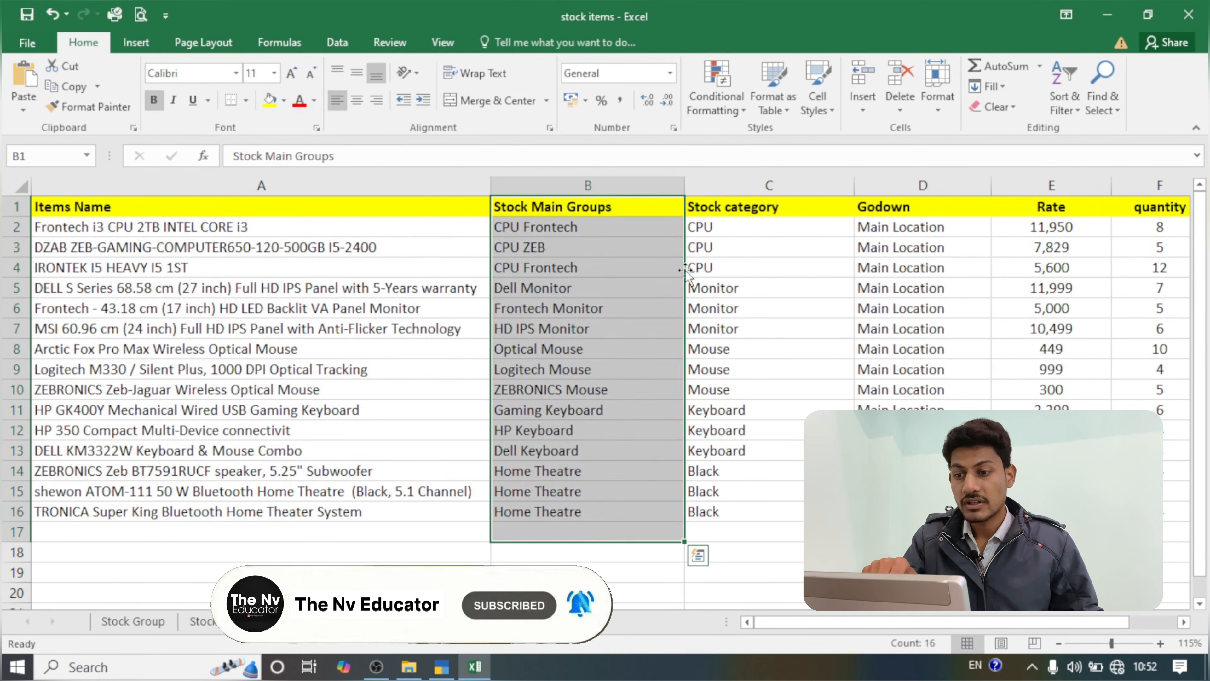
pyautogui.moveTo(729, 224); pyautogui.dragTo(697, 551)
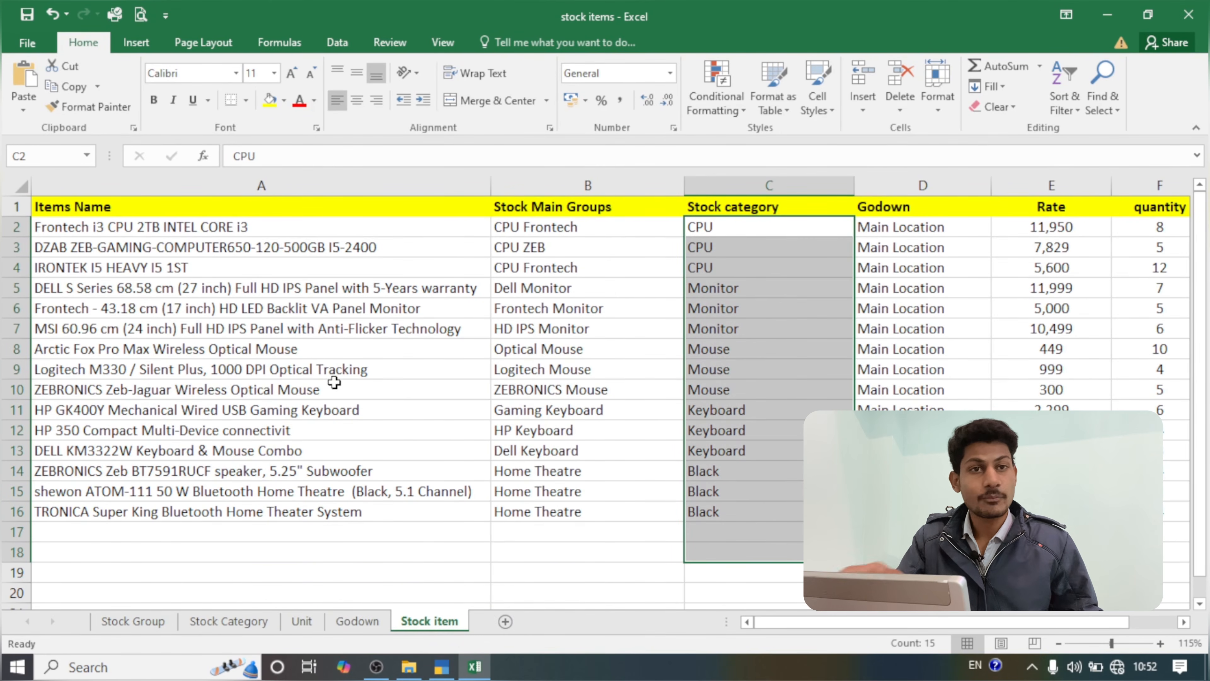
# Examine the Godown, Rate, quantity, Unit and Total Value columns of the Stock item worksheet.
pyautogui.press('Right')
pyautogui.press('Right')
pyautogui.press('Right')
pyautogui.press('Right')
pyautogui.press('Right')
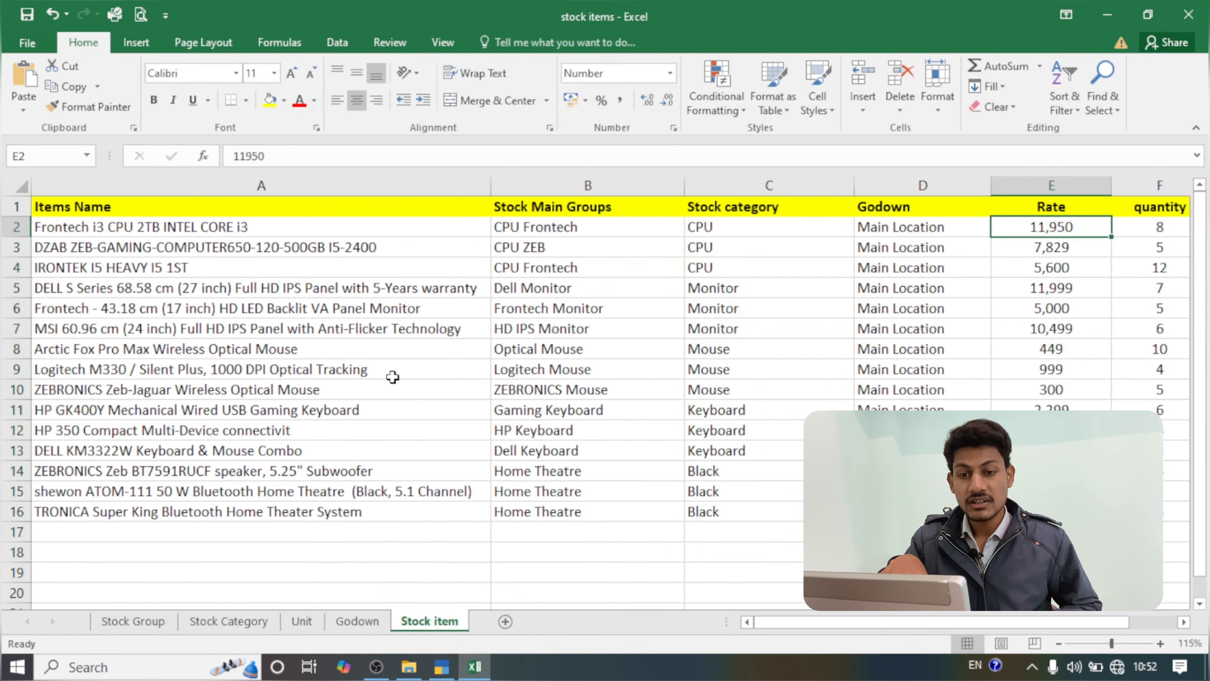
pyautogui.press('Left')
pyautogui.press('Left')
pyautogui.press('Left')
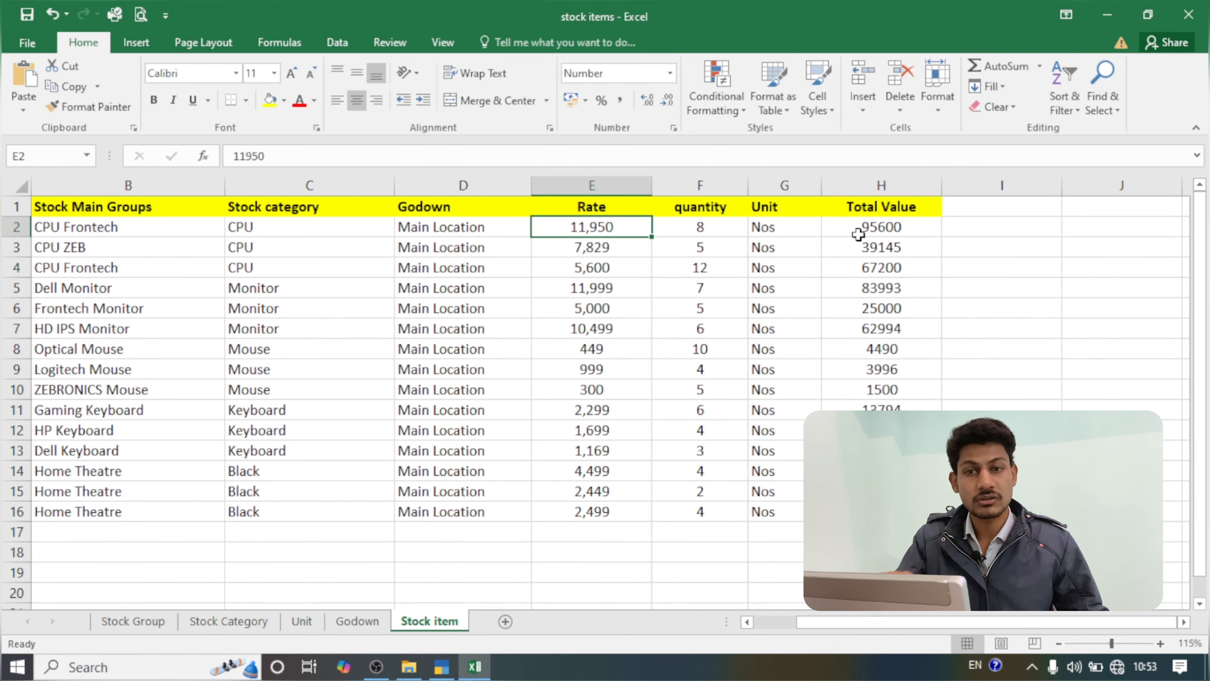
pyautogui.moveTo(918, 207); pyautogui.dragTo(530, 520)
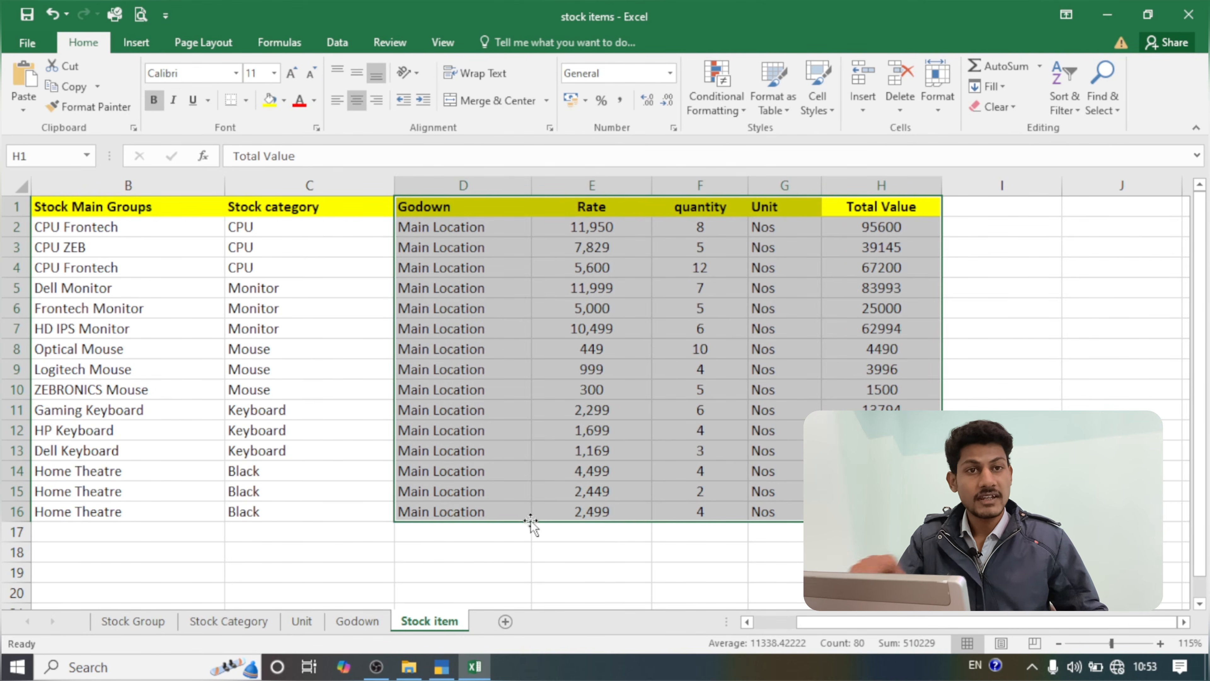